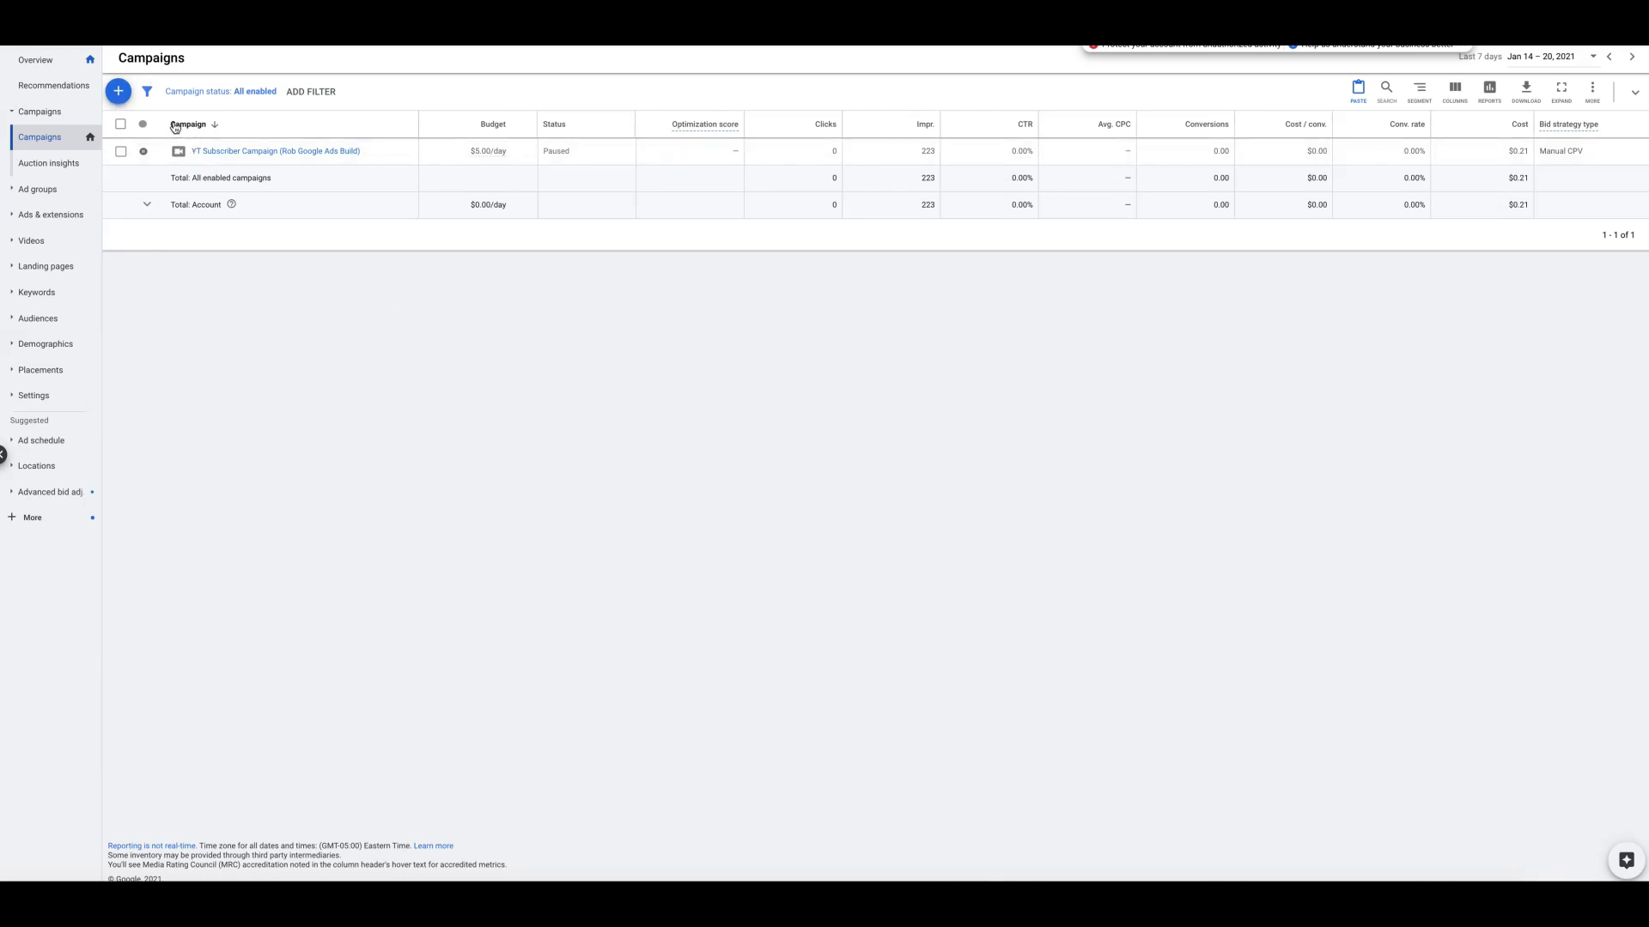
Create a new Smart campaign without goal guidance, aimed at calls to your business.
left_click(120, 96)
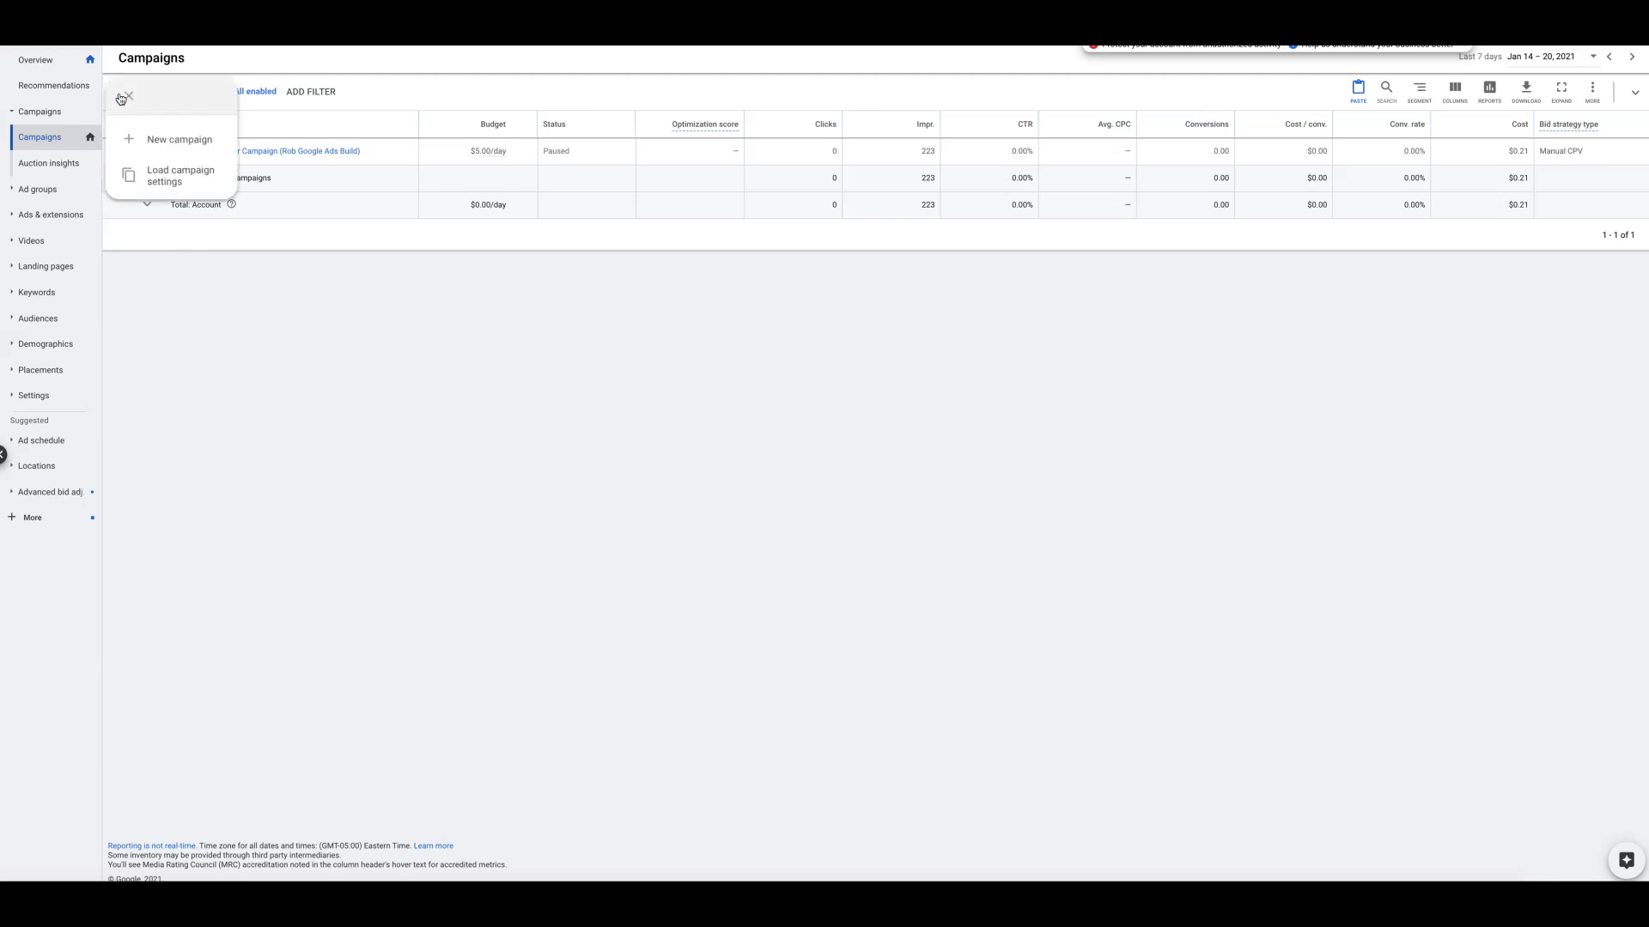
left_click(154, 140)
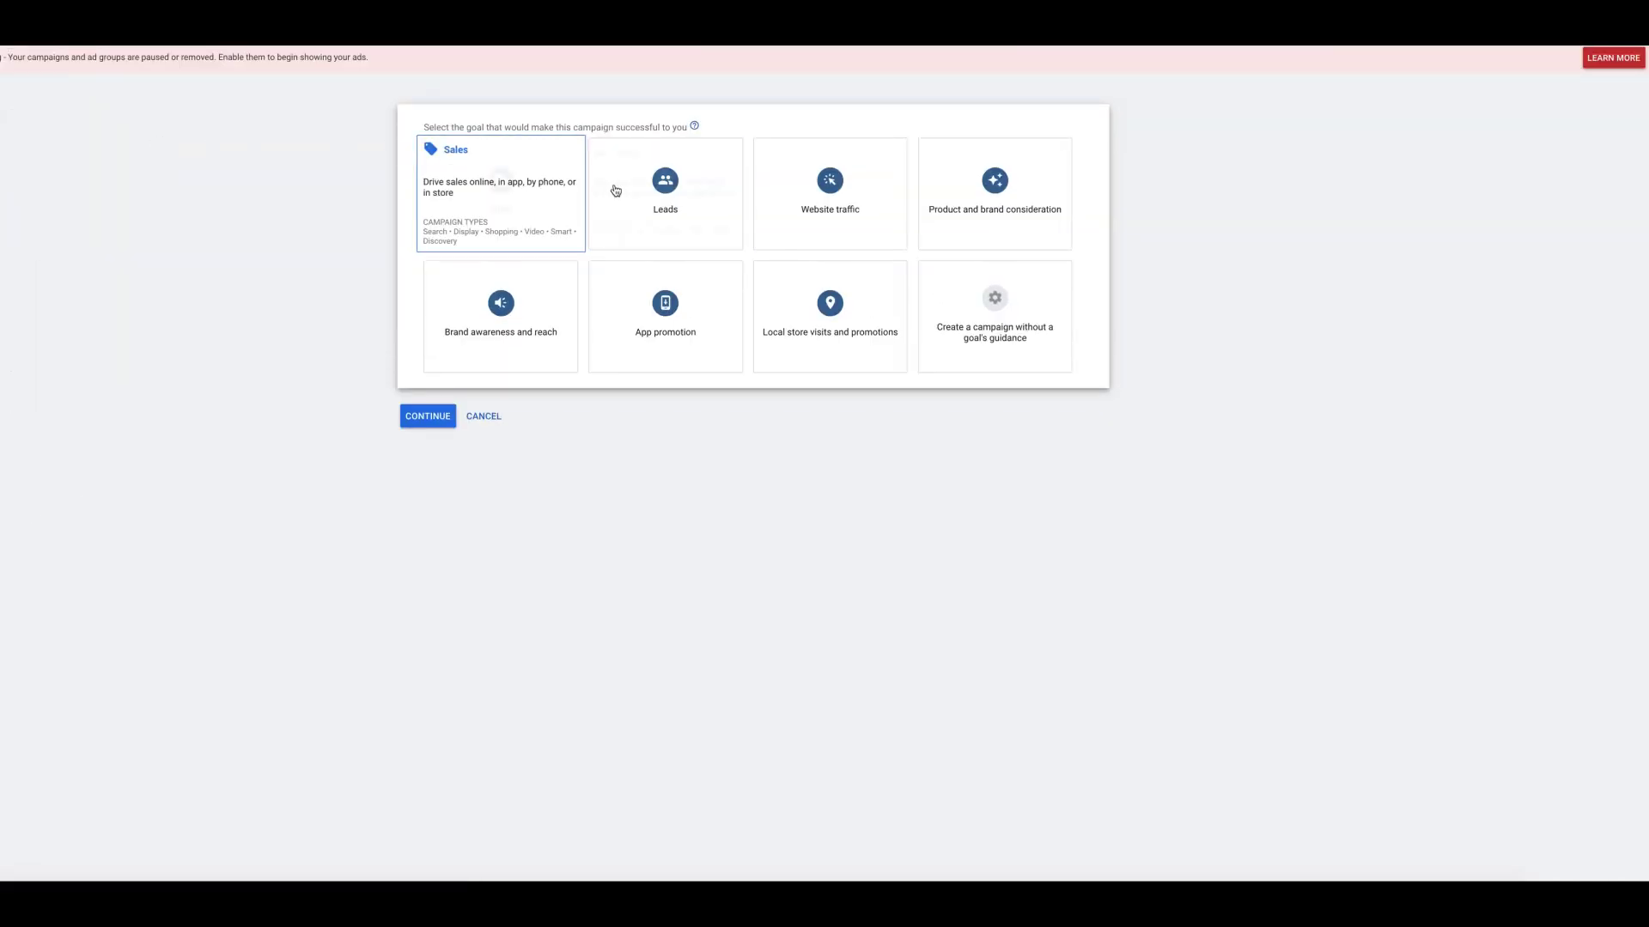
left_click(1003, 343)
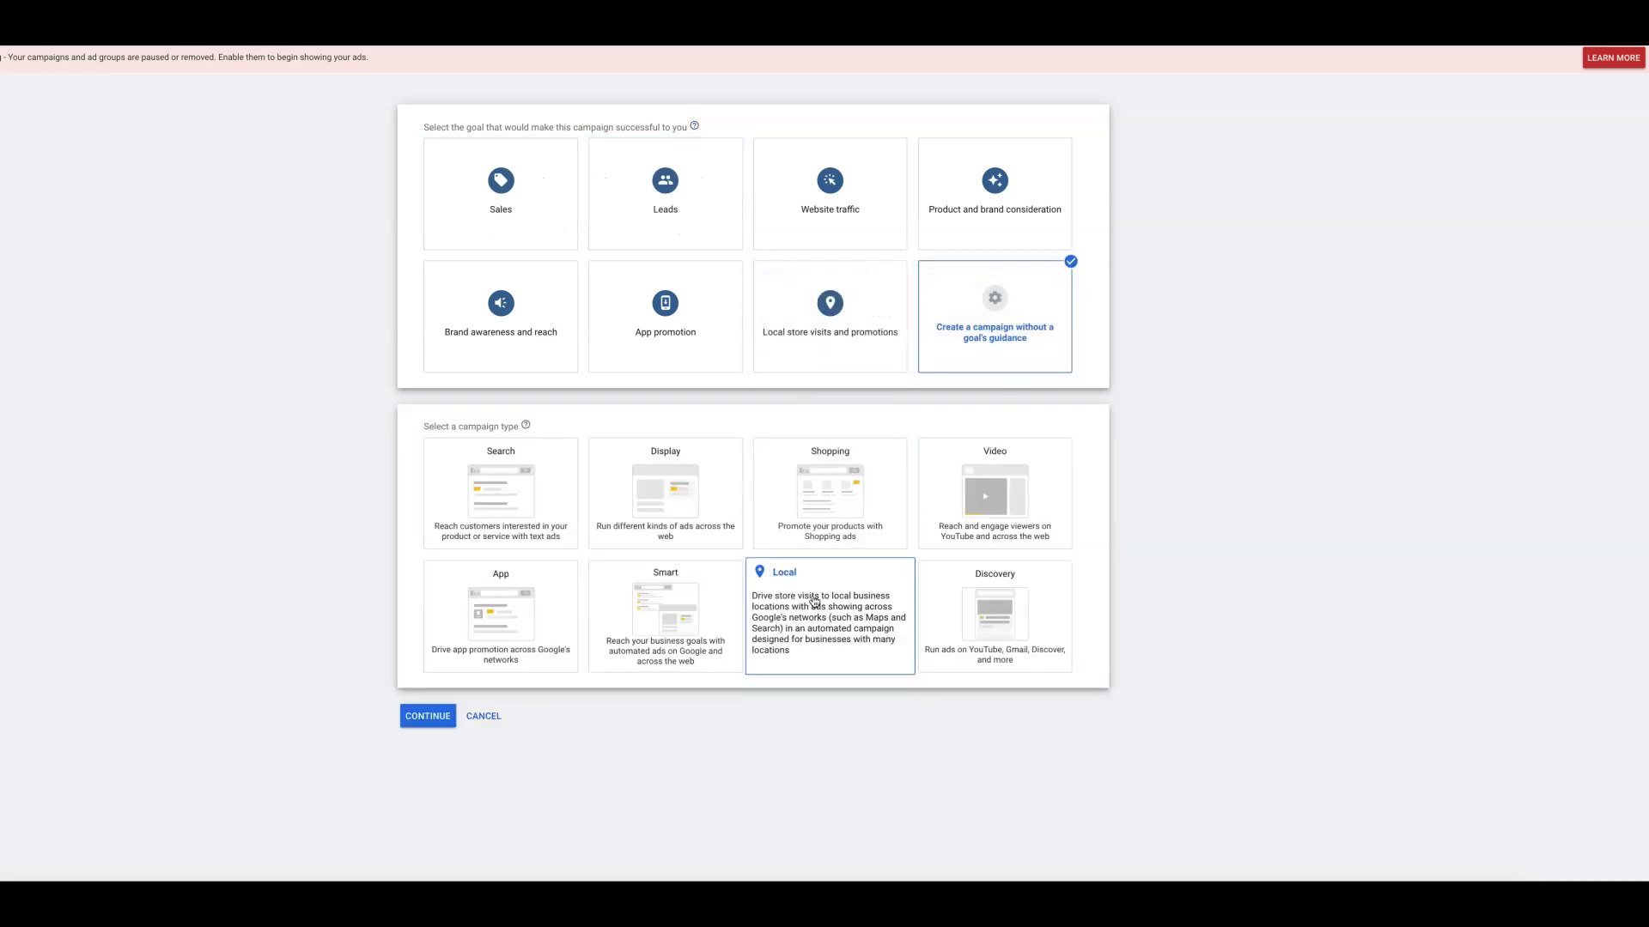
left_click(675, 601)
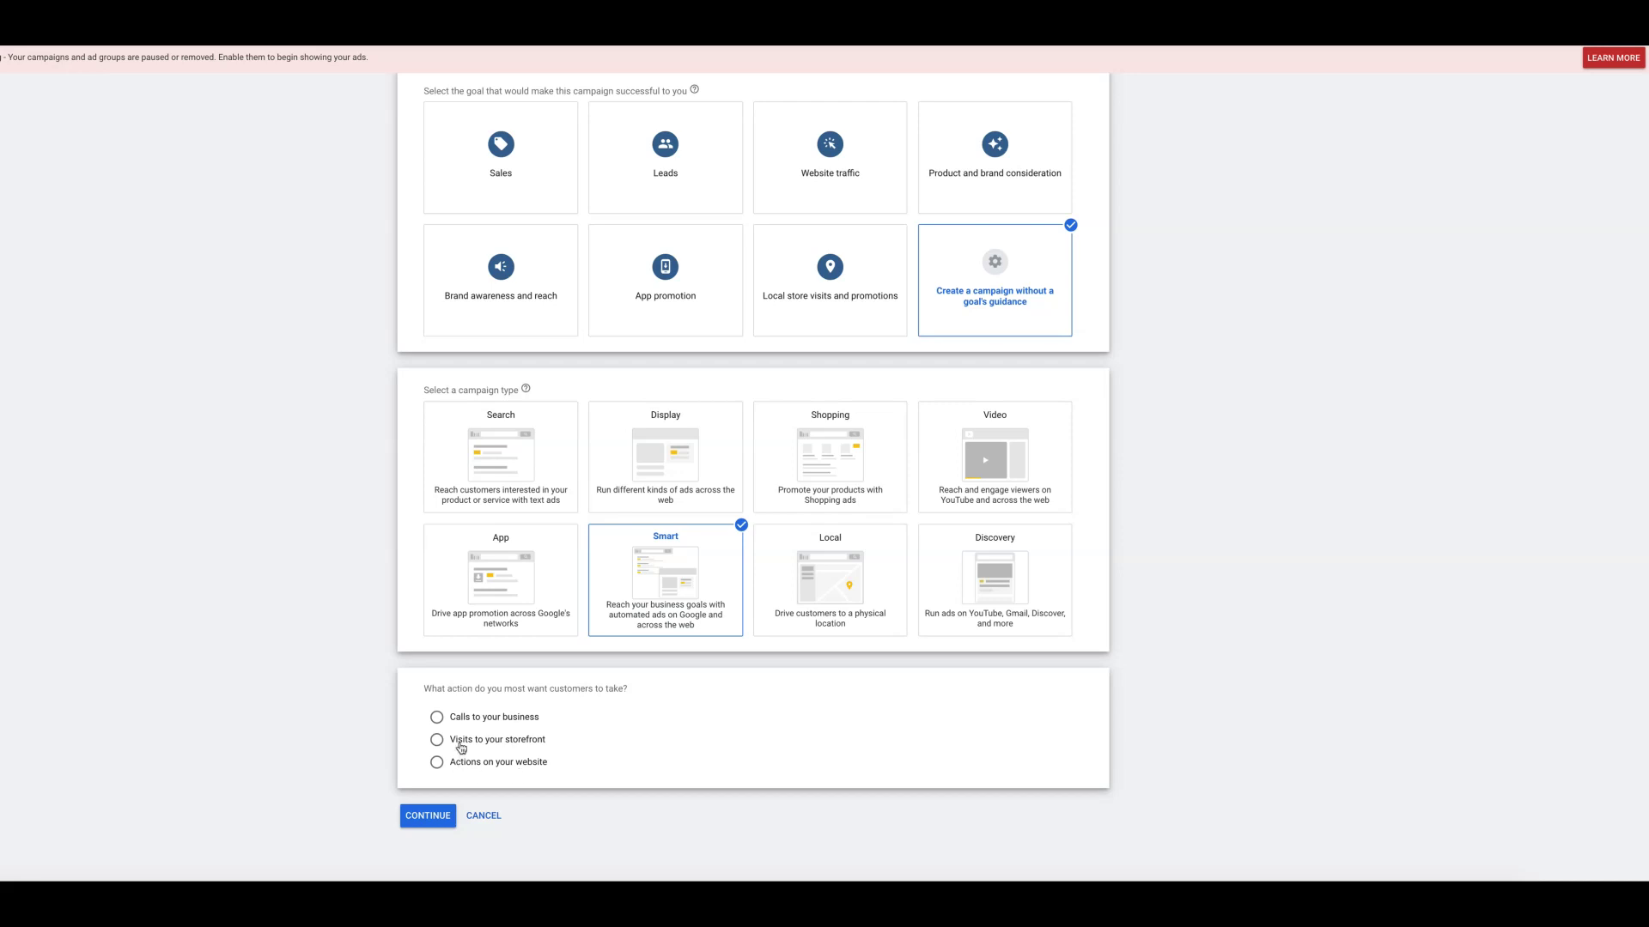
left_click(438, 719)
left_click(426, 819)
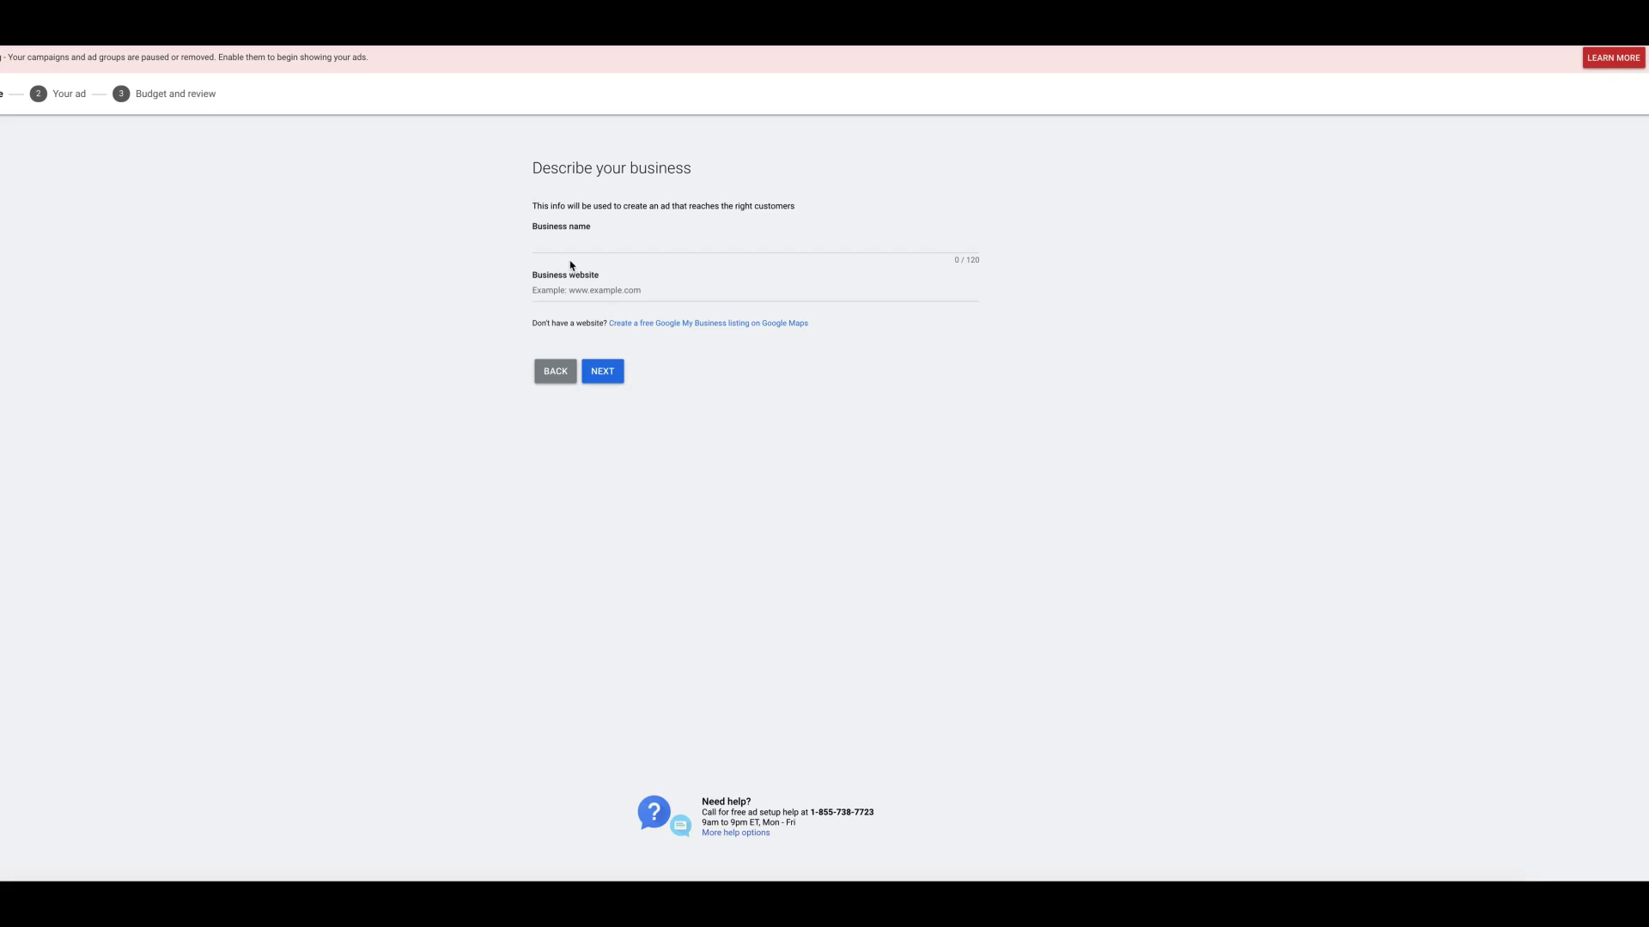
left_click(564, 244)
type("Cli")
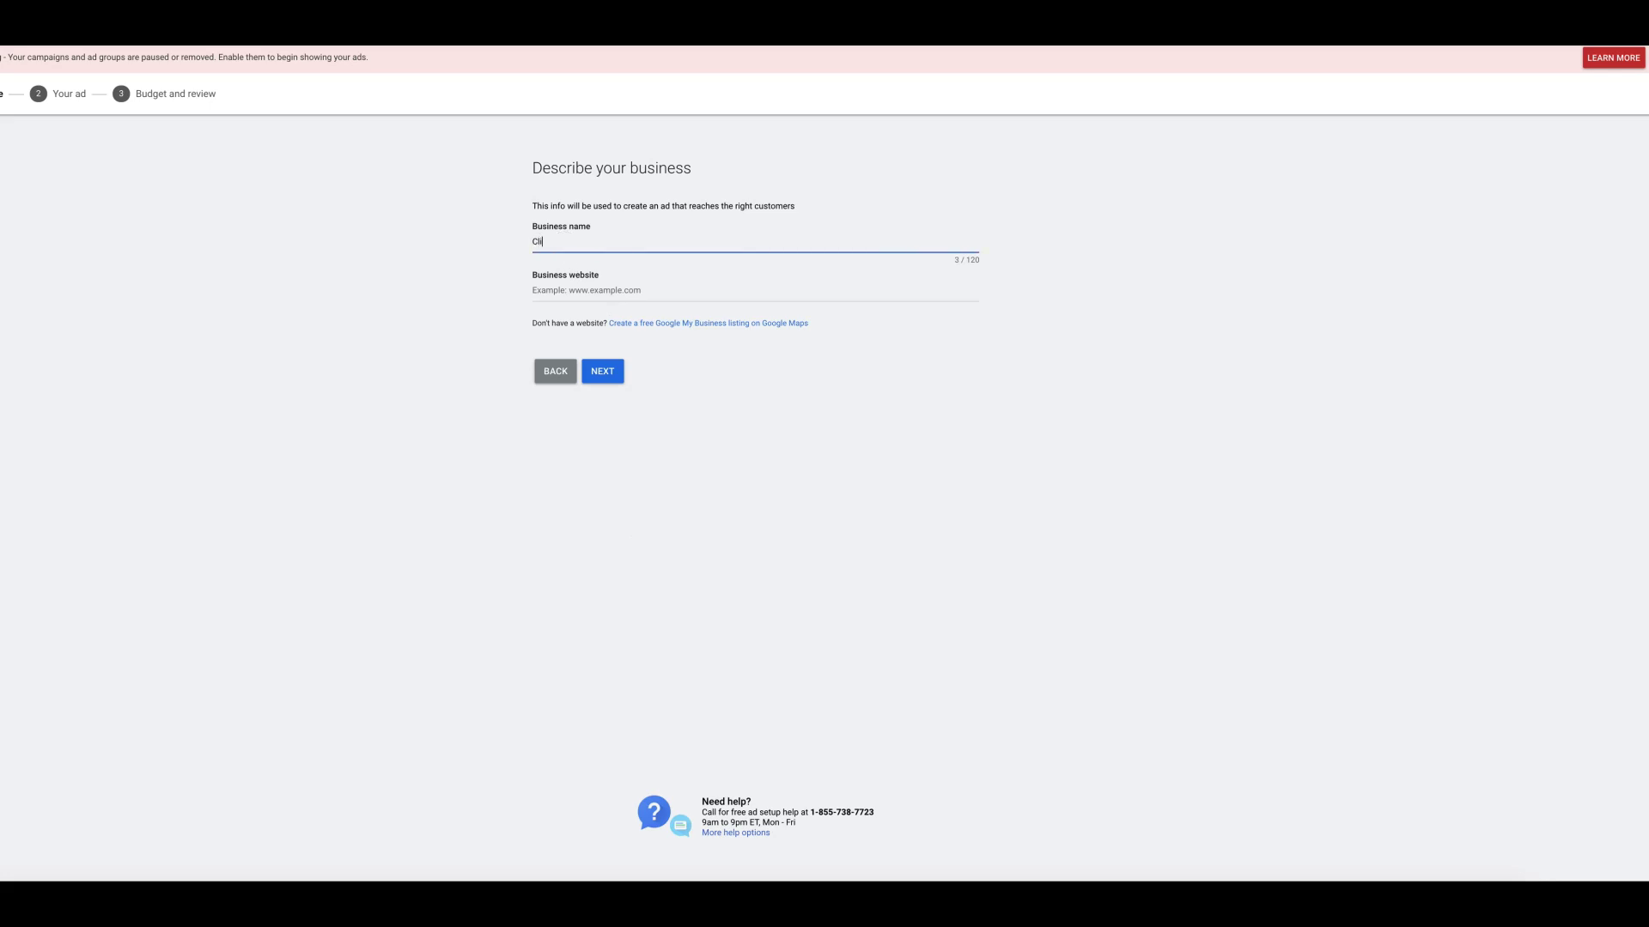
type("cks aG")
key("BackSpace")
key("BackSpace")
key("BackSpace")
type("Geek")
left_click(556, 243)
left_click(575, 288)
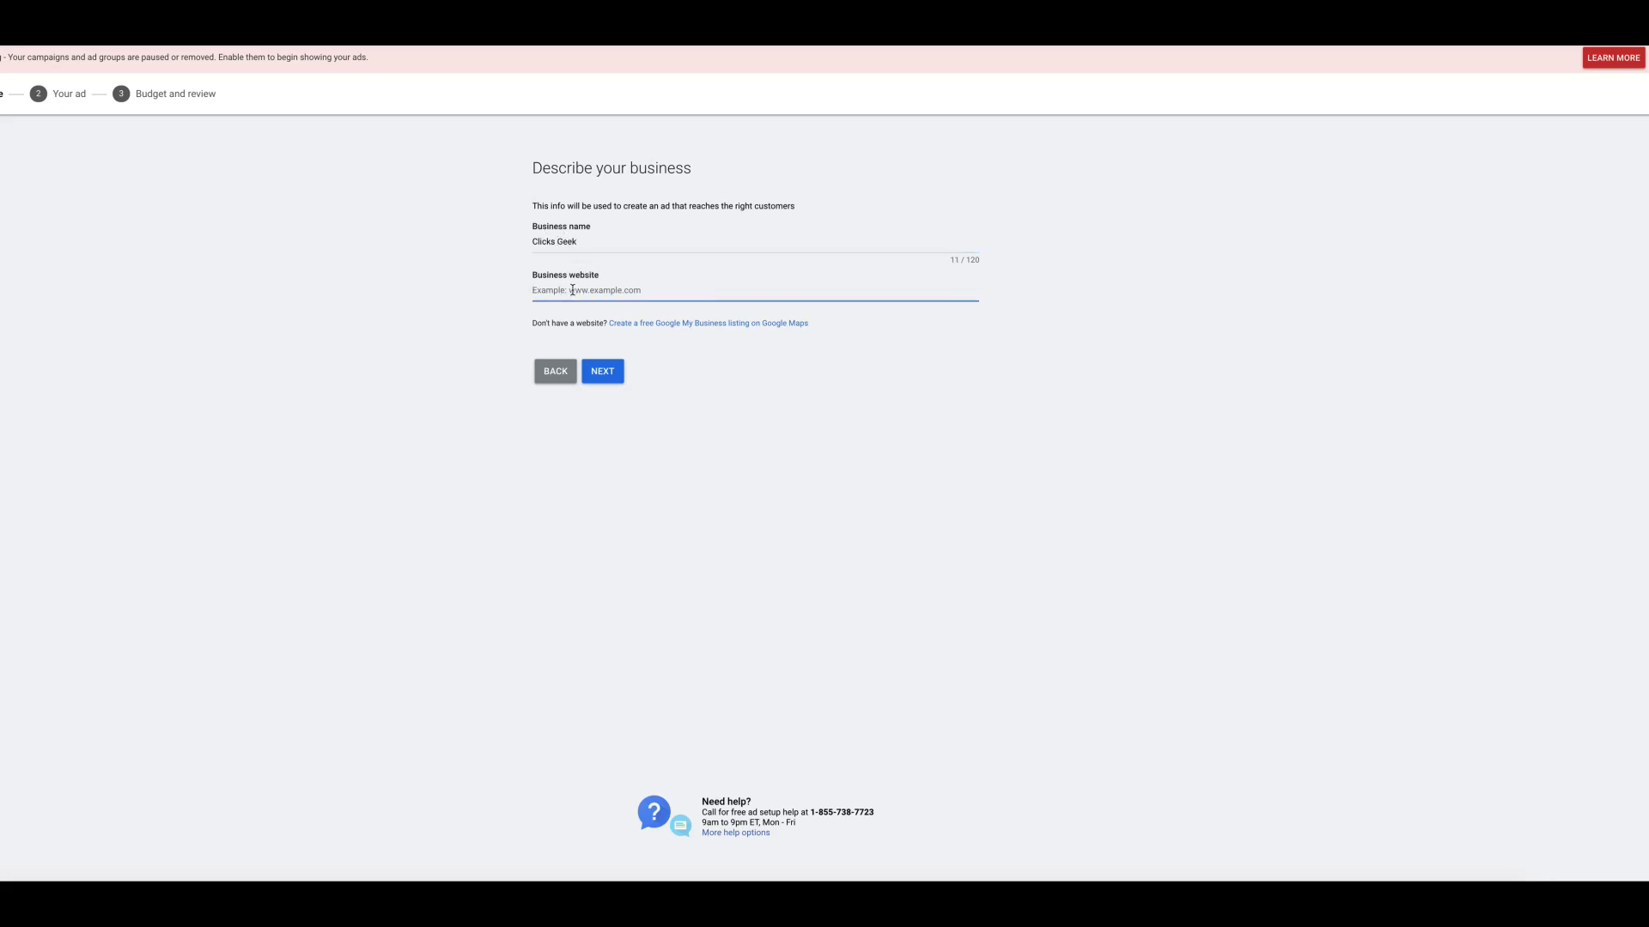
type("www.clicksgeek.com")
left_click(602, 373)
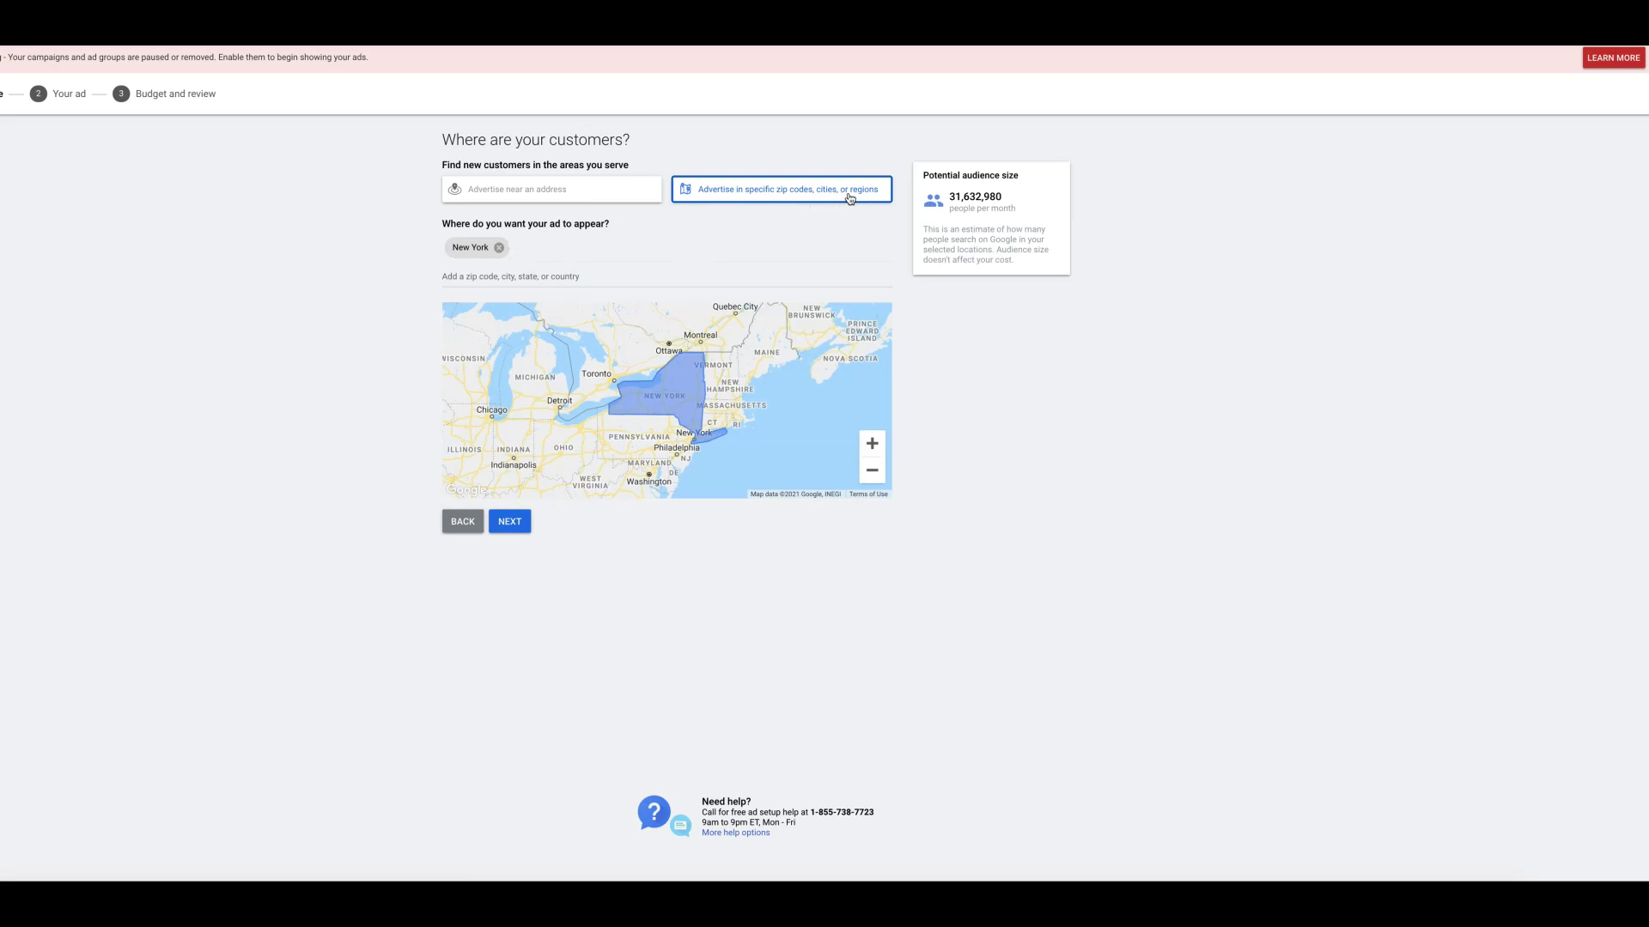
Replace the New York target location with United States and continue.
left_click(497, 248)
left_click(527, 250)
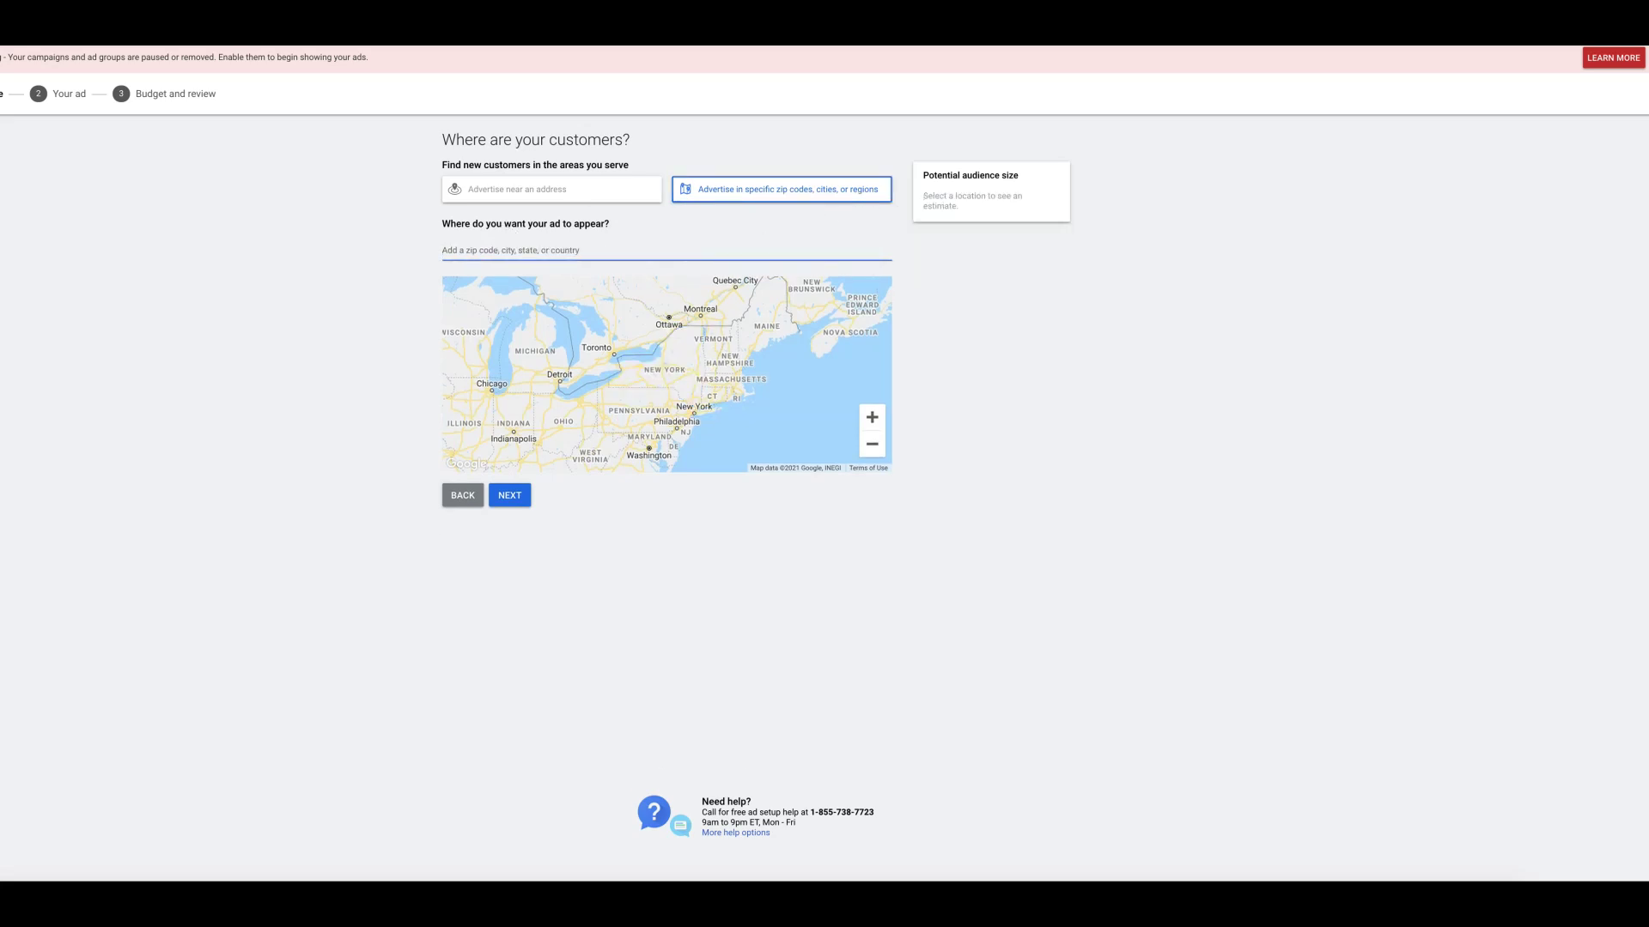
type("united")
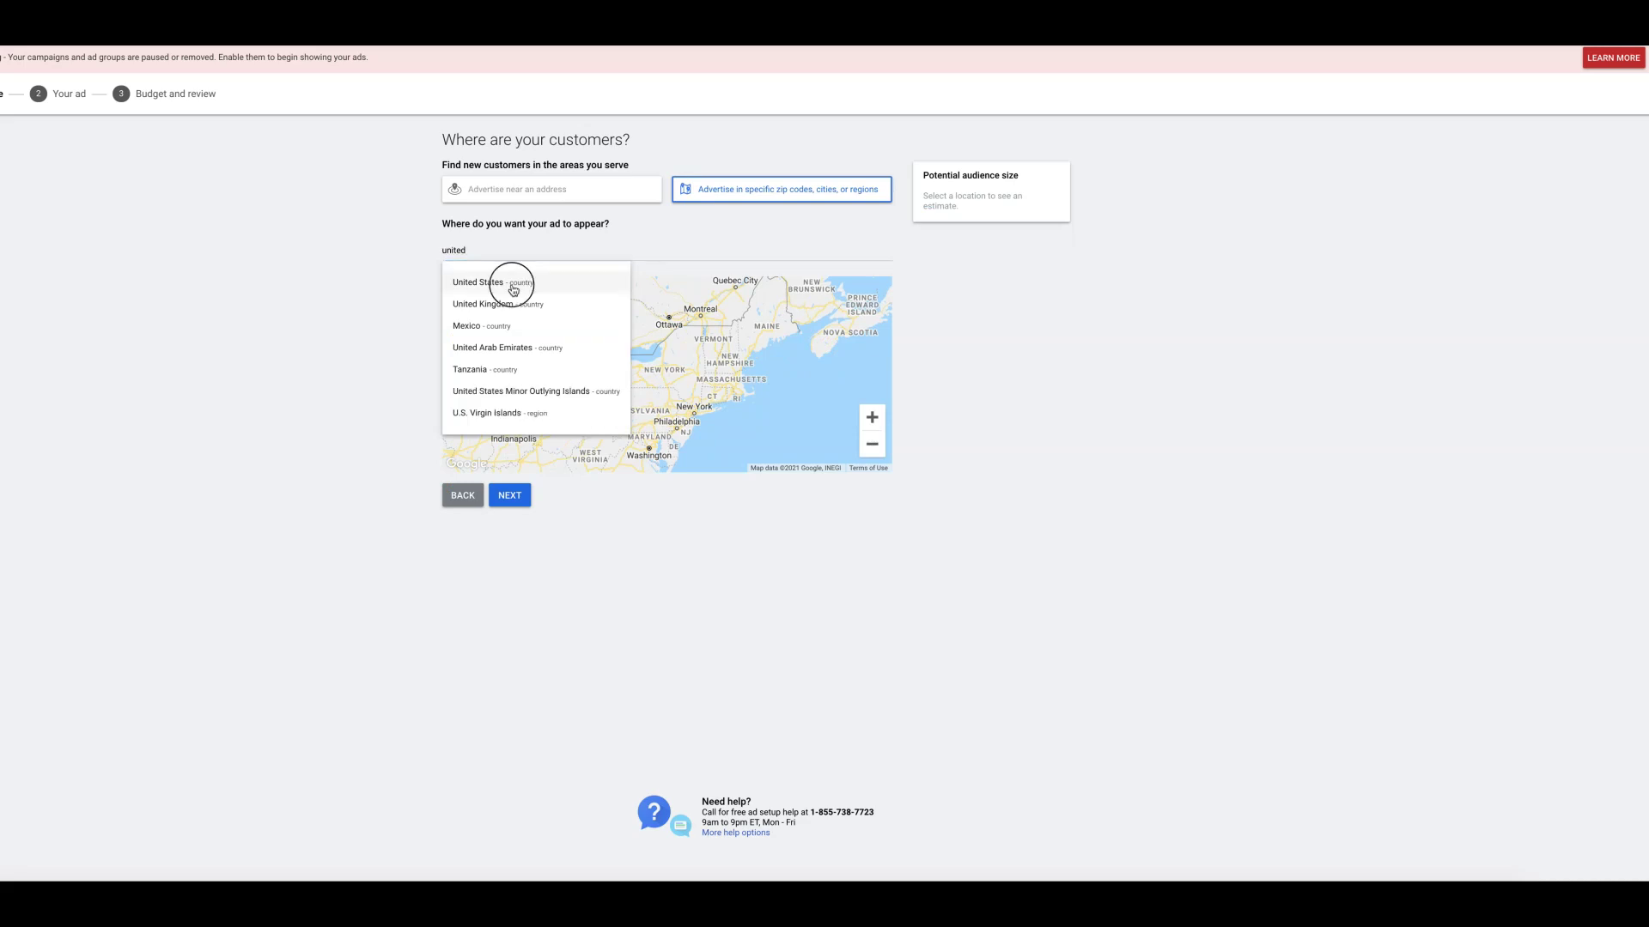
left_click(512, 283)
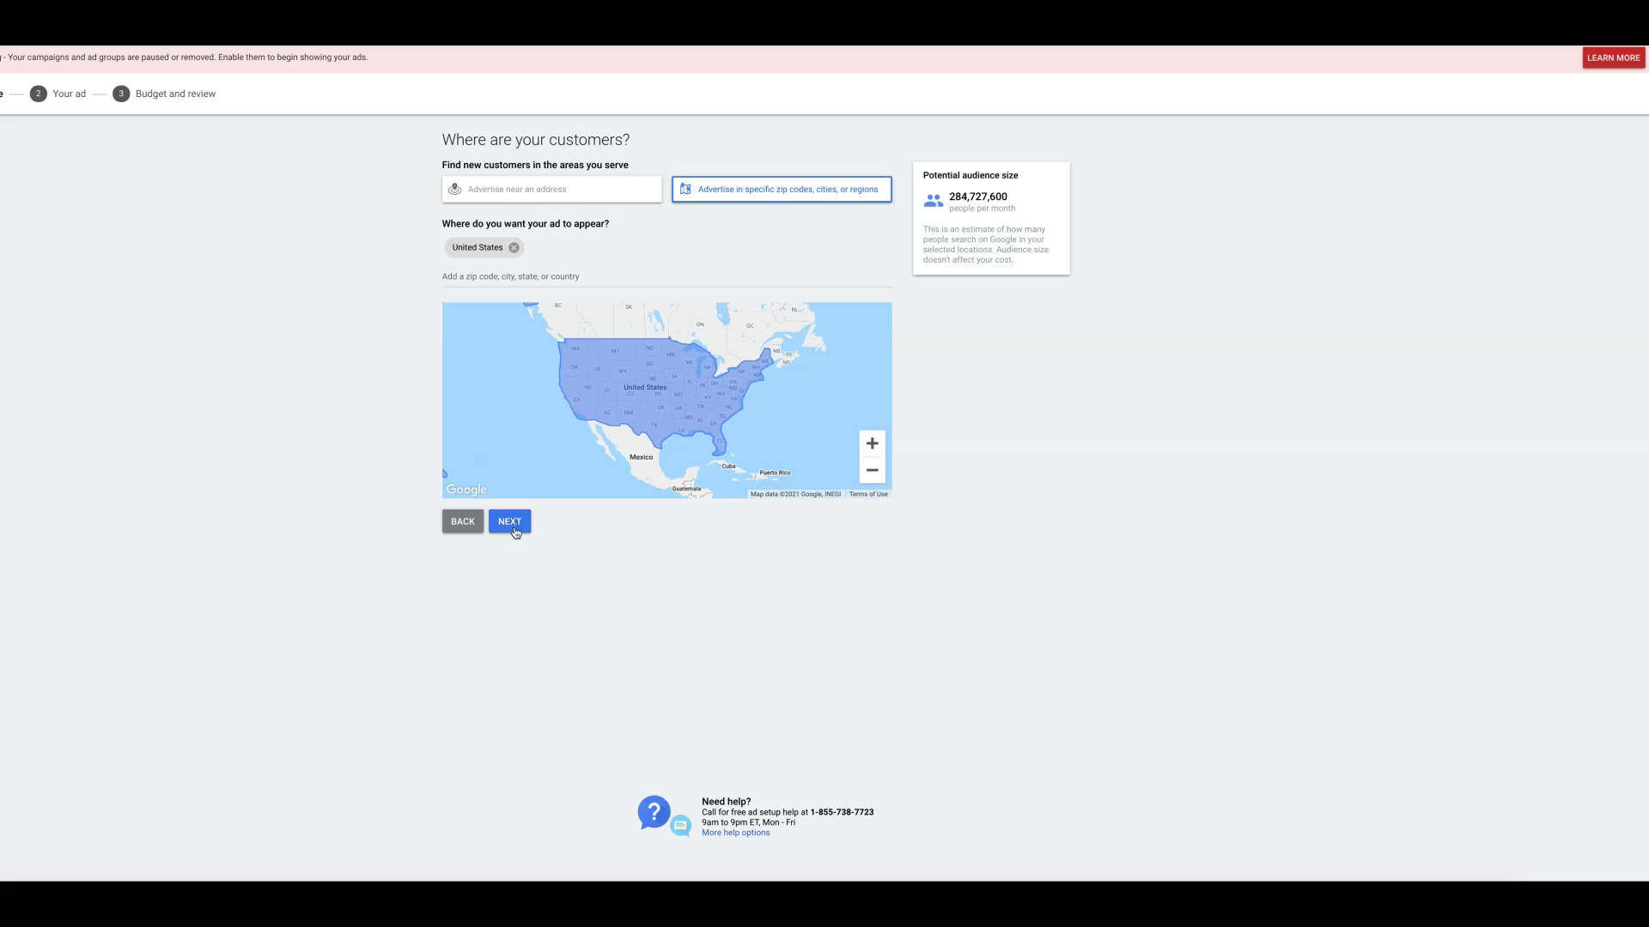
left_click(514, 531)
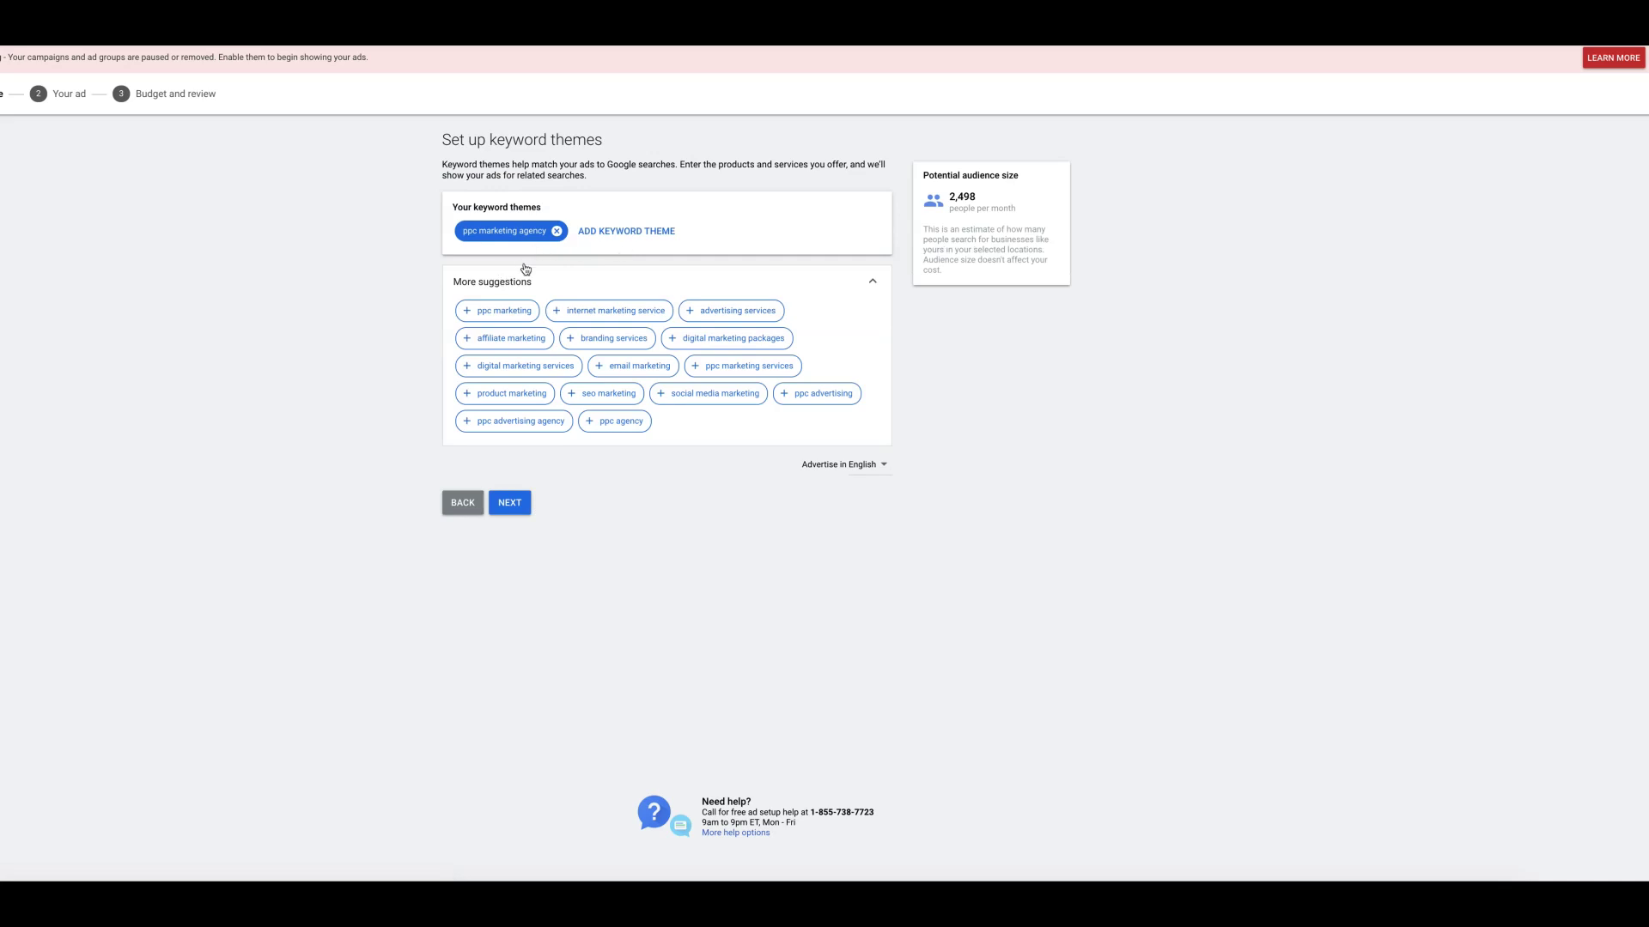
Swap the 'ppc marketing agency' theme for 'white label ppc' and 'white label google ads'.
left_click(557, 232)
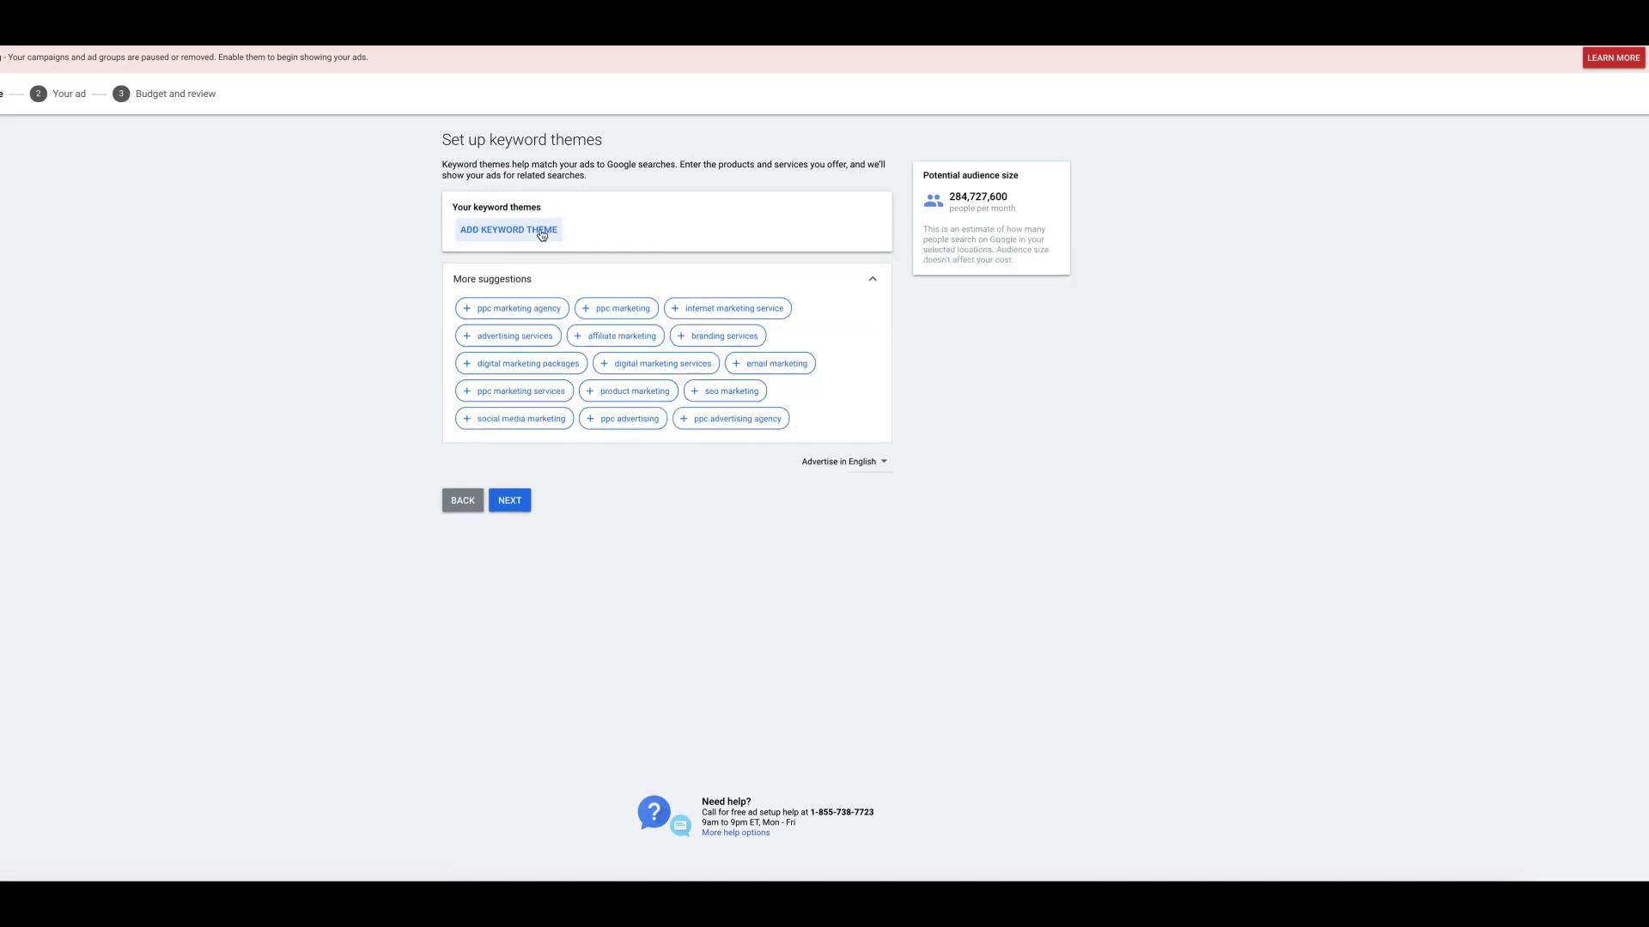
left_click(503, 232)
type("w")
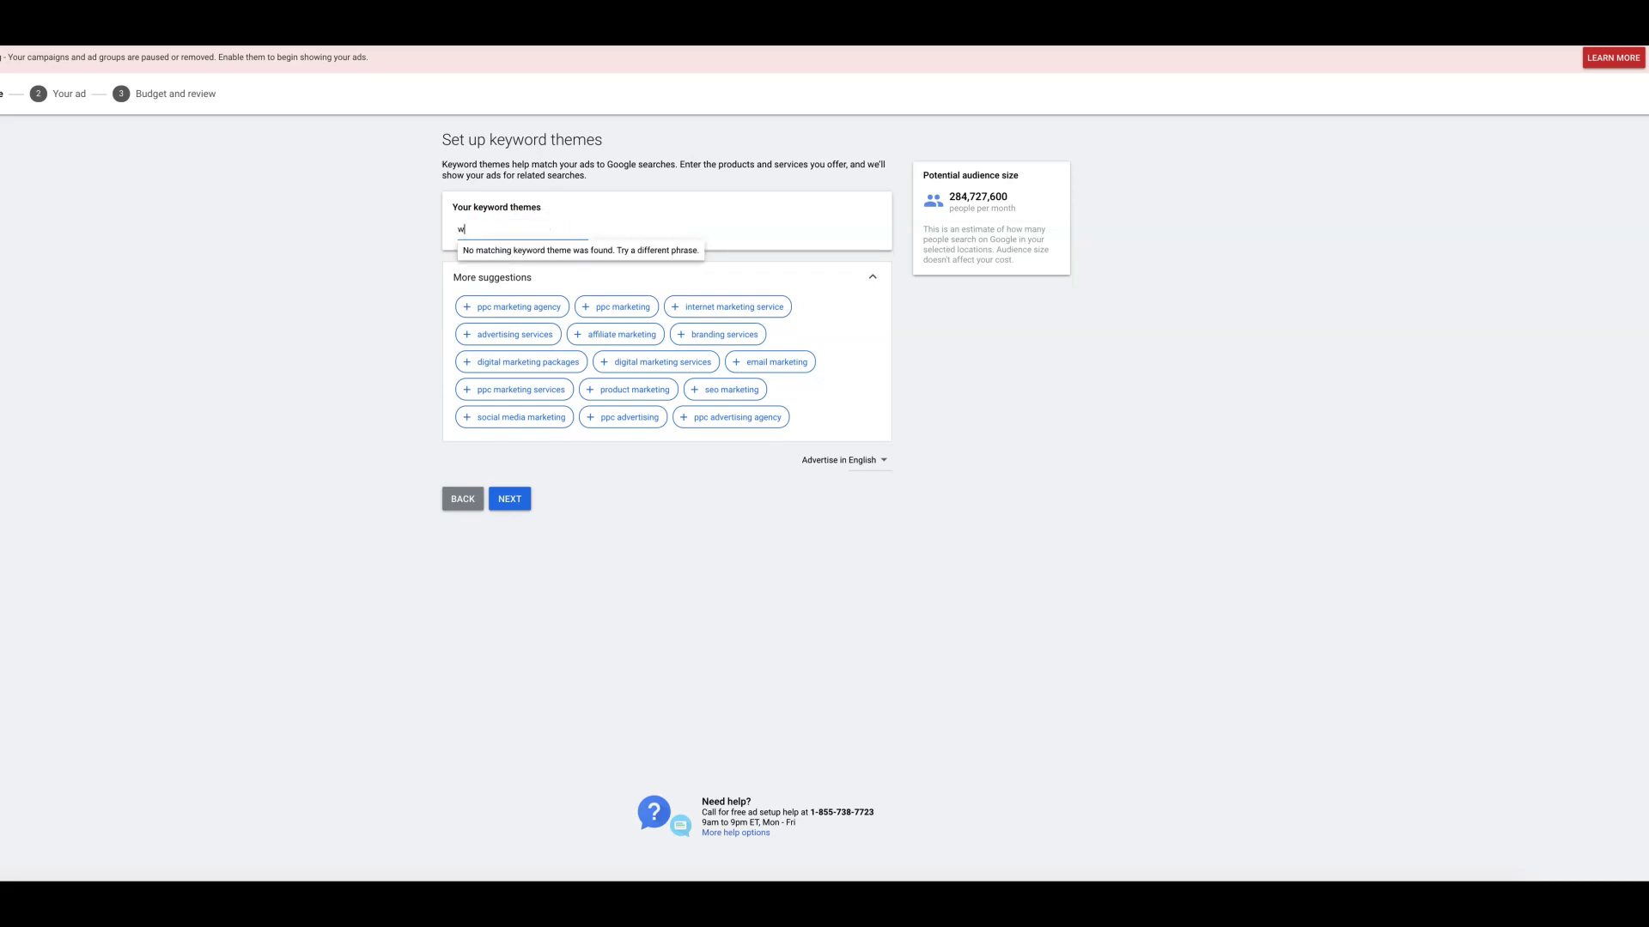
type("hite labe")
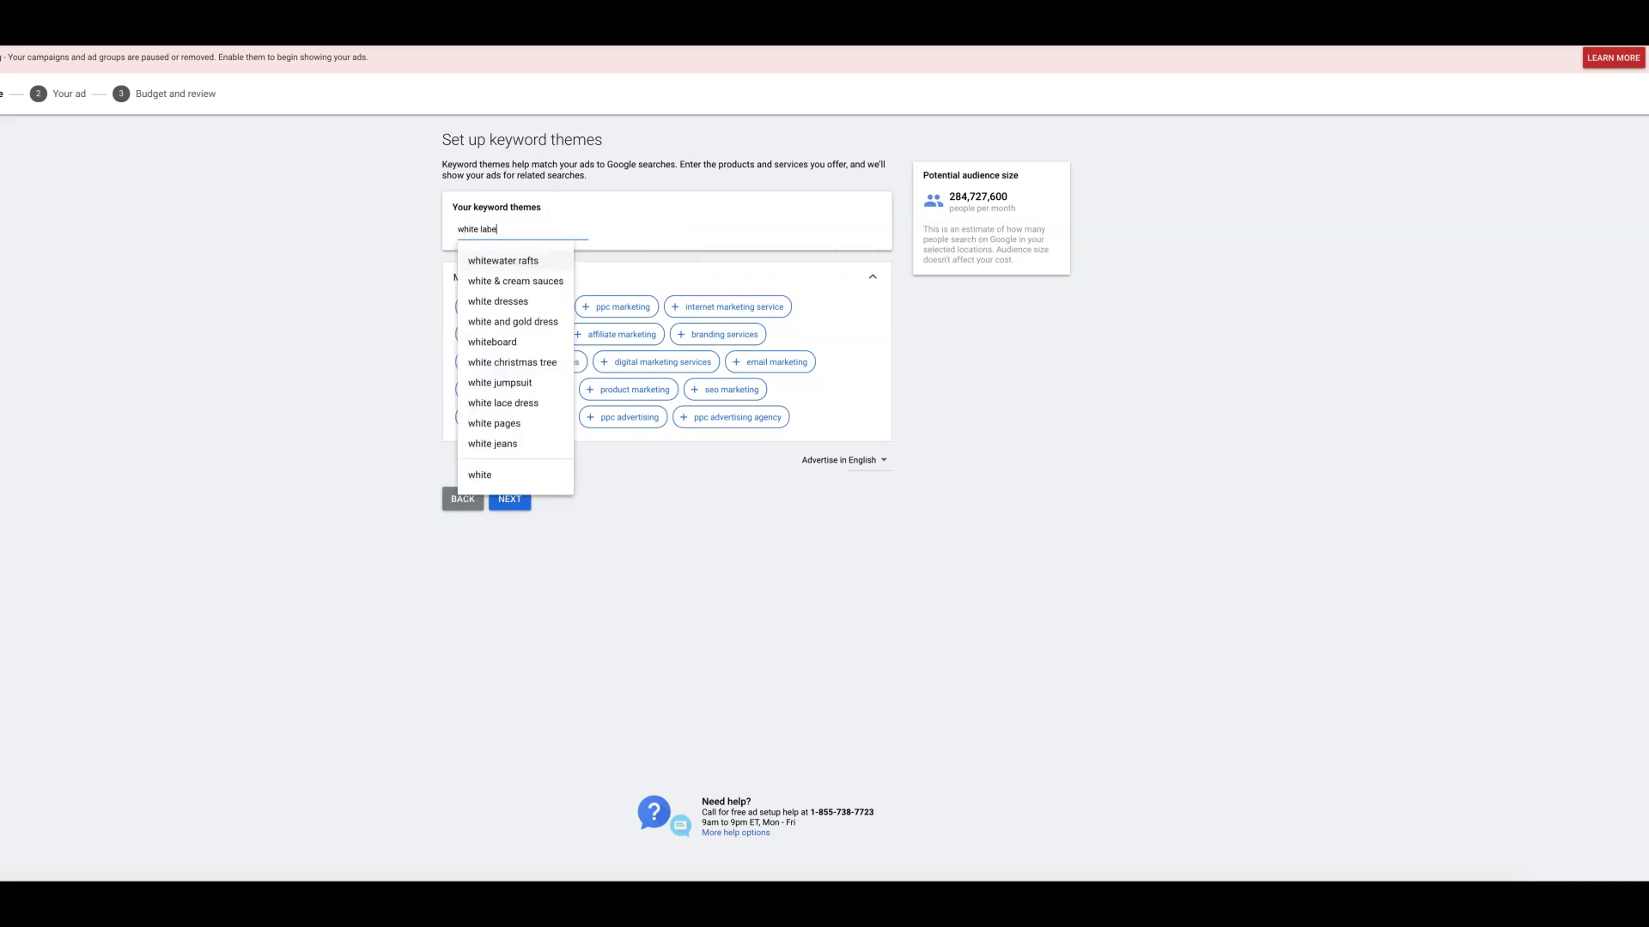
type("l ppc")
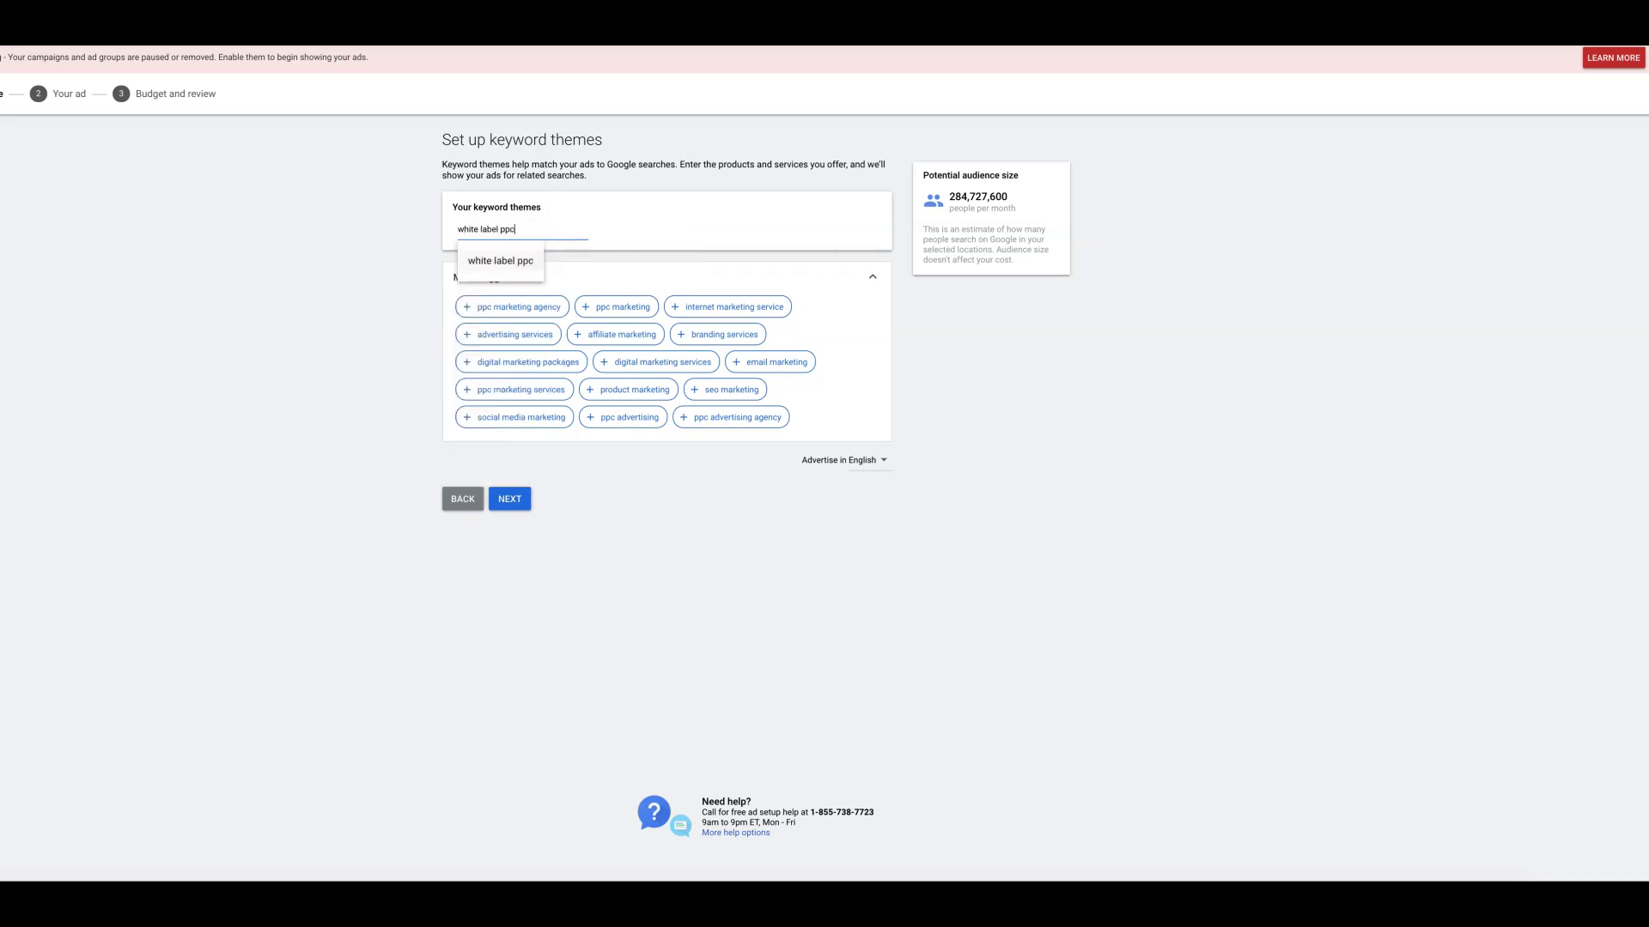
left_click(501, 262)
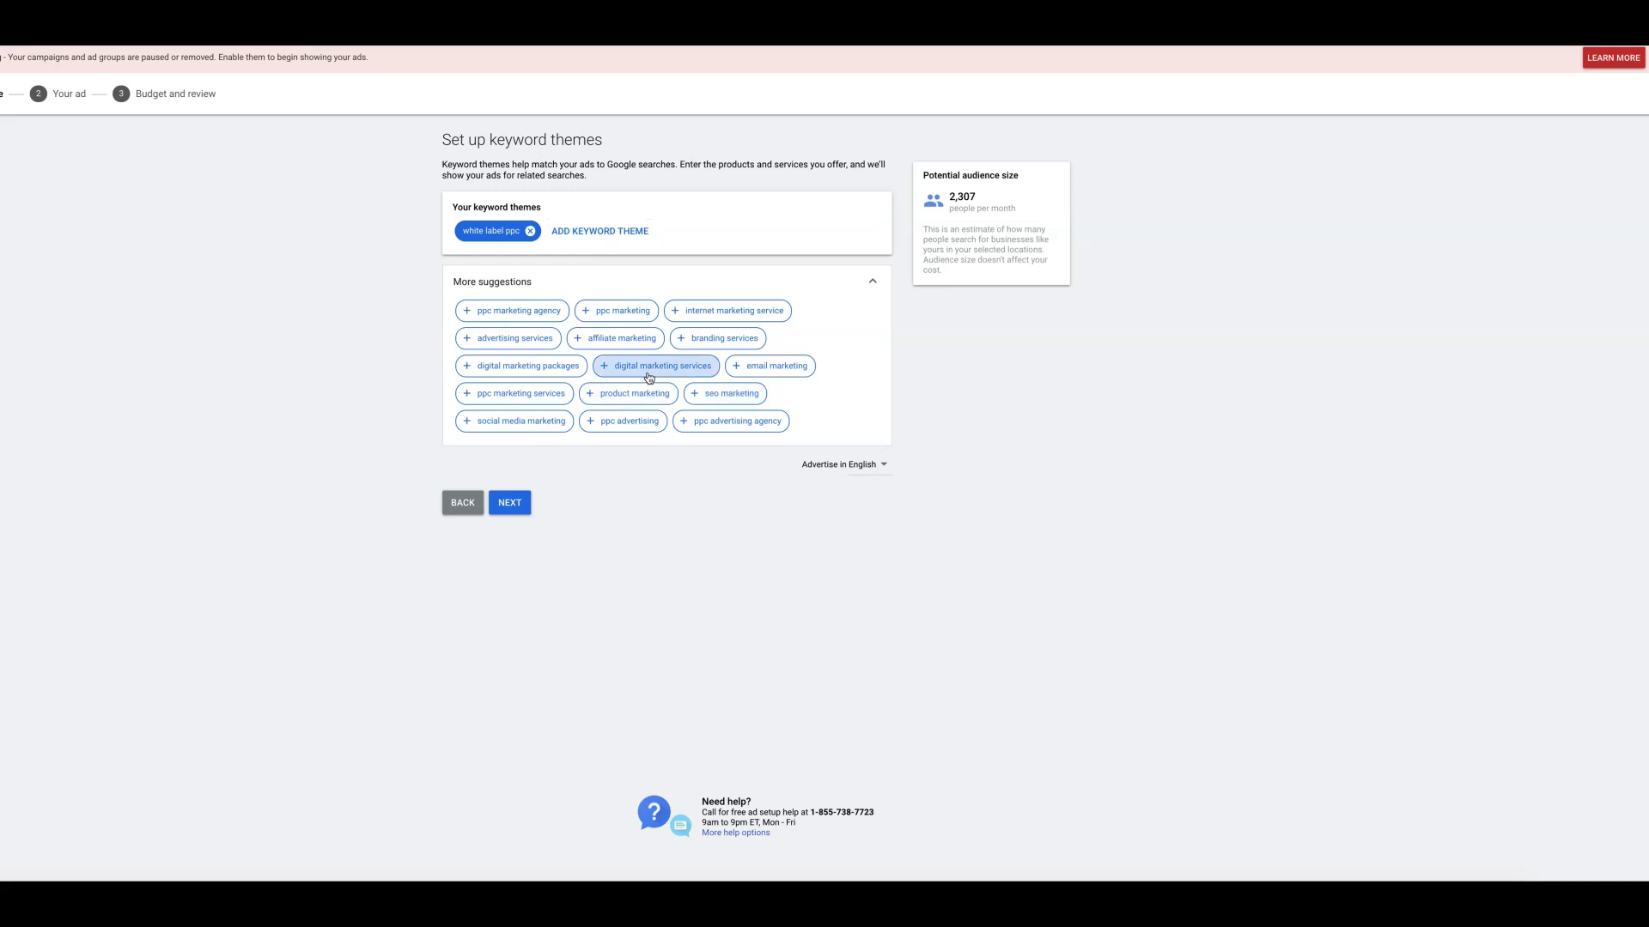
left_click(585, 236)
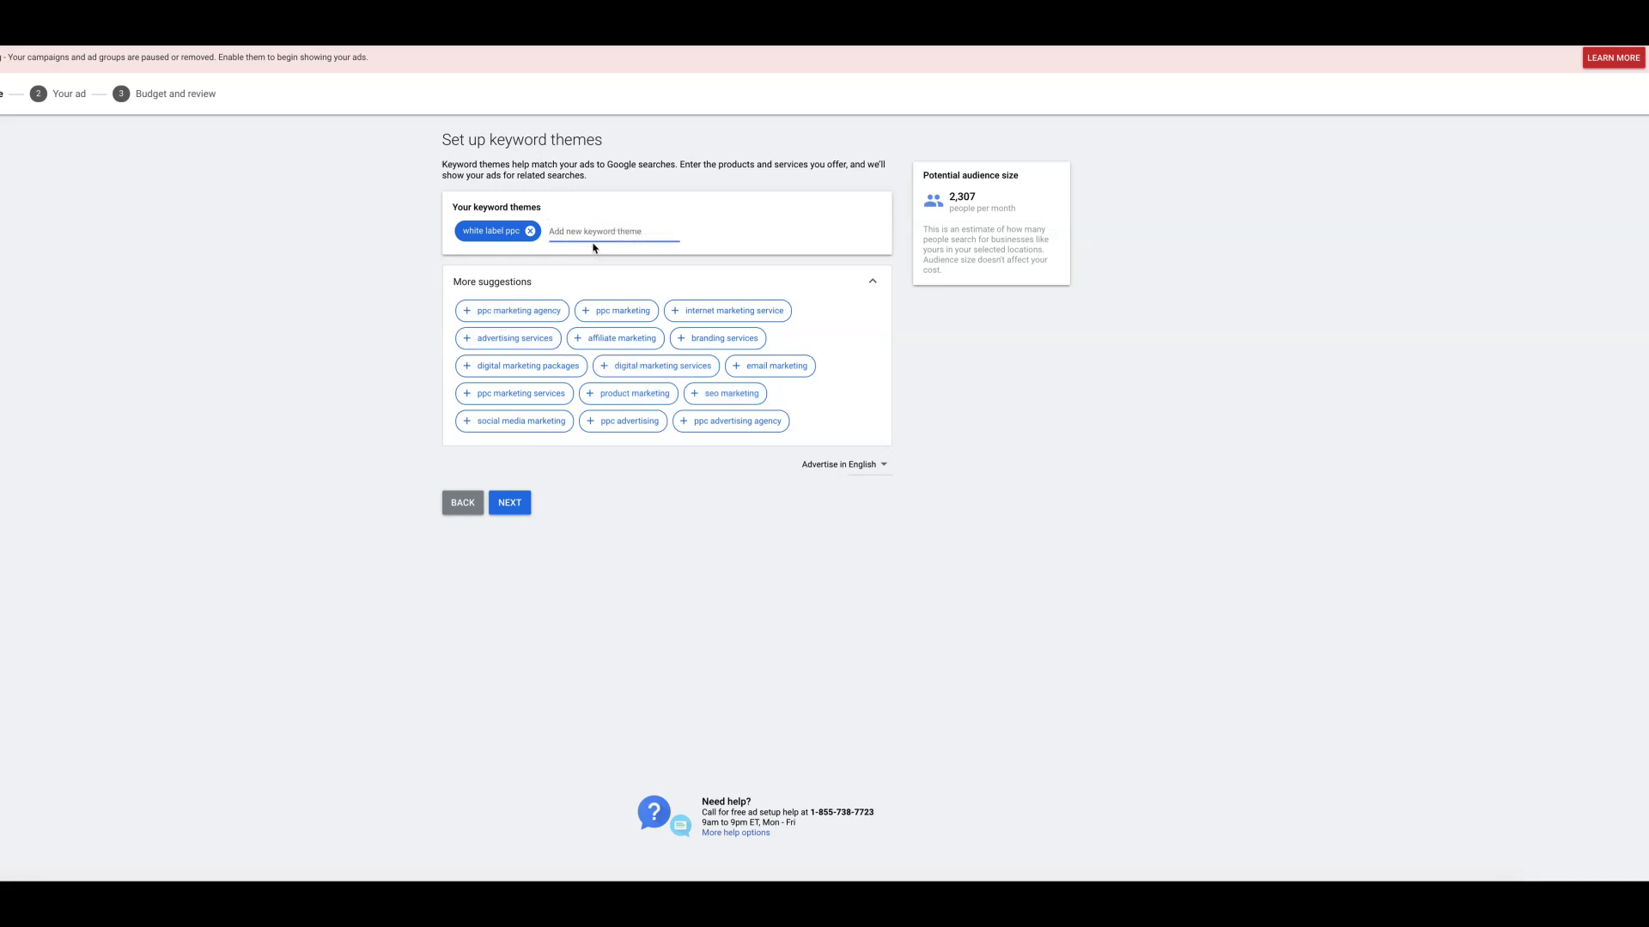
type("white la")
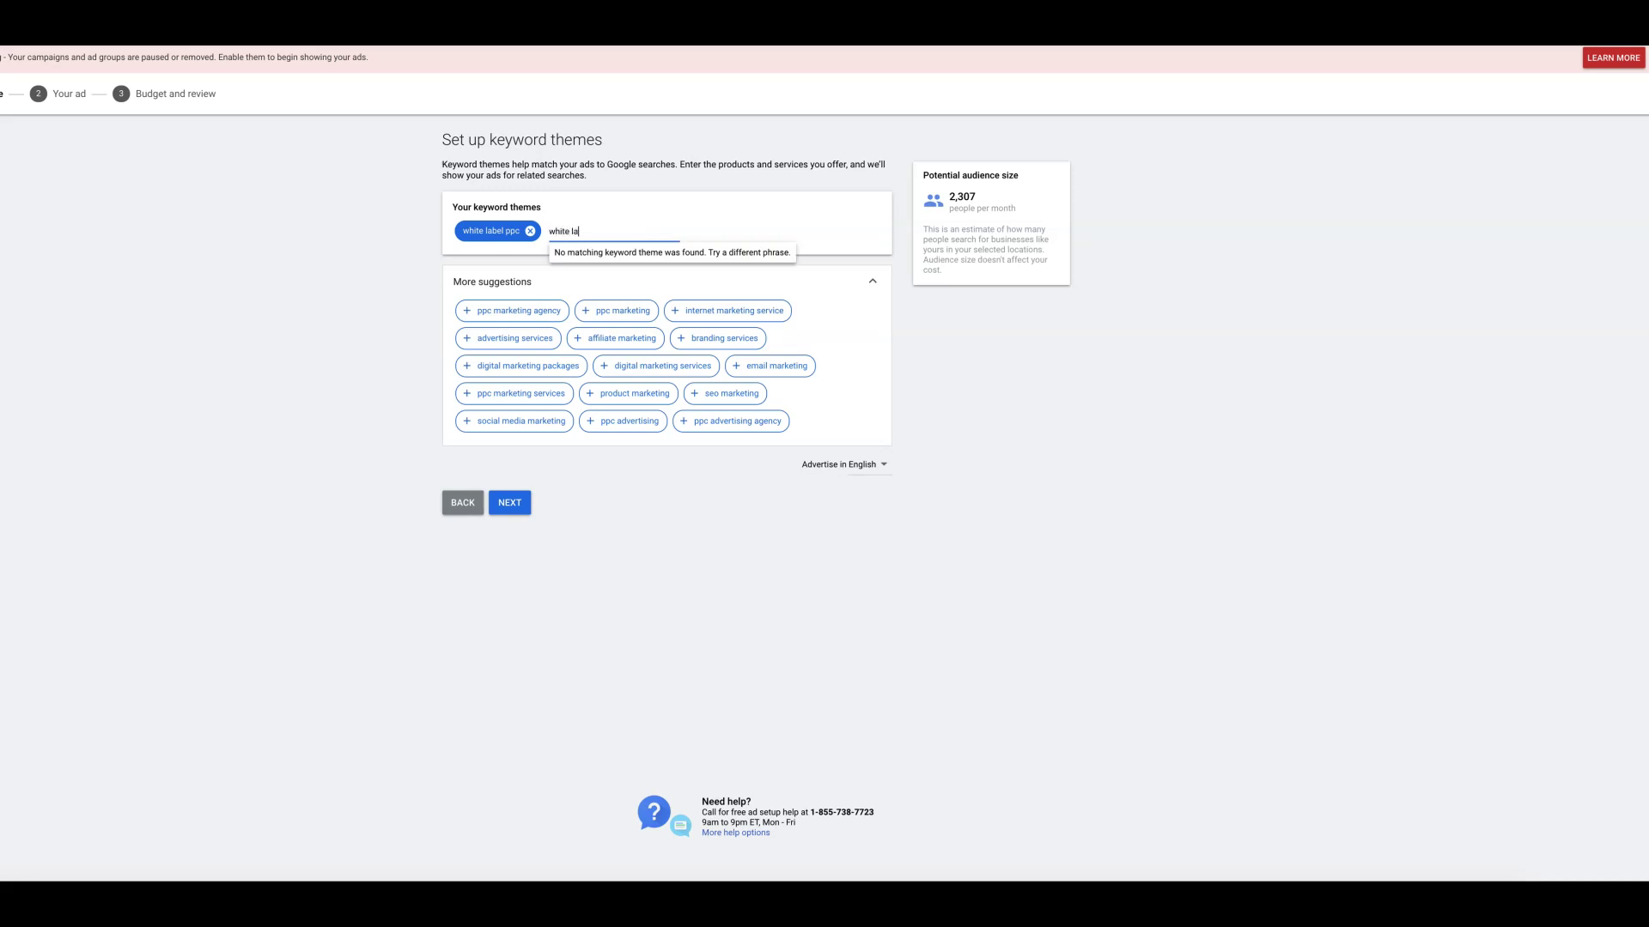
type("bel google ads")
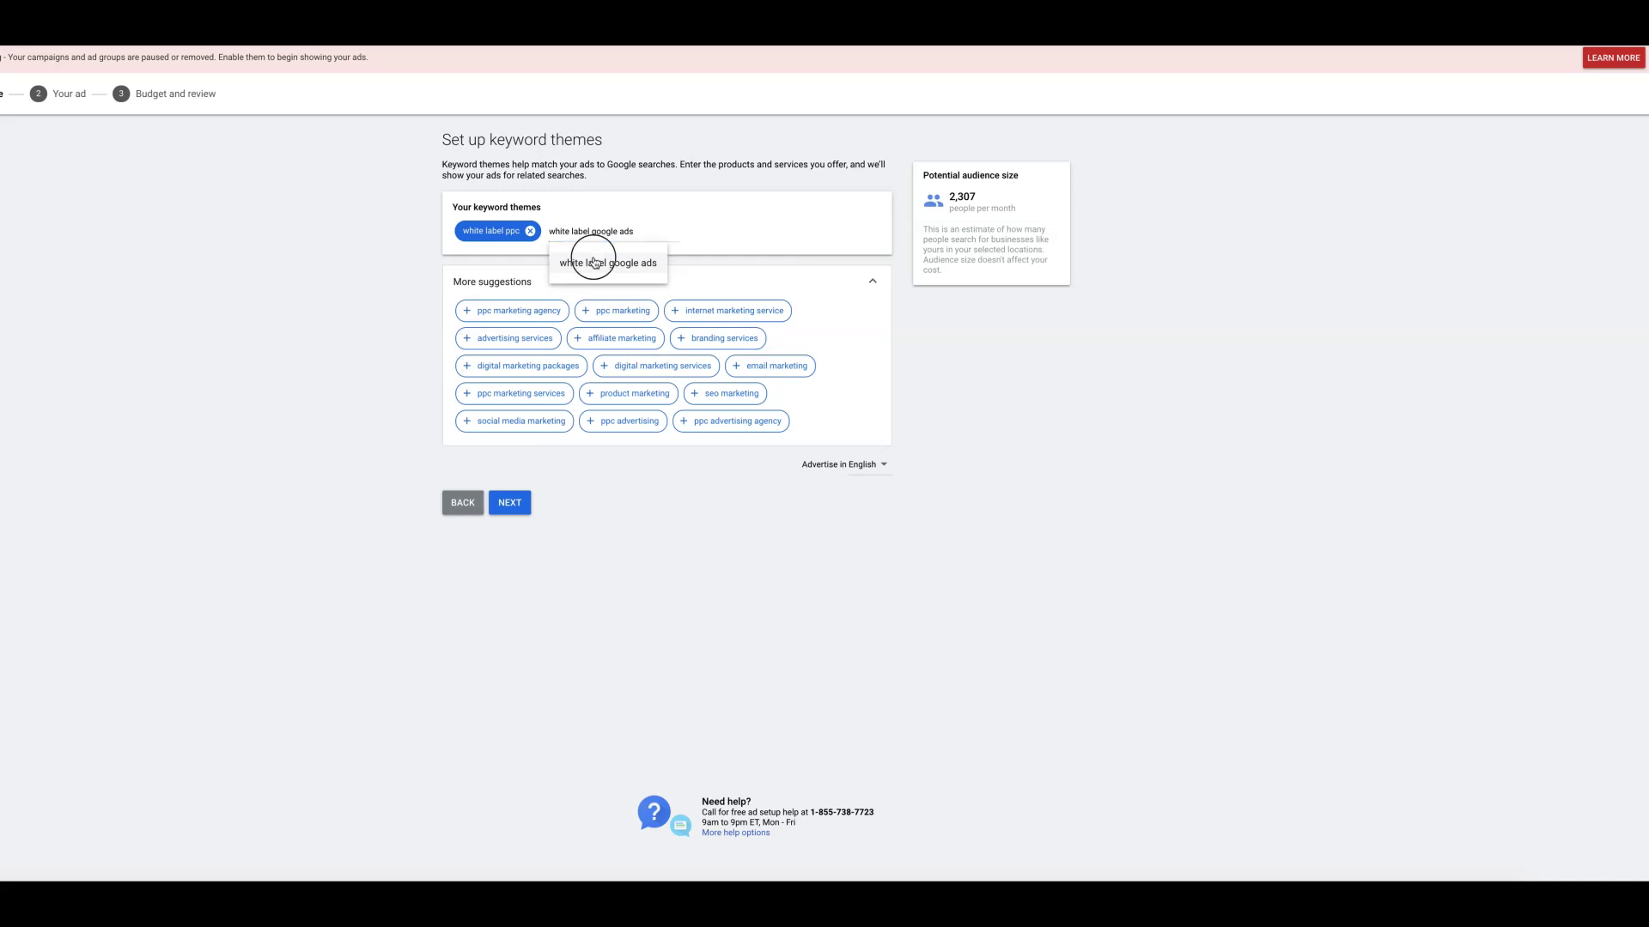
left_click(599, 262)
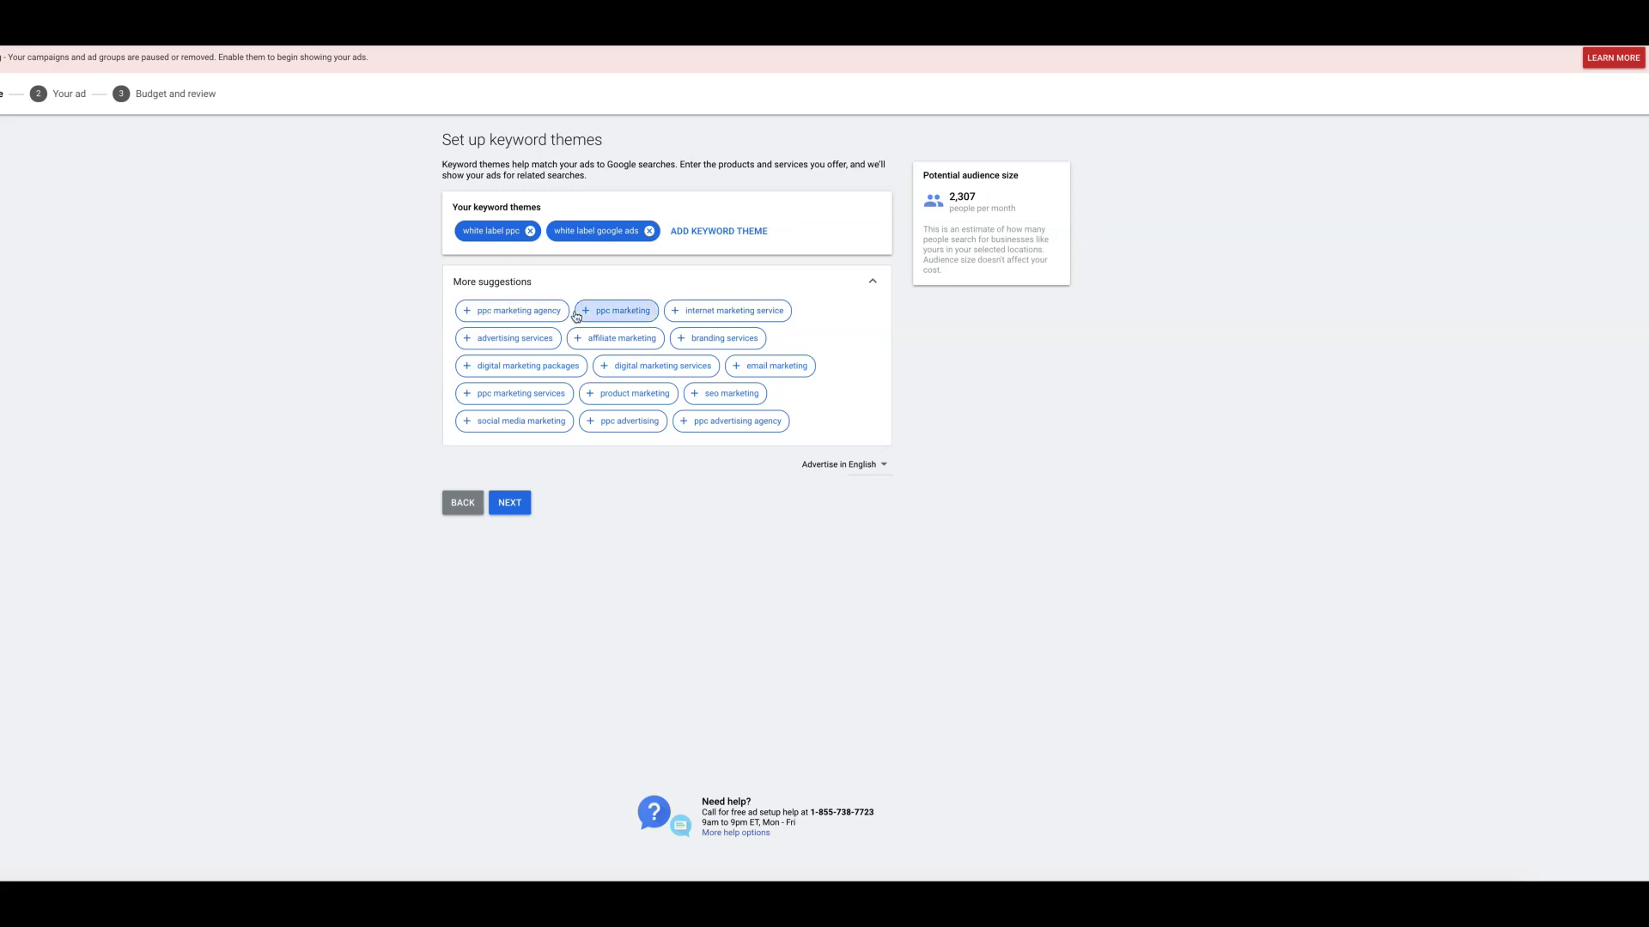
Drop the white label themes and add ppc marketing agency, ppc advertising agency, ppc marketing services, ppc agency, ppc advertising.
left_click(649, 231)
left_click(529, 232)
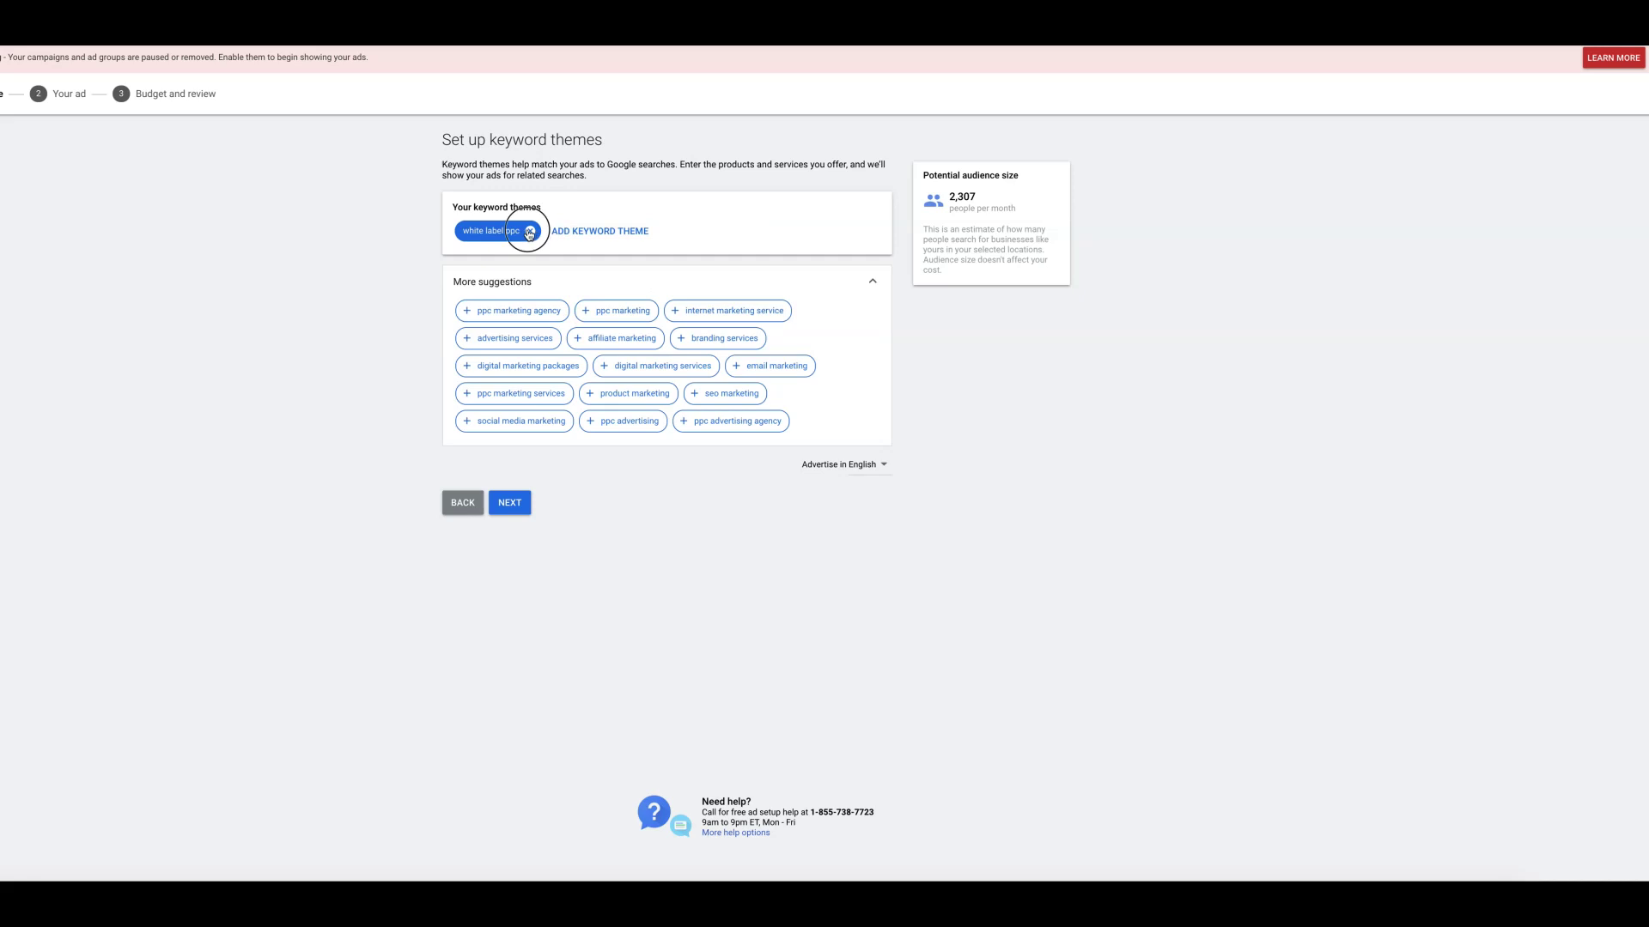
left_click(510, 310)
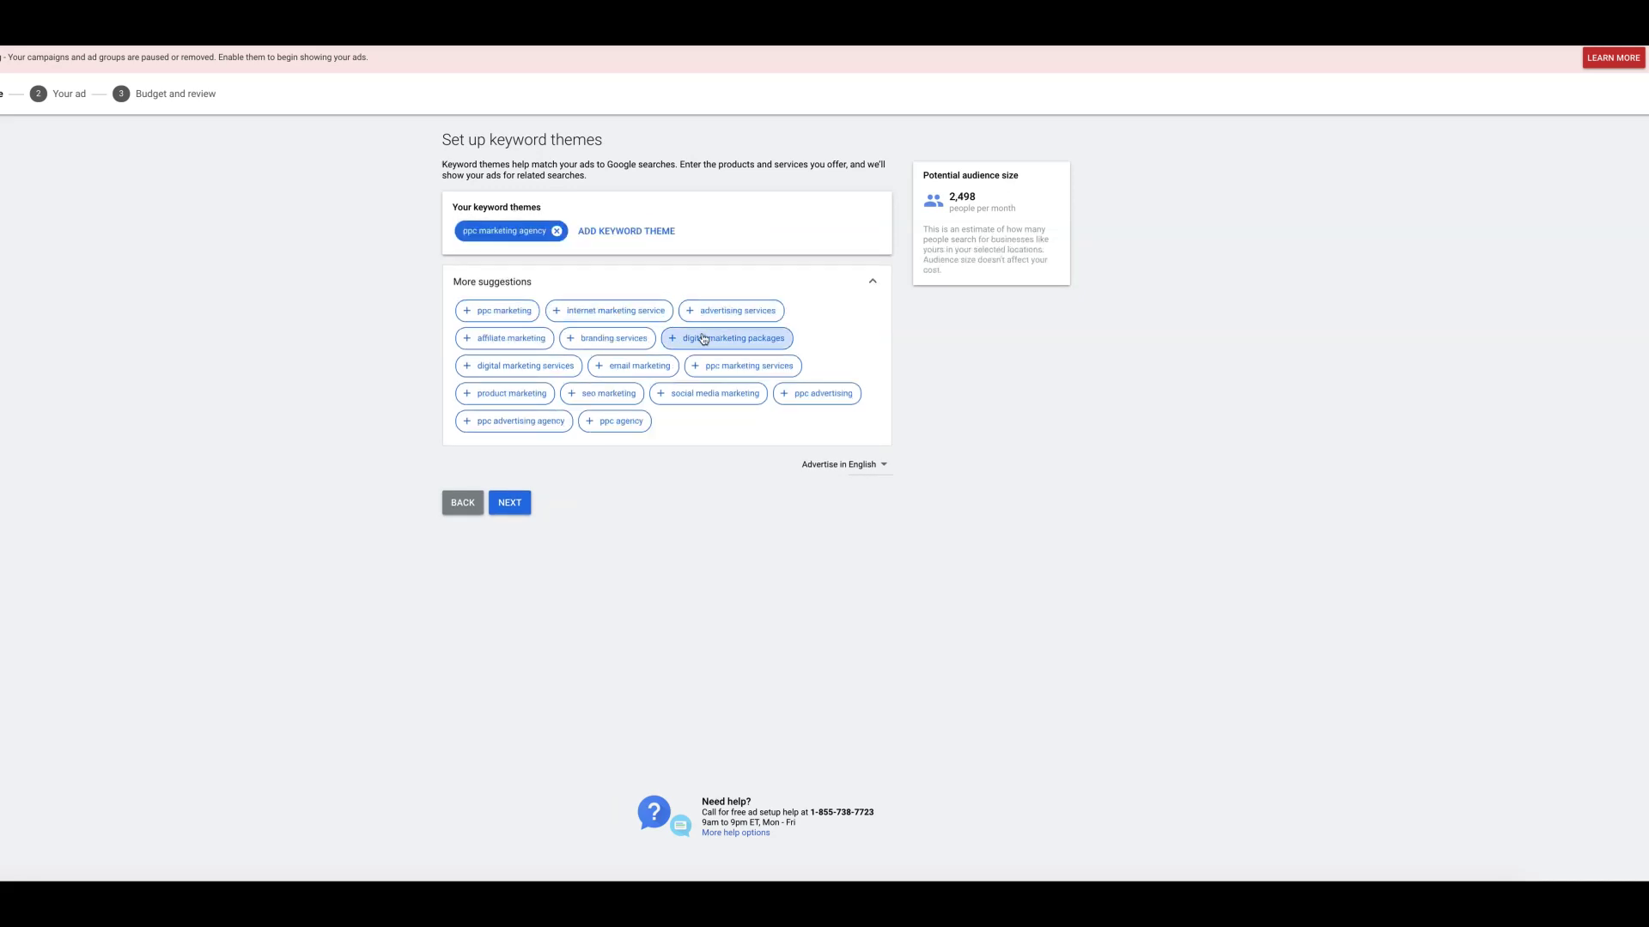
left_click(518, 424)
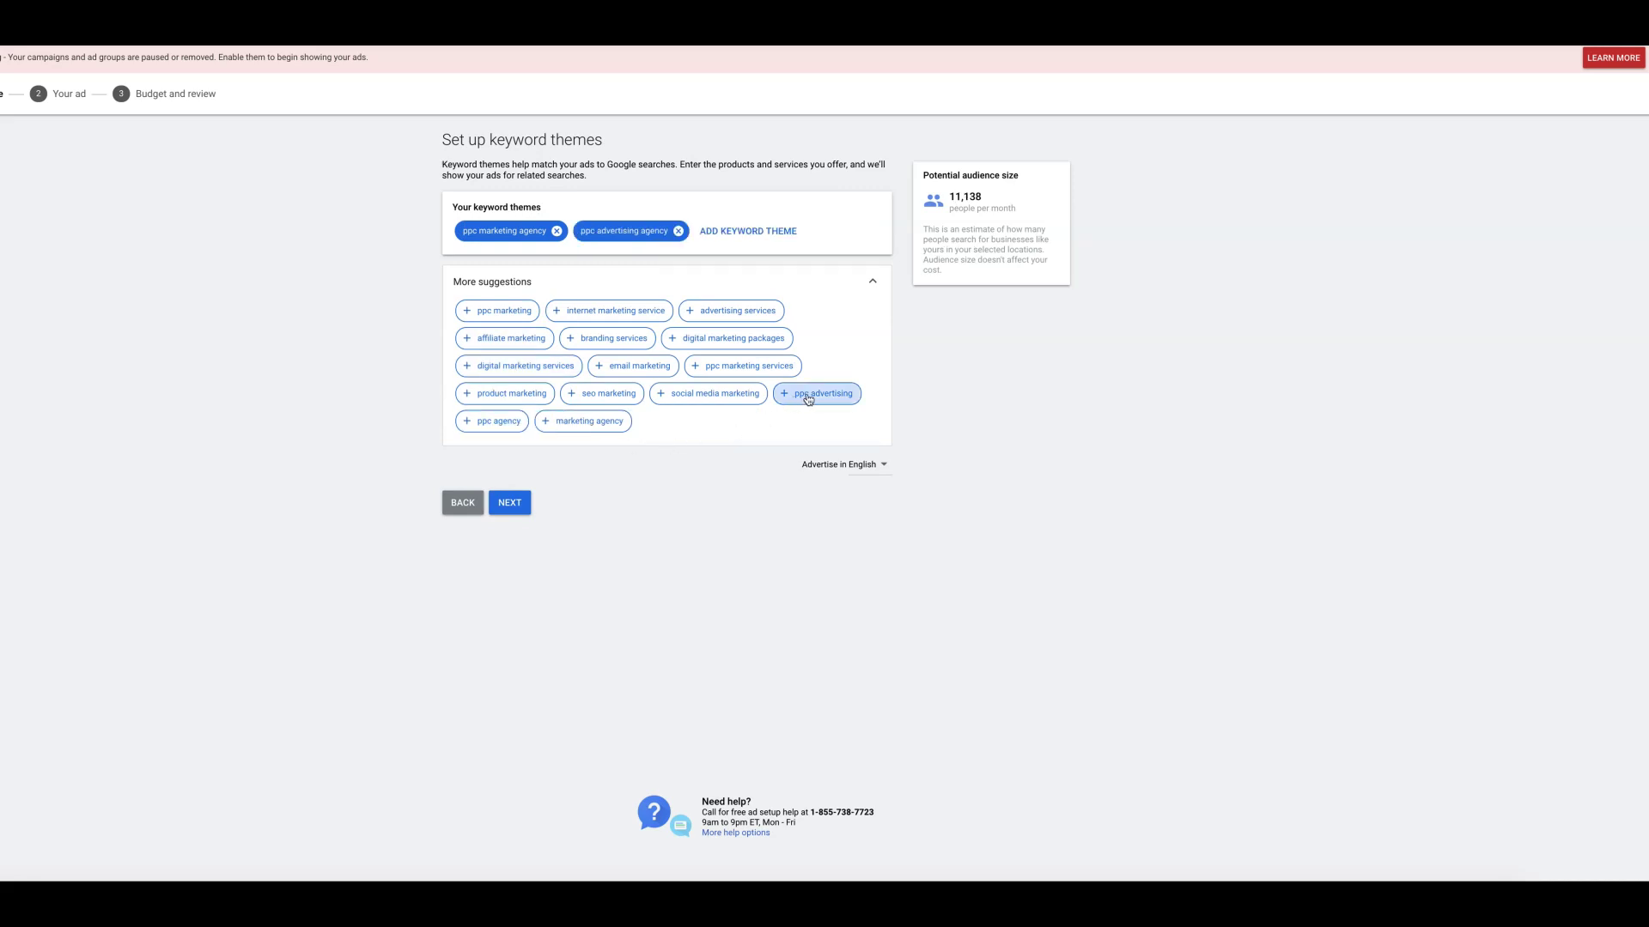
left_click(742, 368)
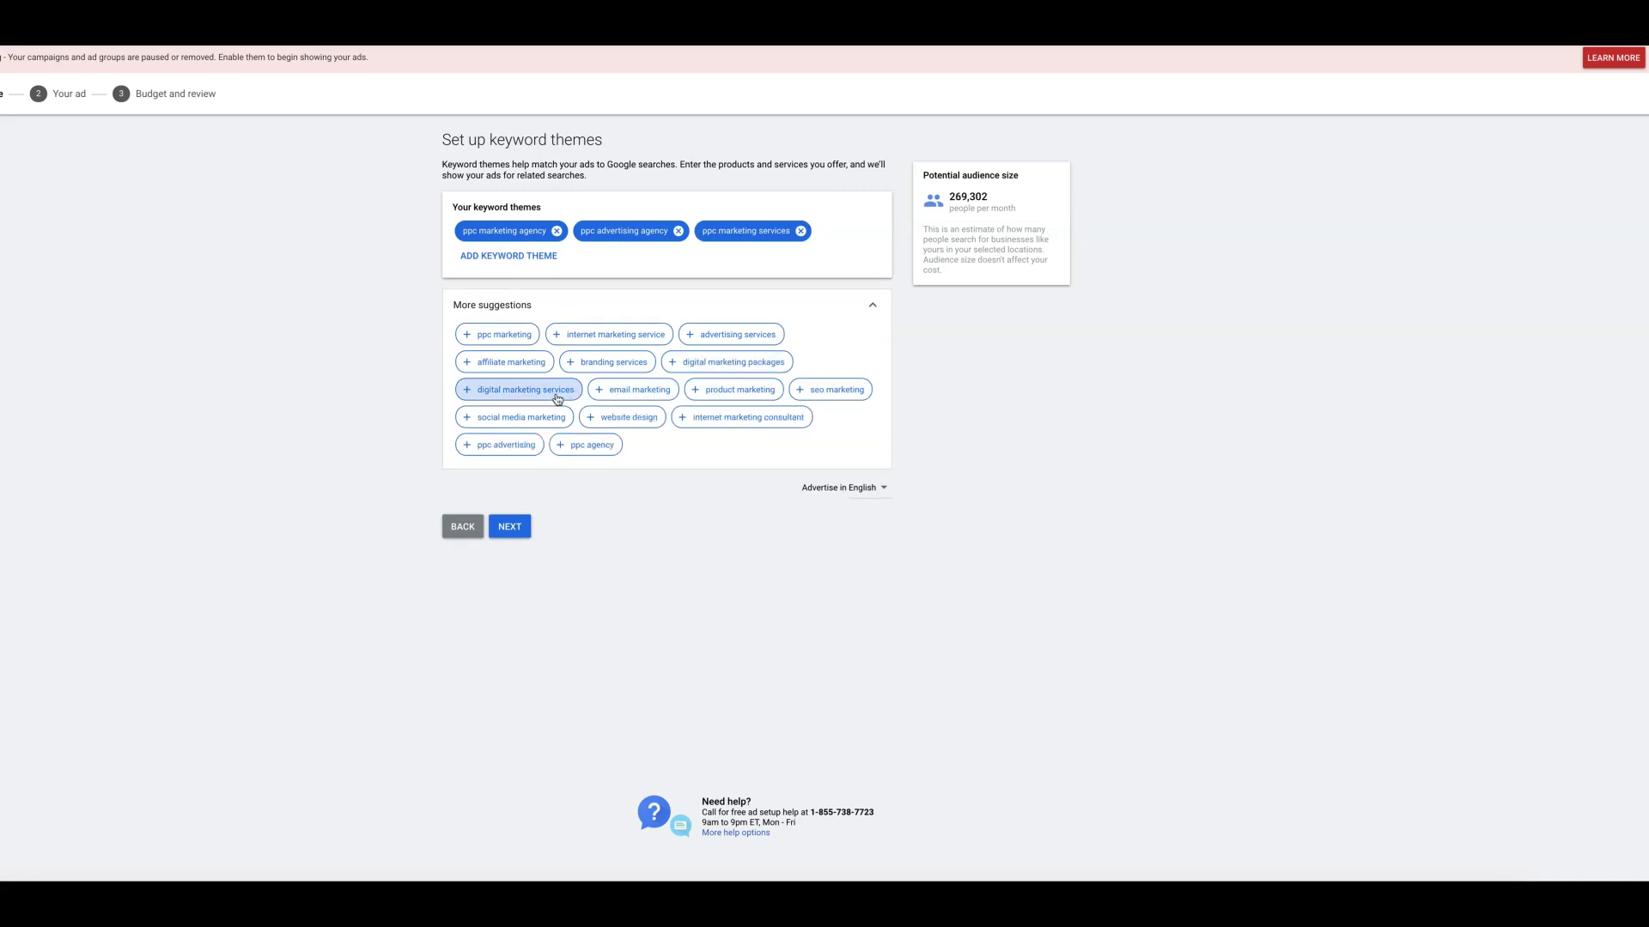
left_click(591, 447)
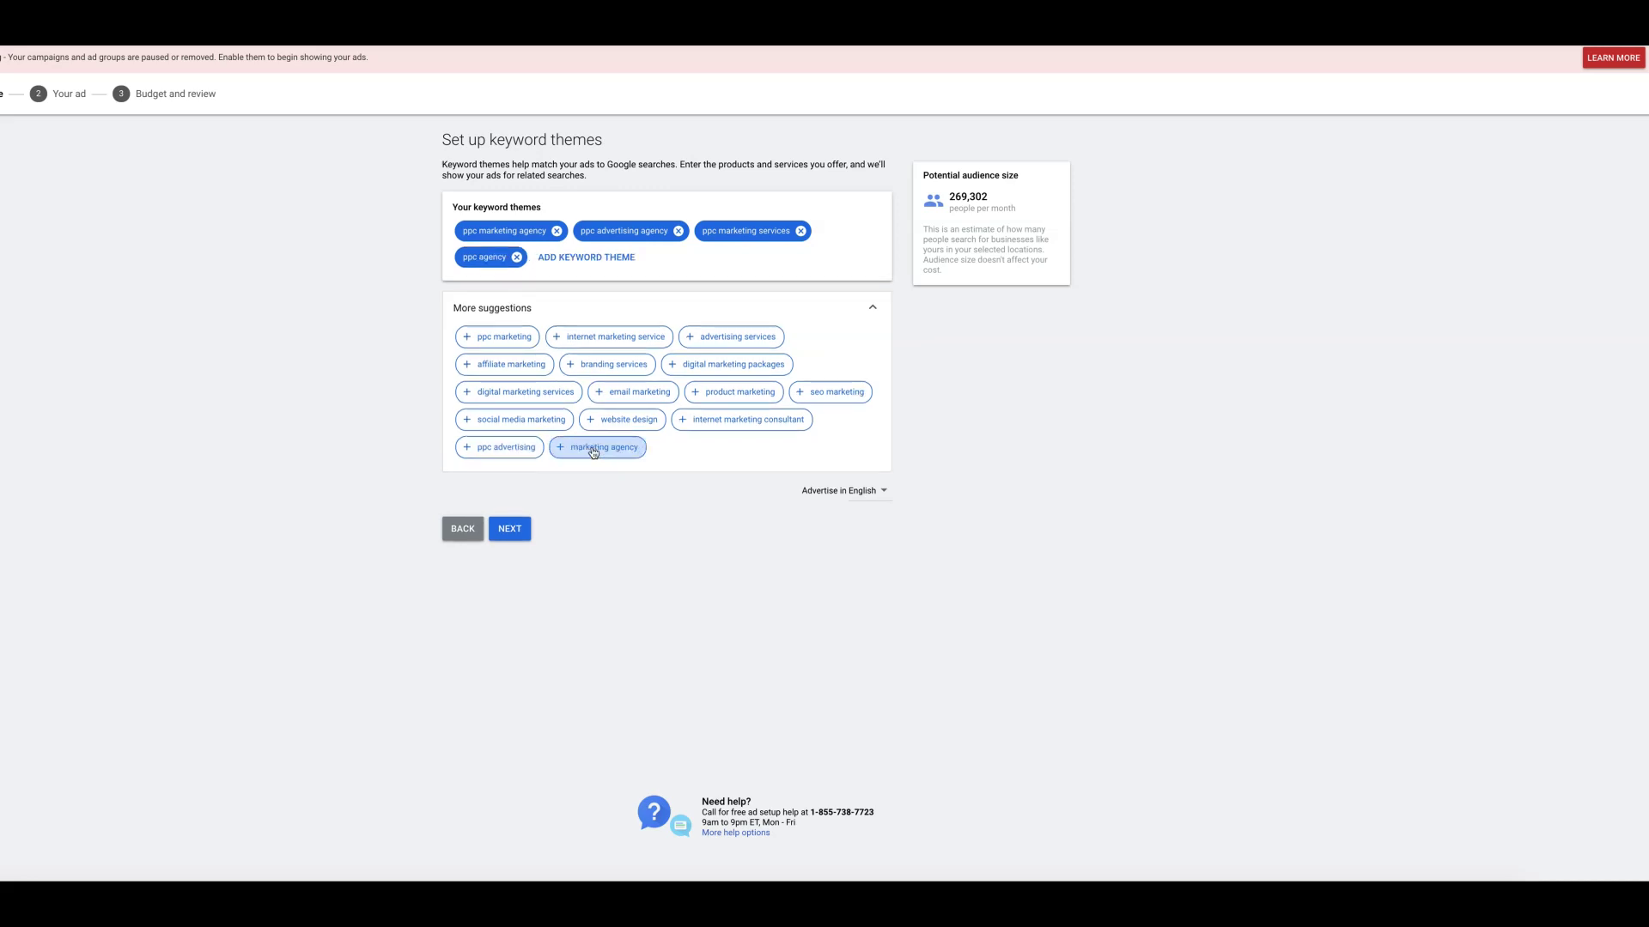
left_click(514, 446)
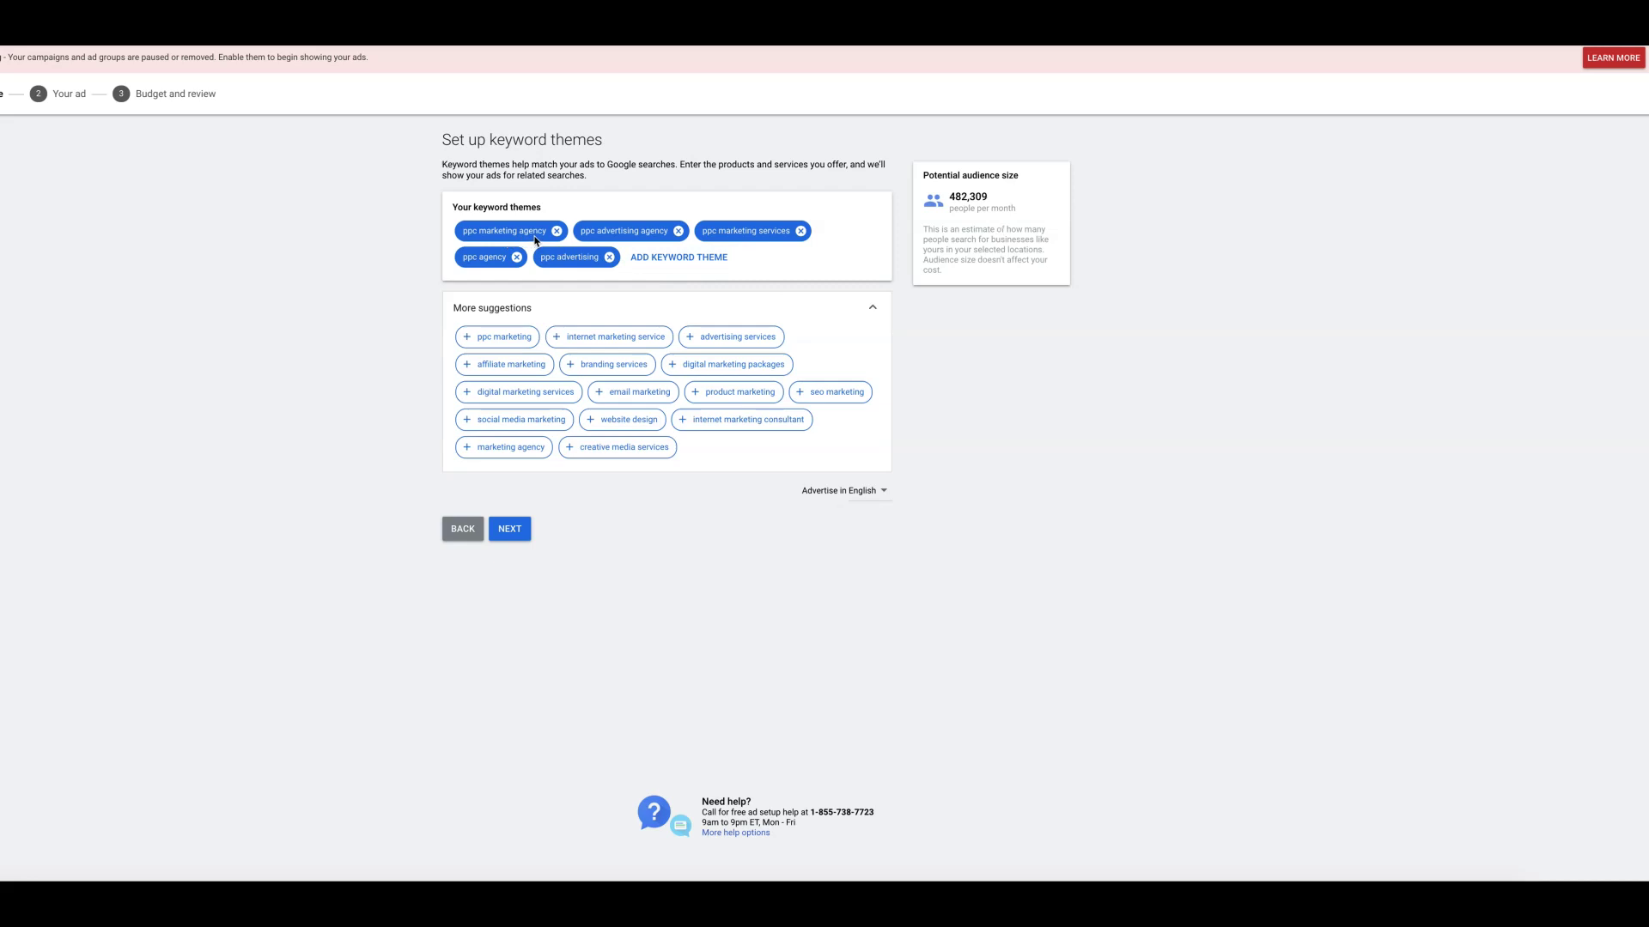
Replace the 'ppc advertising' theme with 'ppc management service'.
left_click(609, 257)
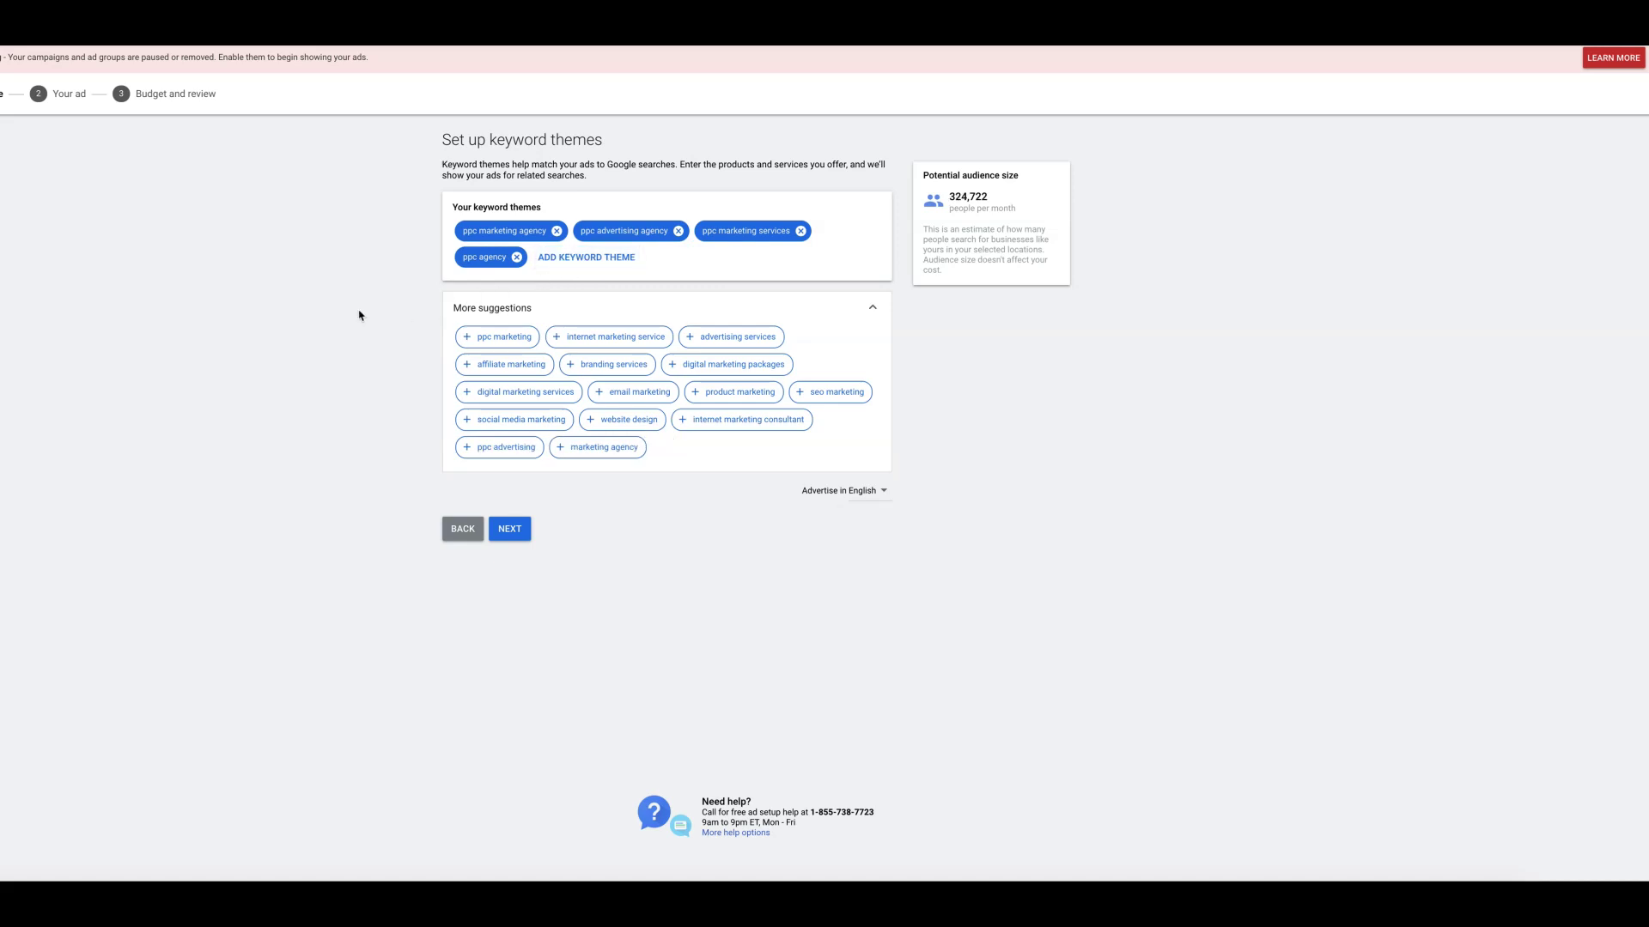
left_click(584, 258)
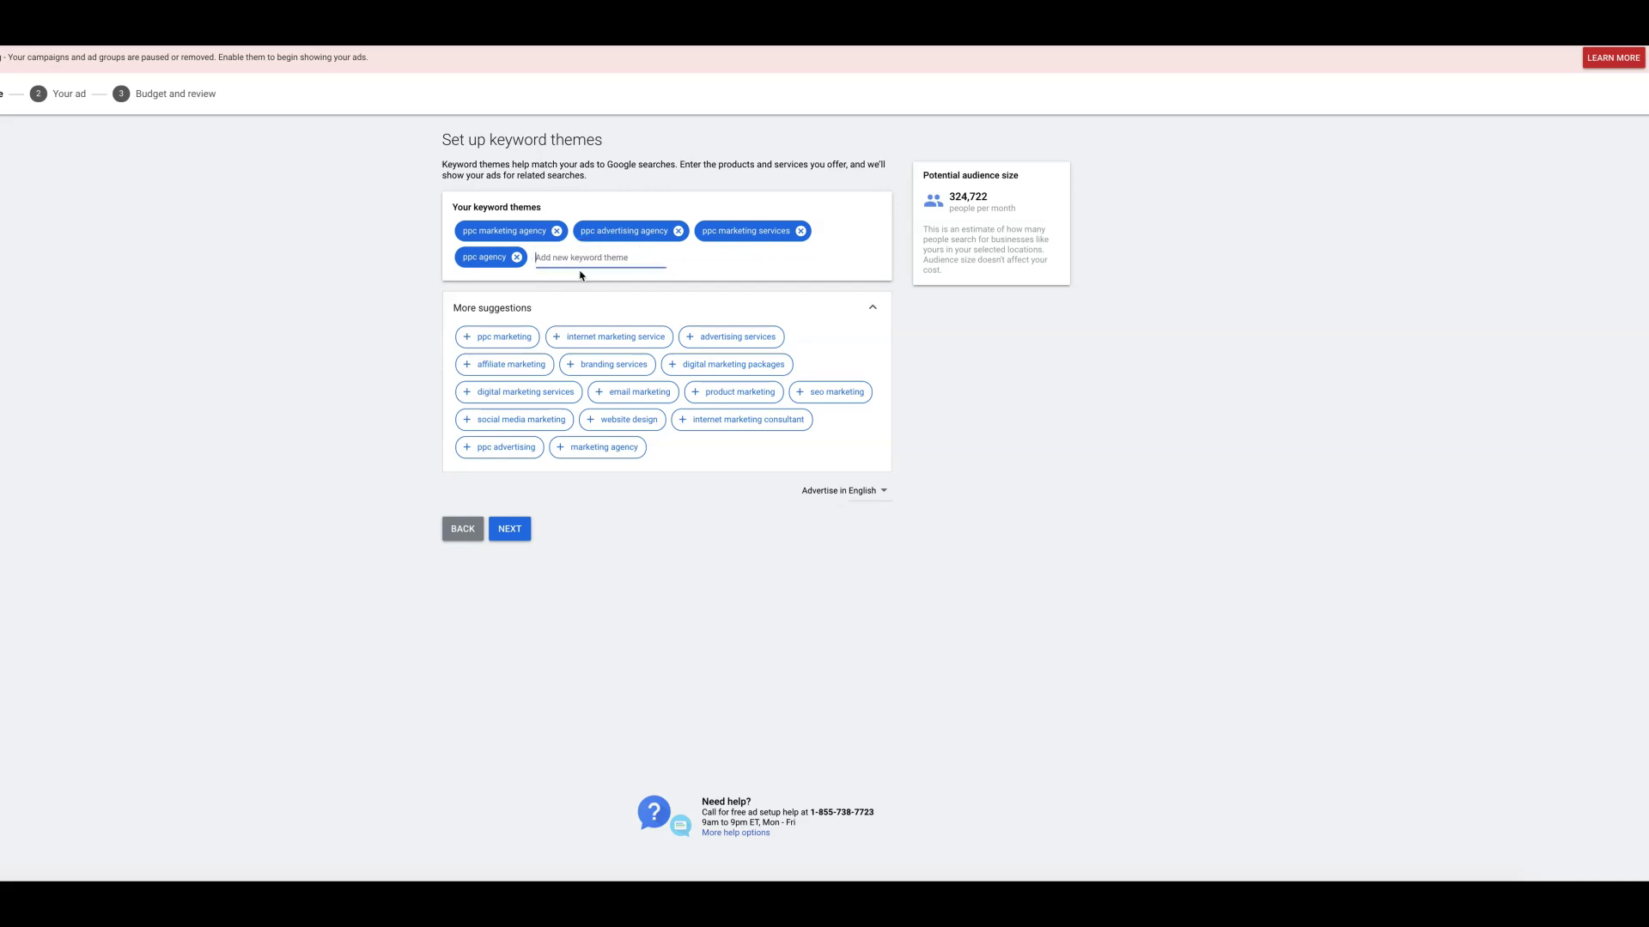
type("ppc")
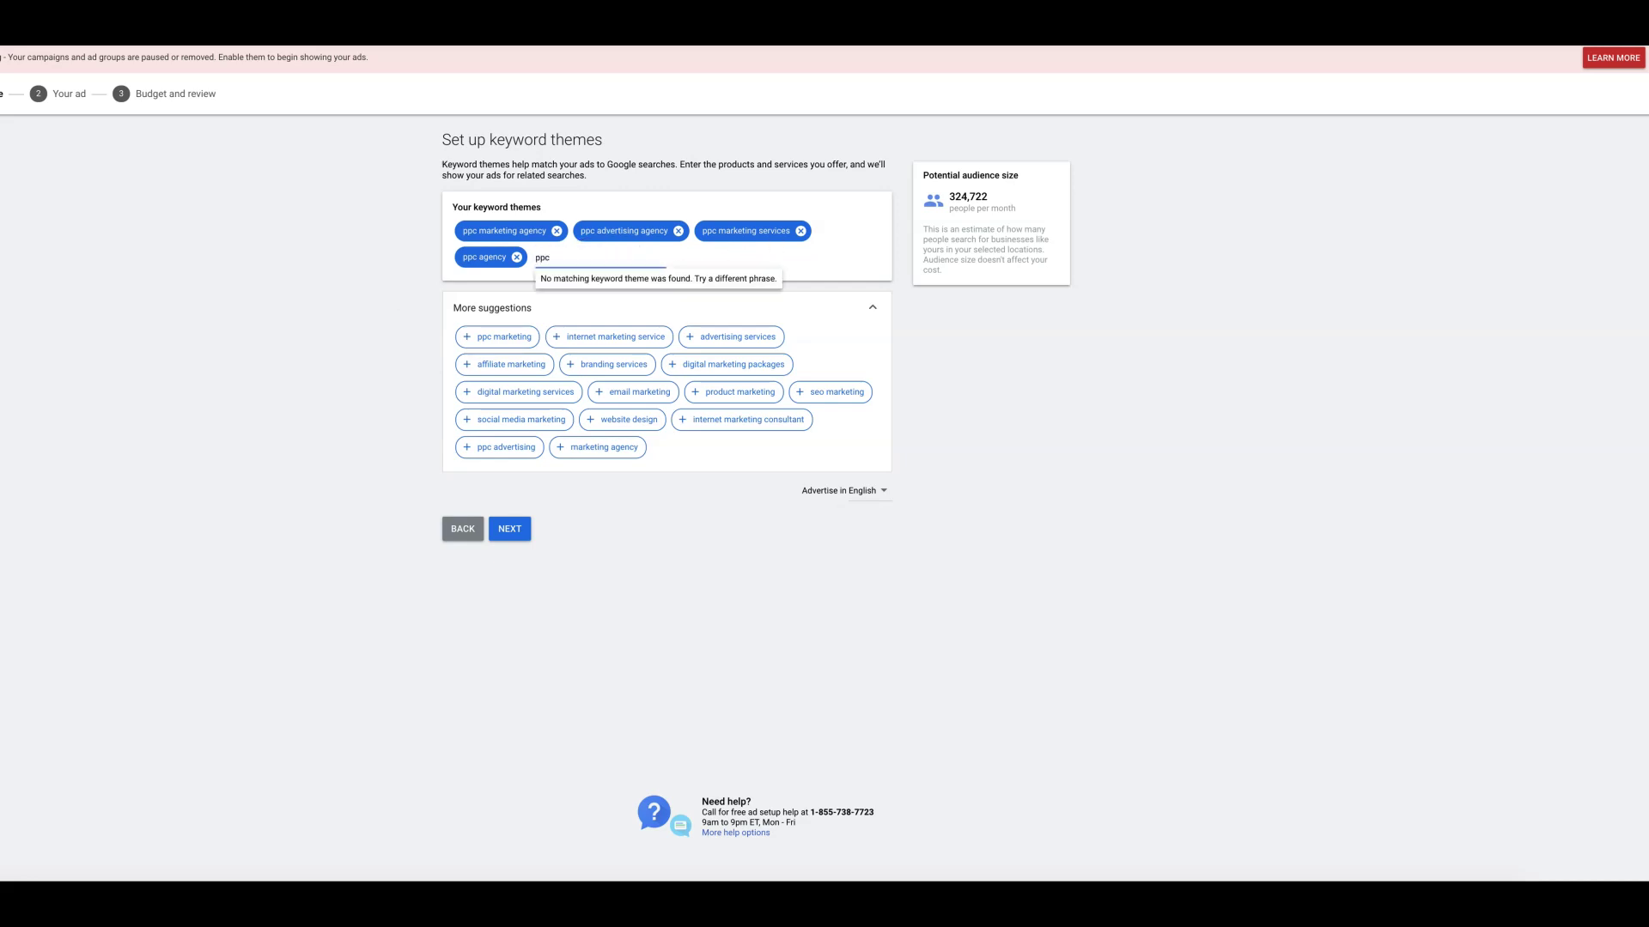
type(" management s")
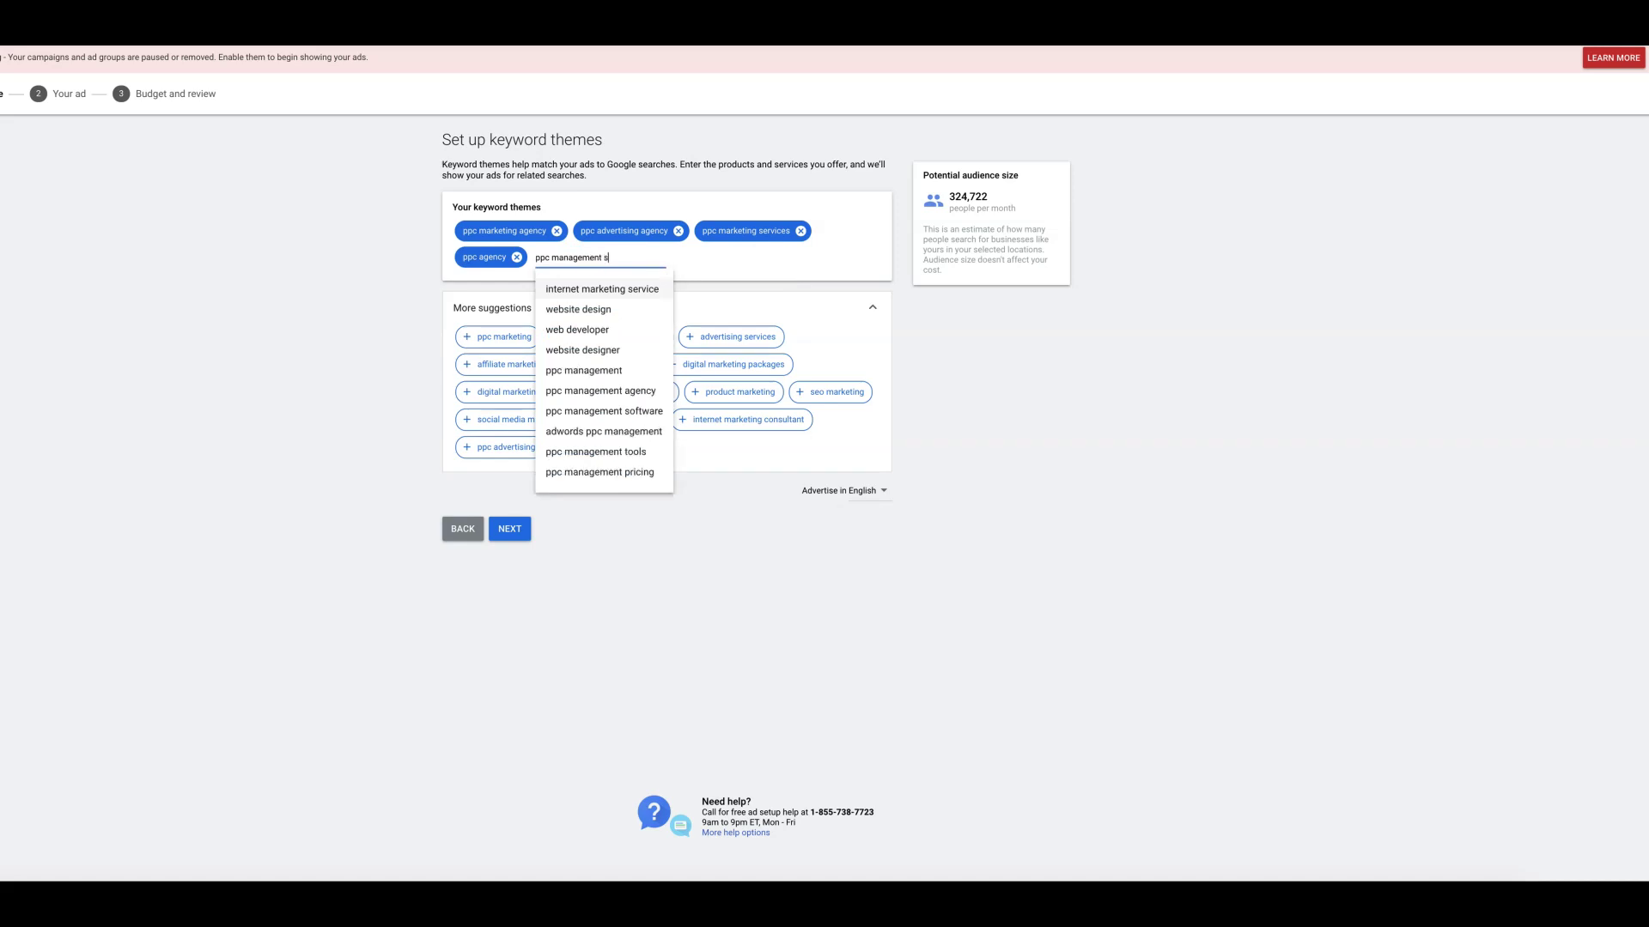
type("ervice")
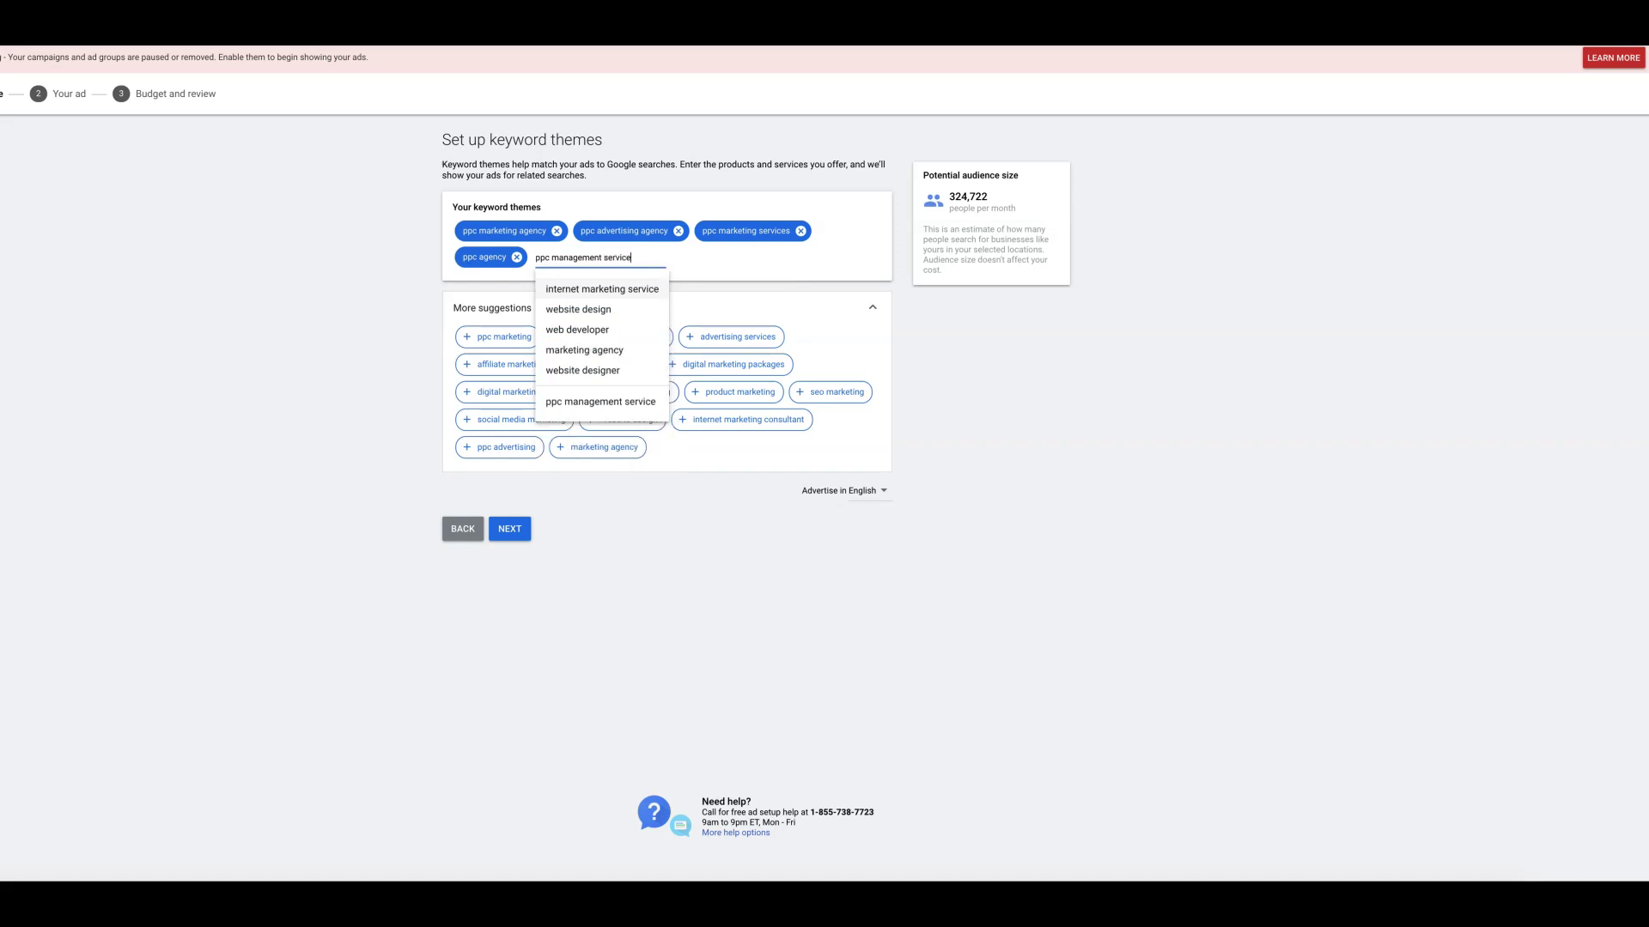
left_click(599, 403)
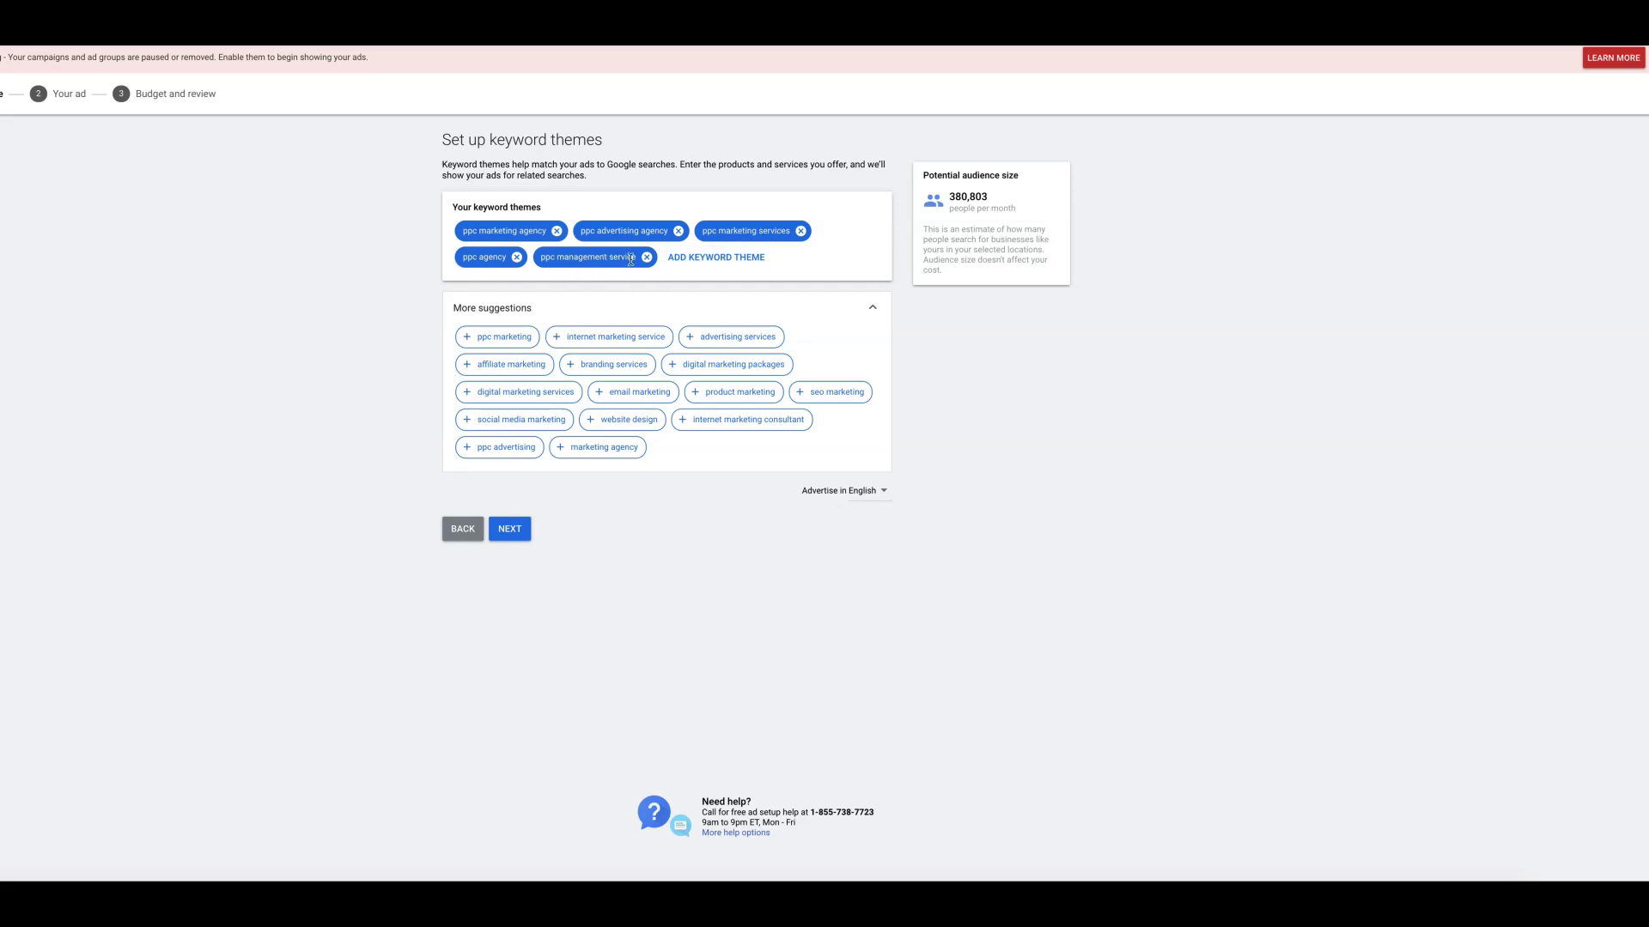
Add 'ppc management pricing' as a keyword theme.
left_click(713, 258)
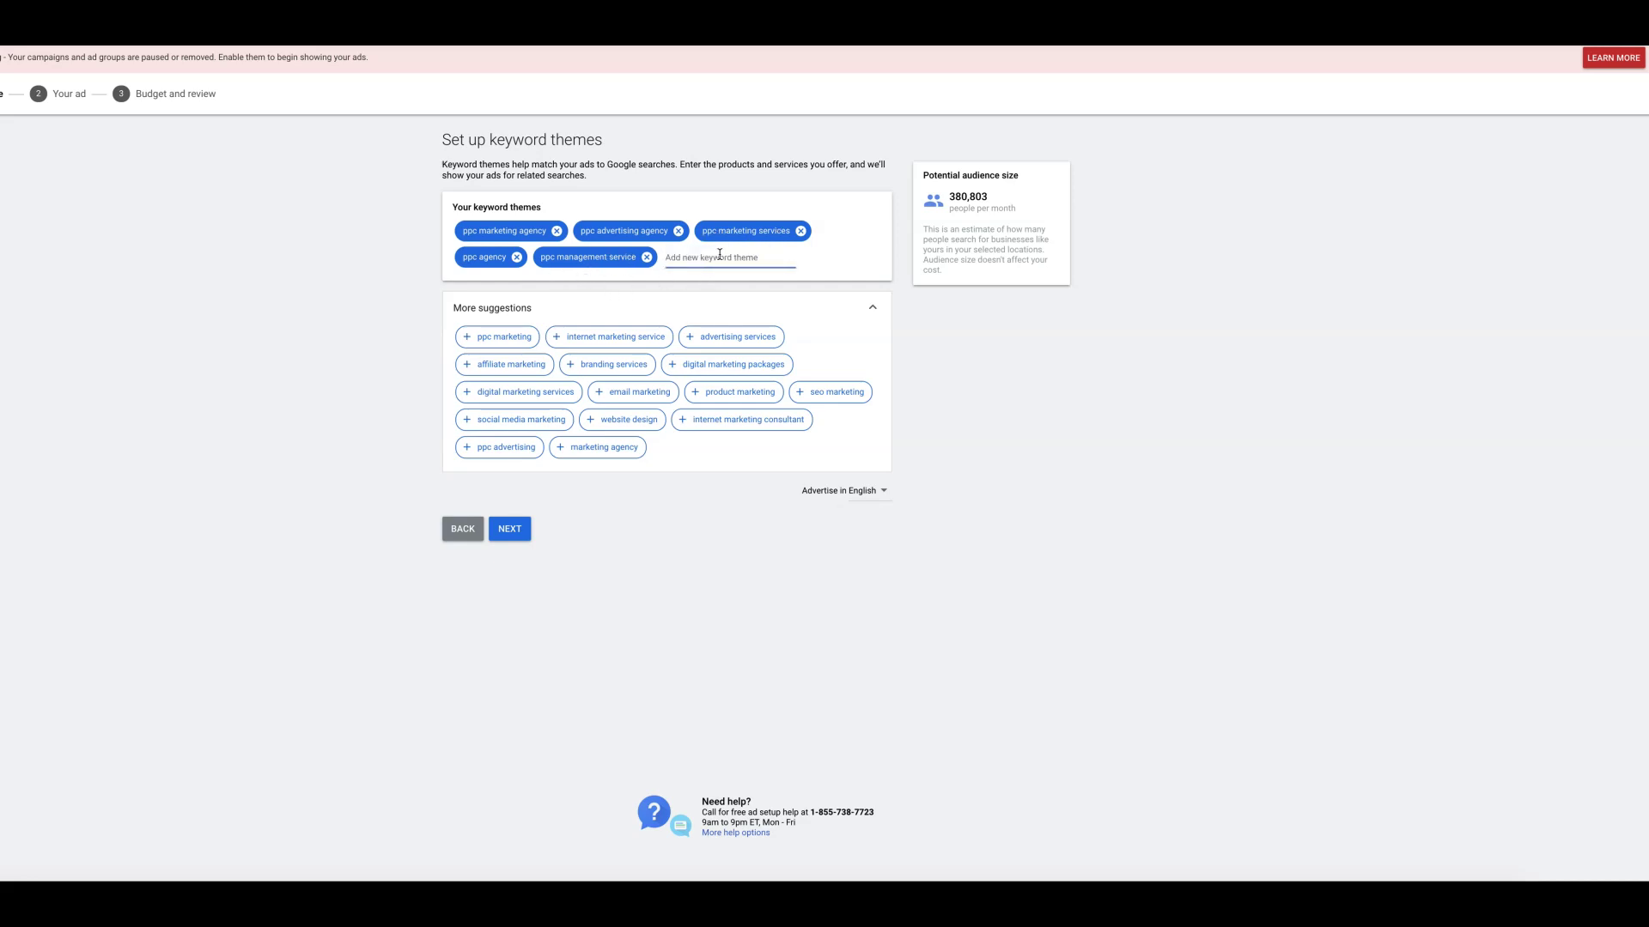
type("ppc management")
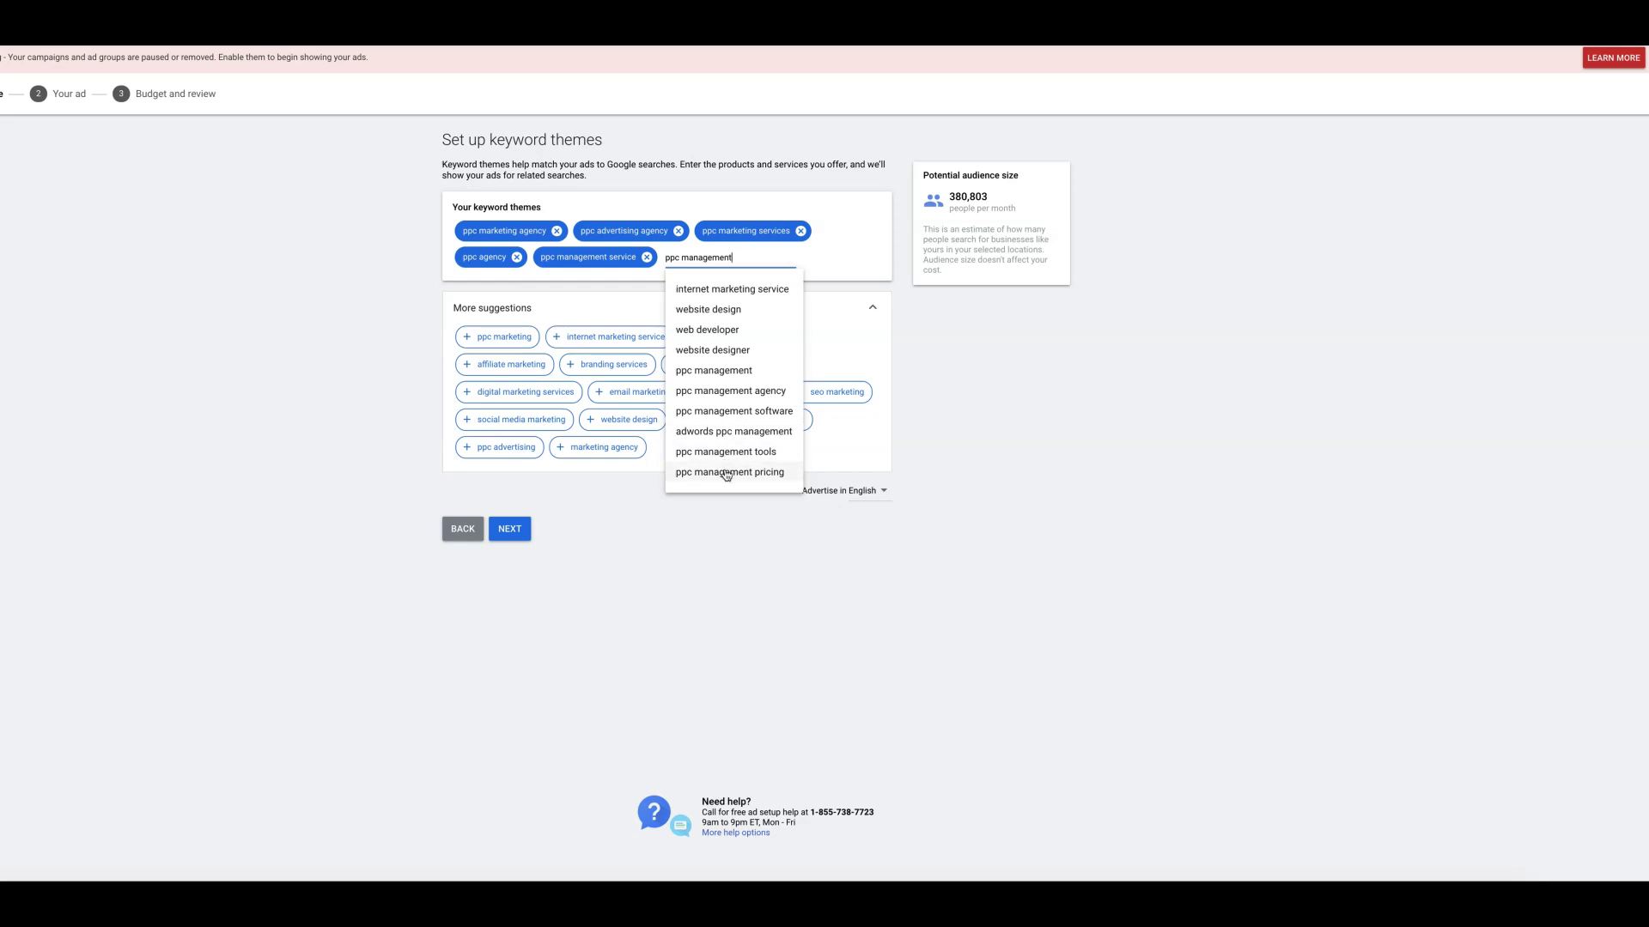
left_click(726, 473)
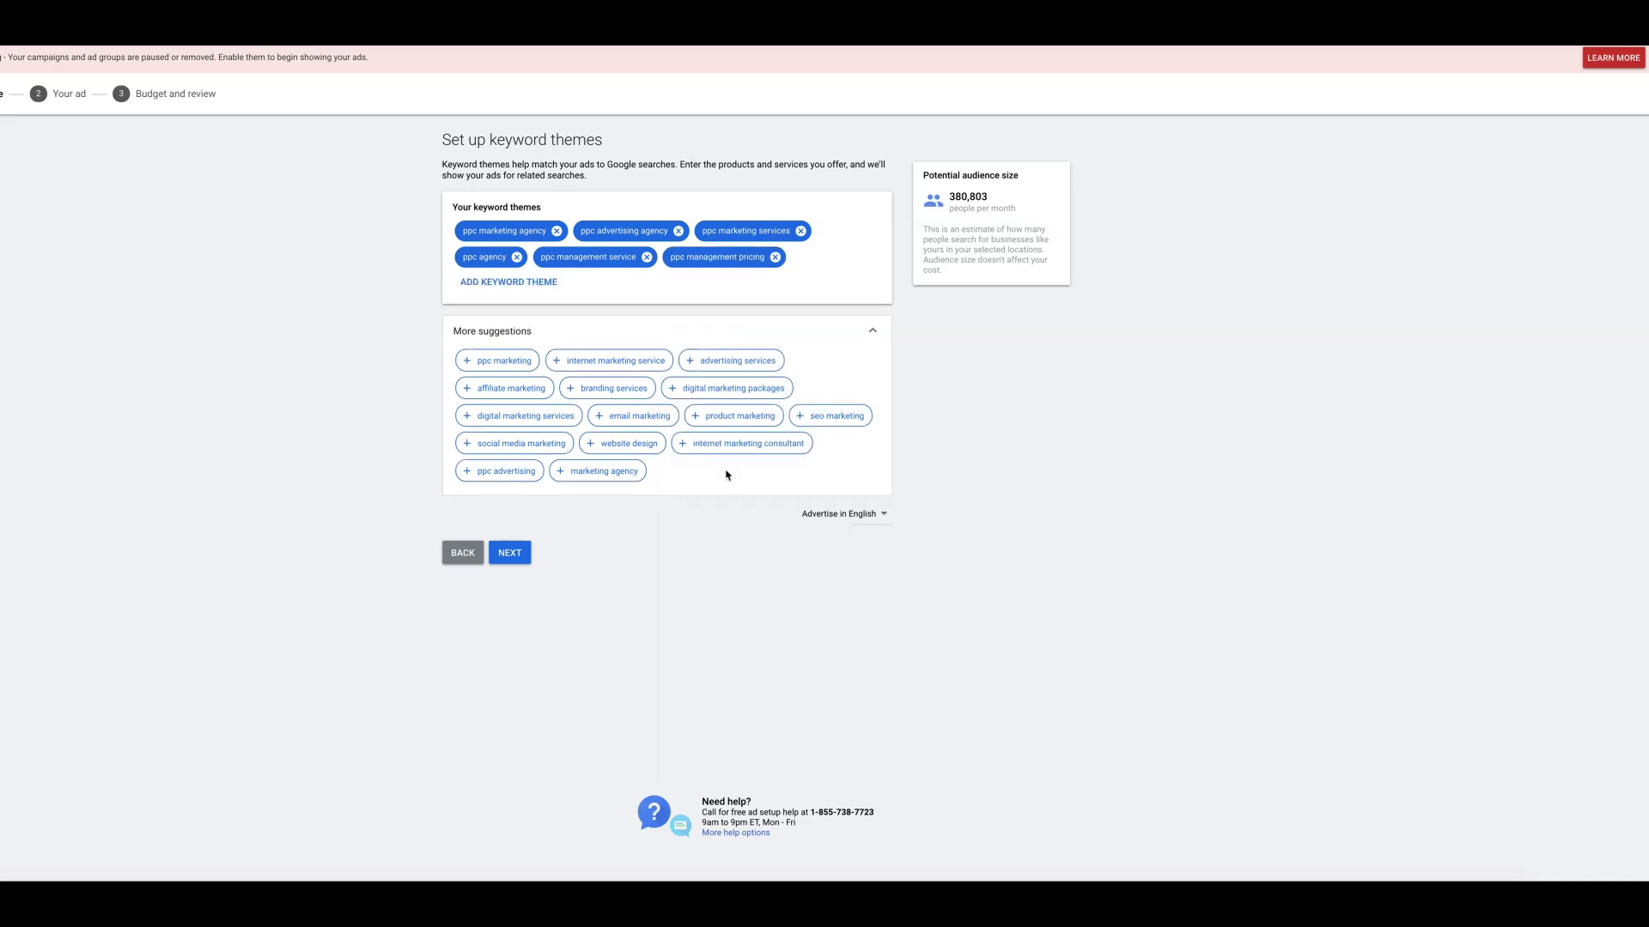
Add 'ppc marketing company' as a theme, replacing the misspelled 'ppc marketing comapny' entry.
left_click(532, 283)
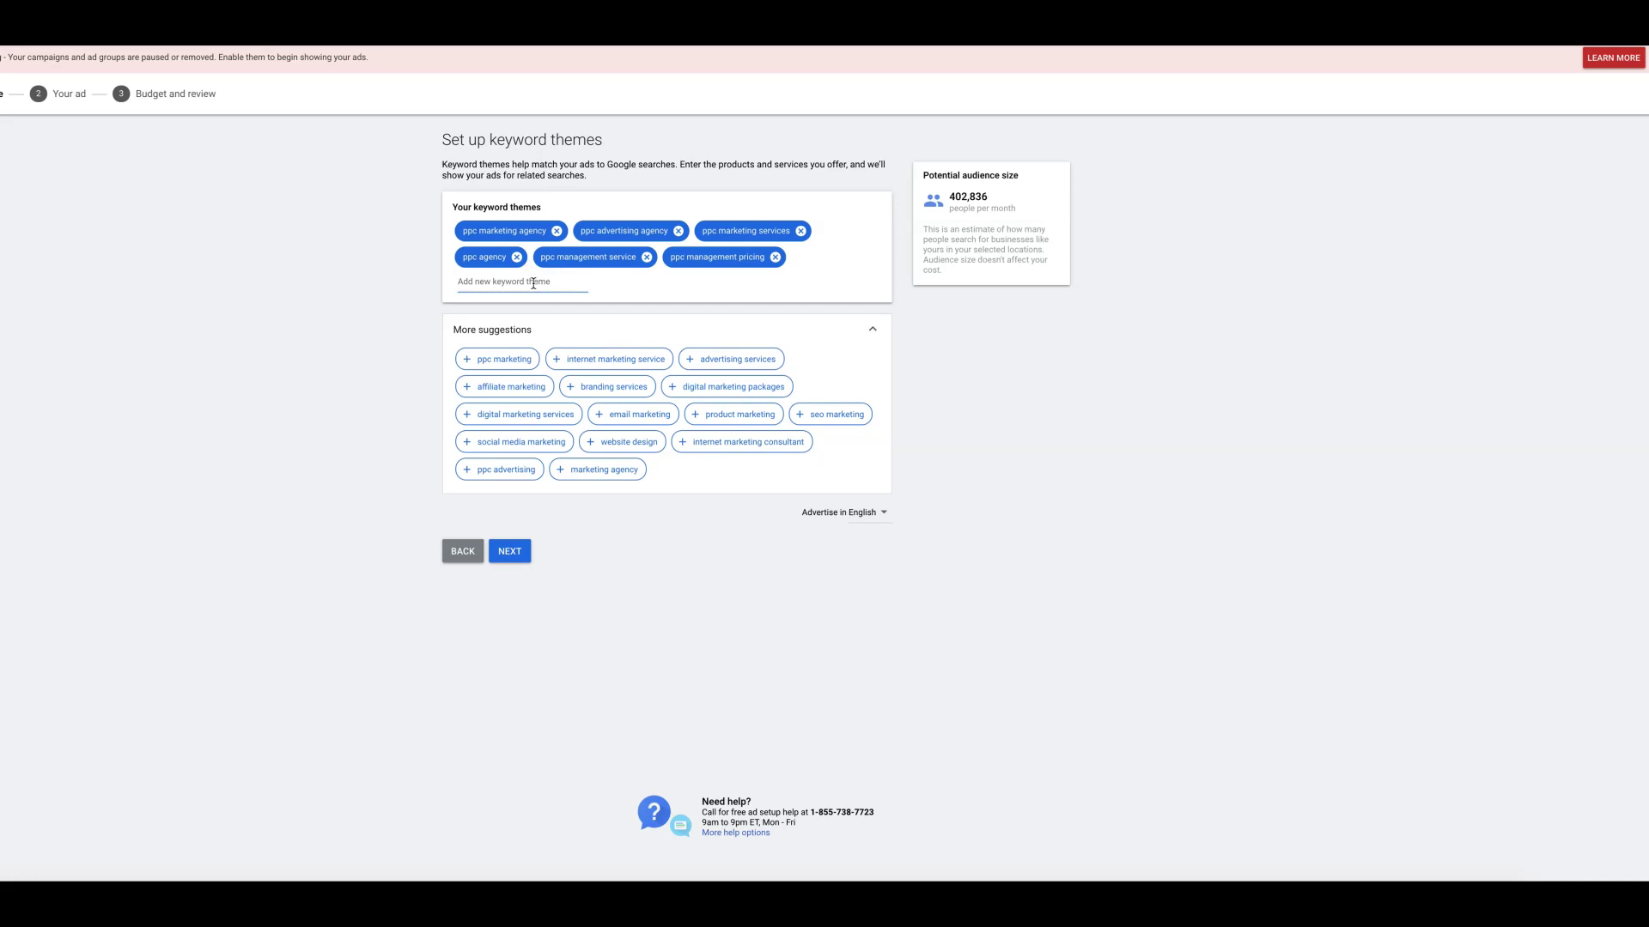
type("ppc marketing")
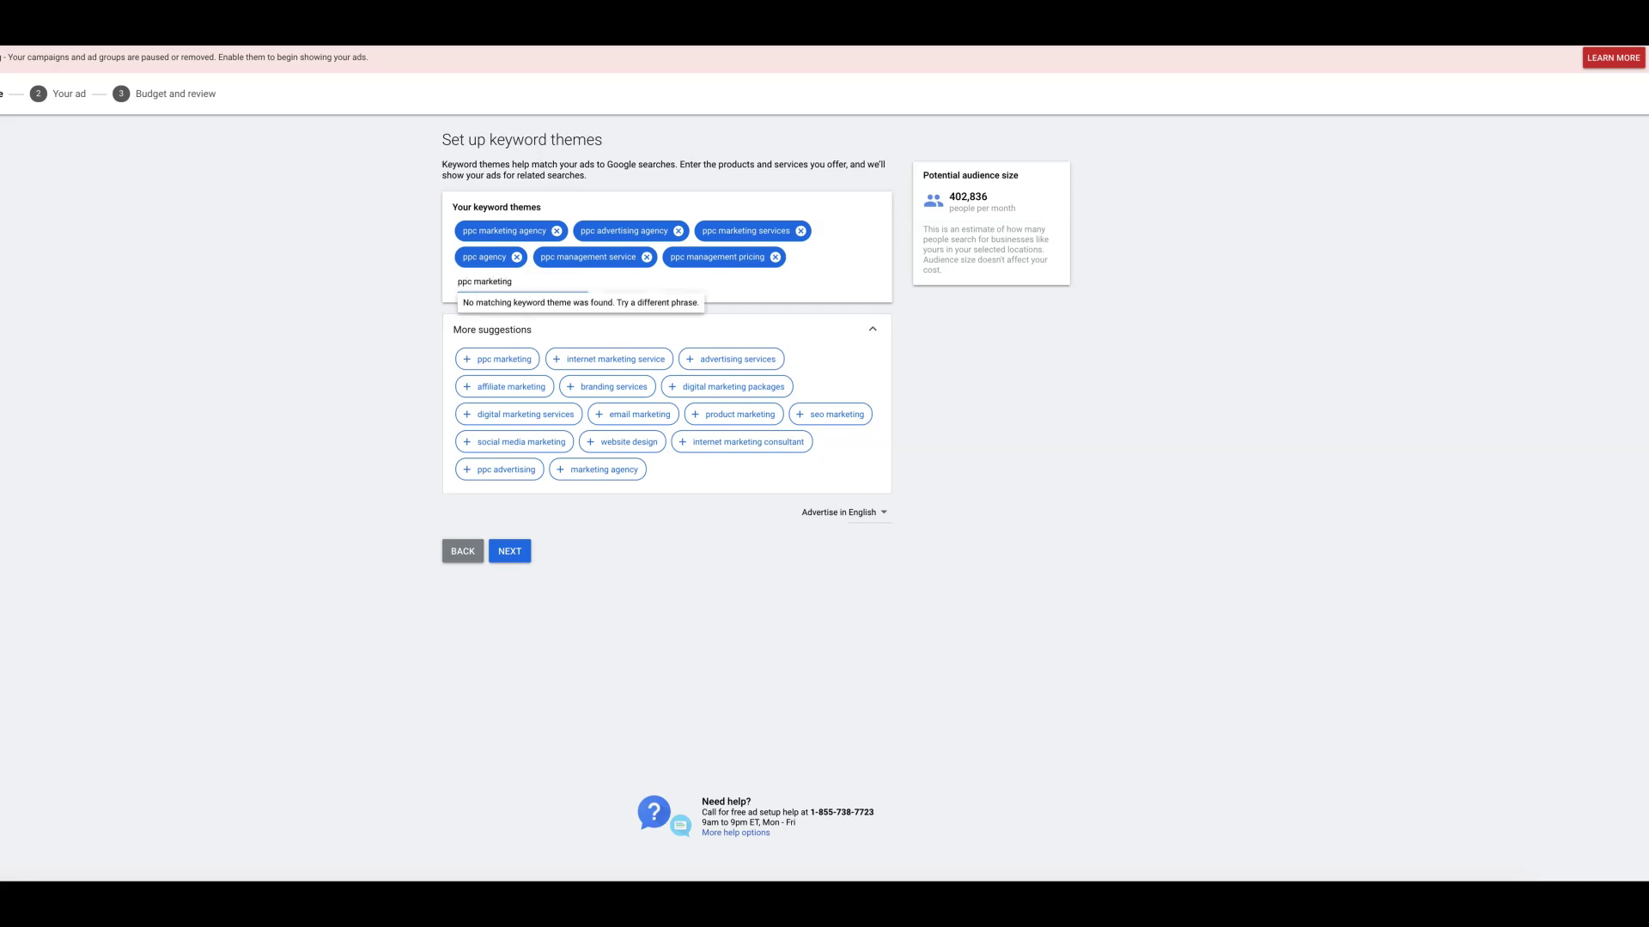
type(" comapny")
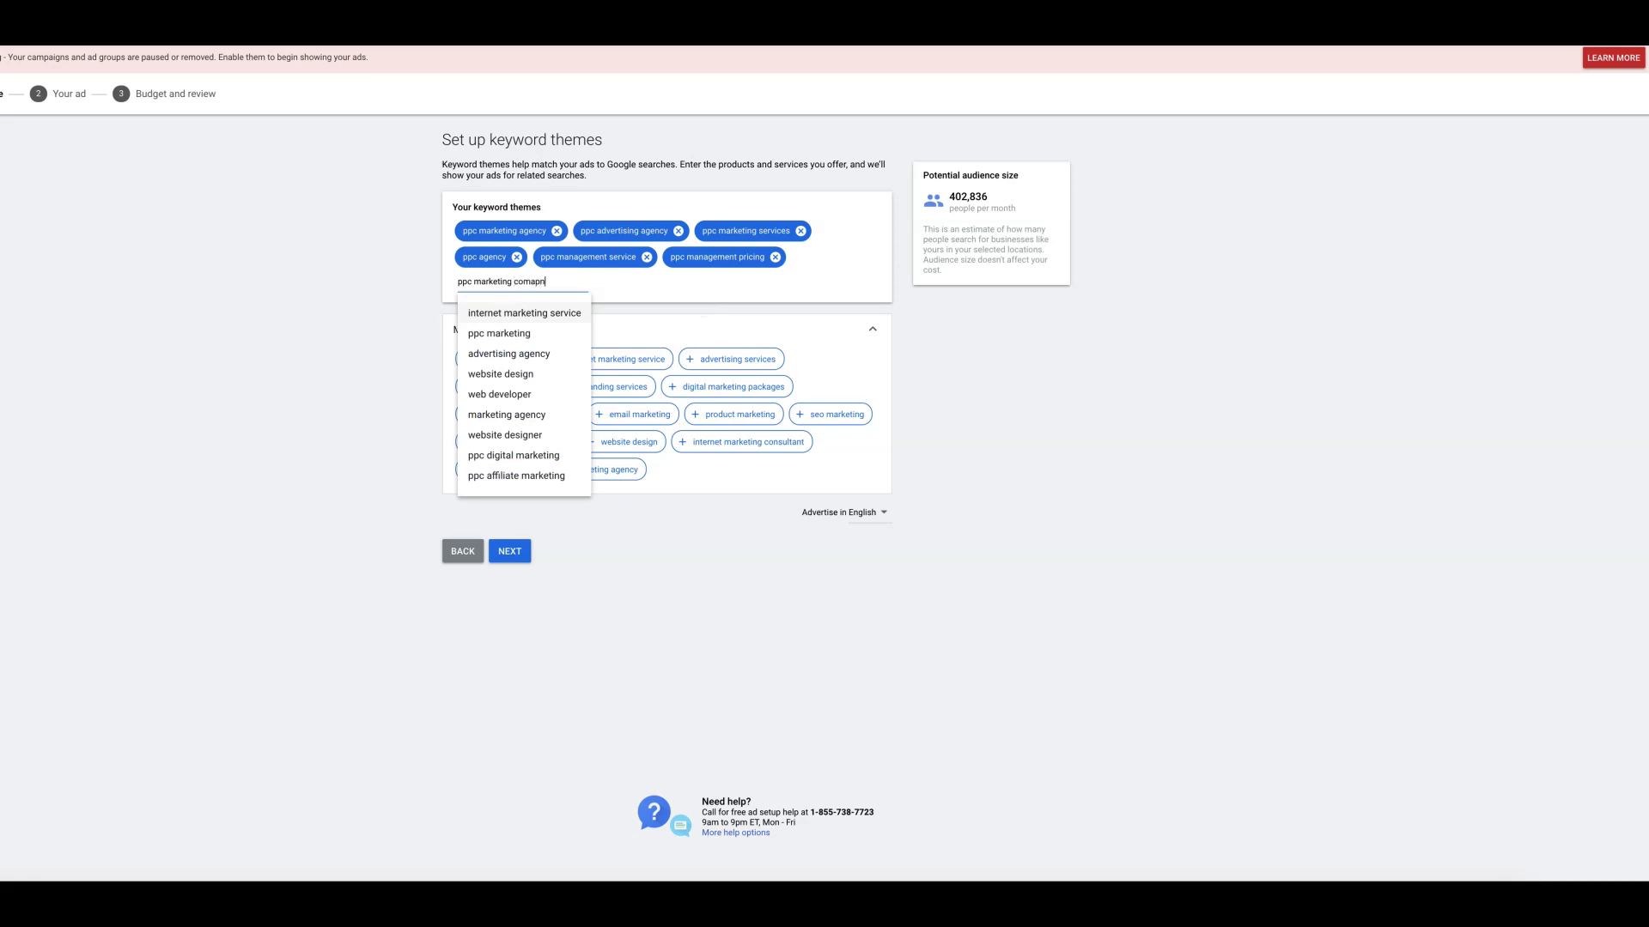
left_click(533, 312)
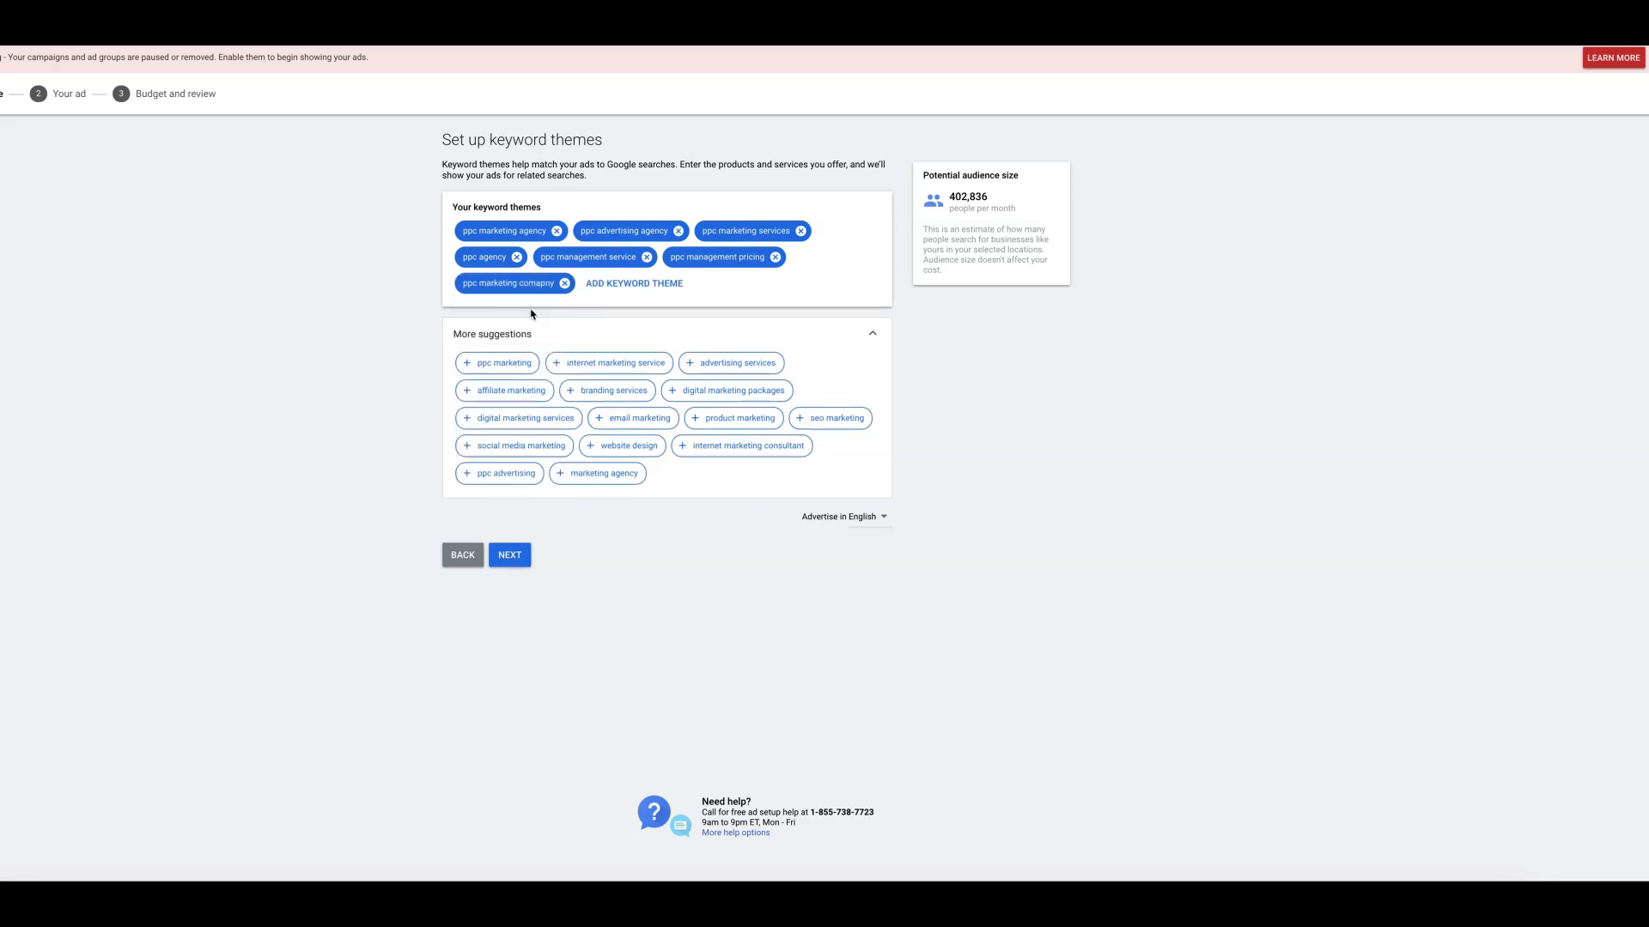
left_click(526, 283)
double_click(526, 283)
key("BackSpace")
key("ctrl+a")
key("BackSpace")
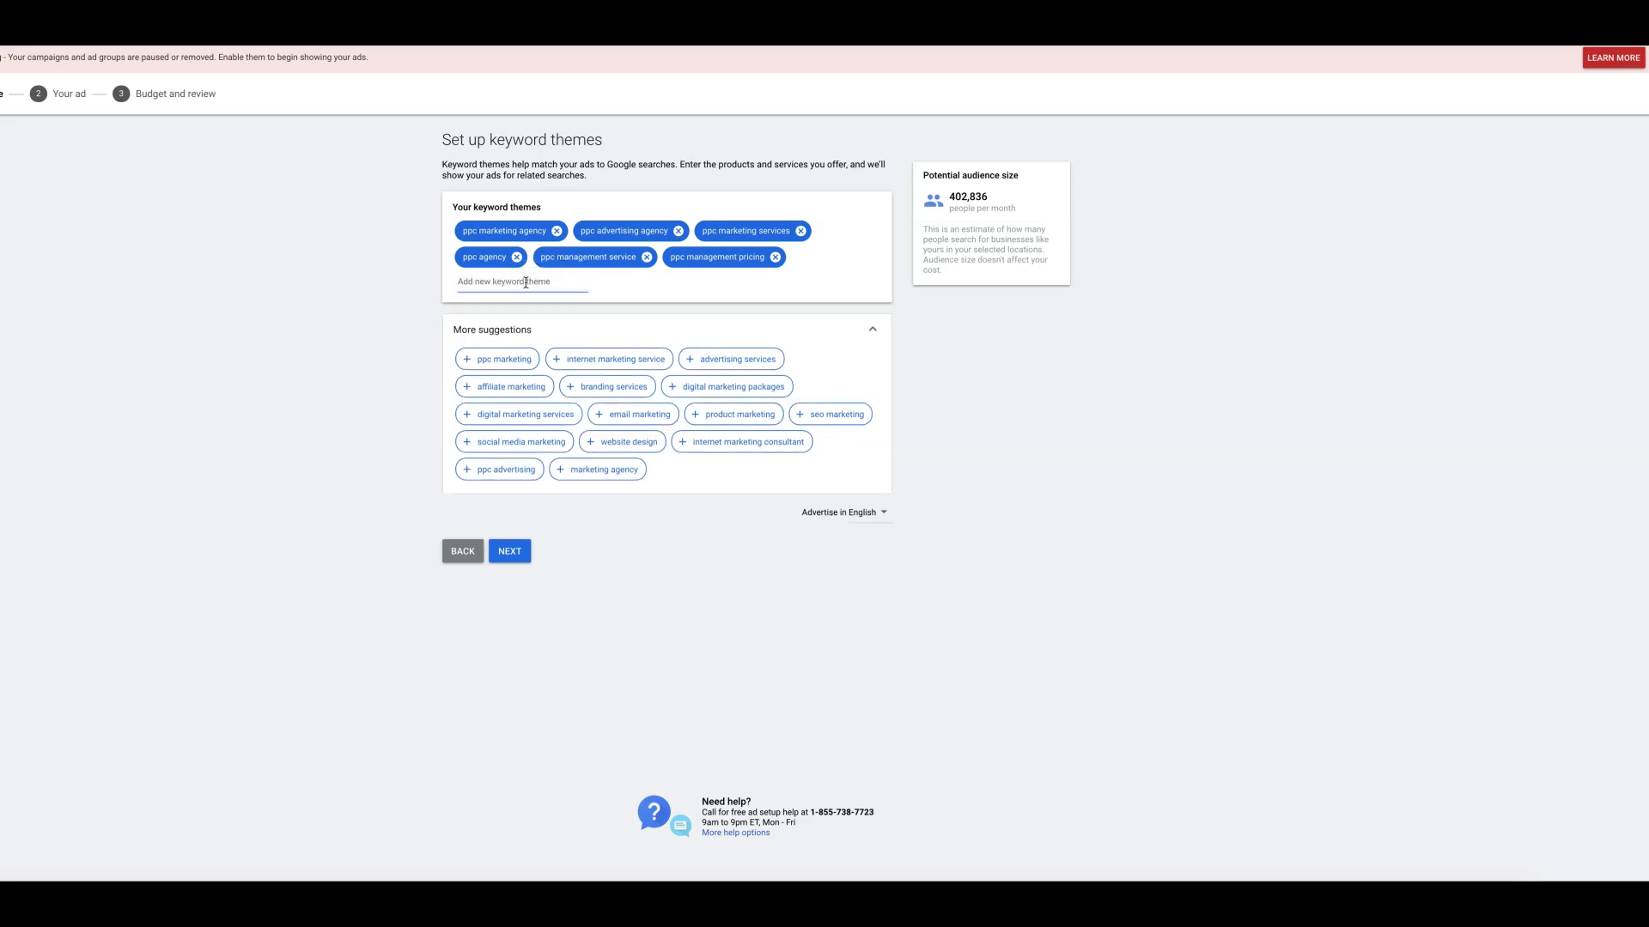
type("ppc market")
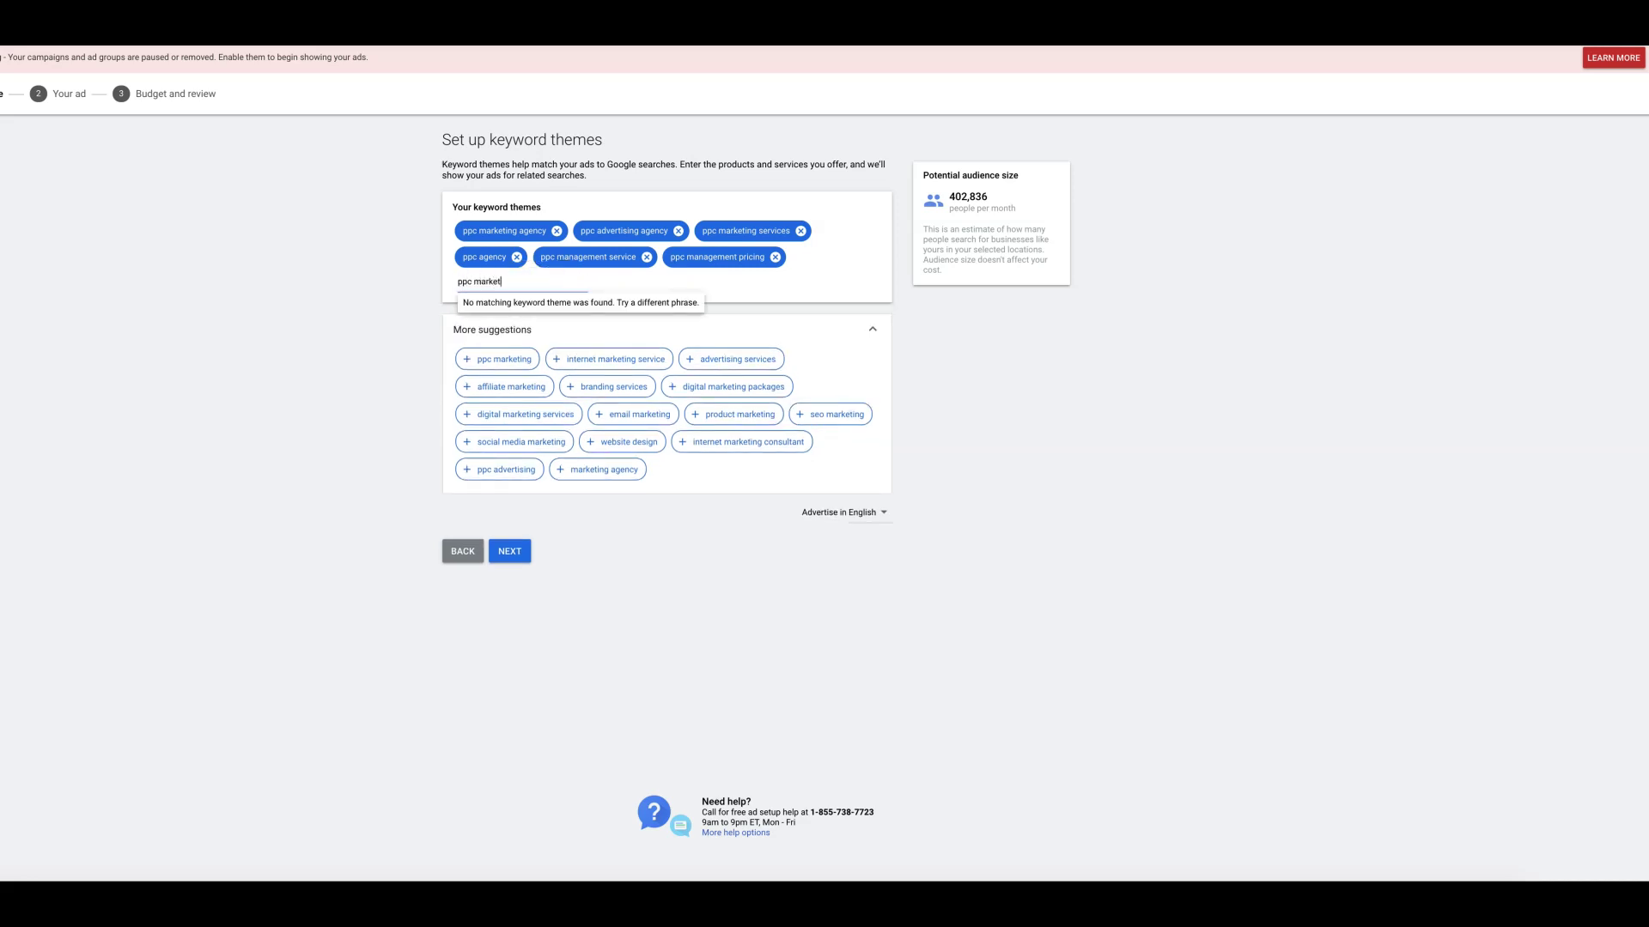
type("ing company")
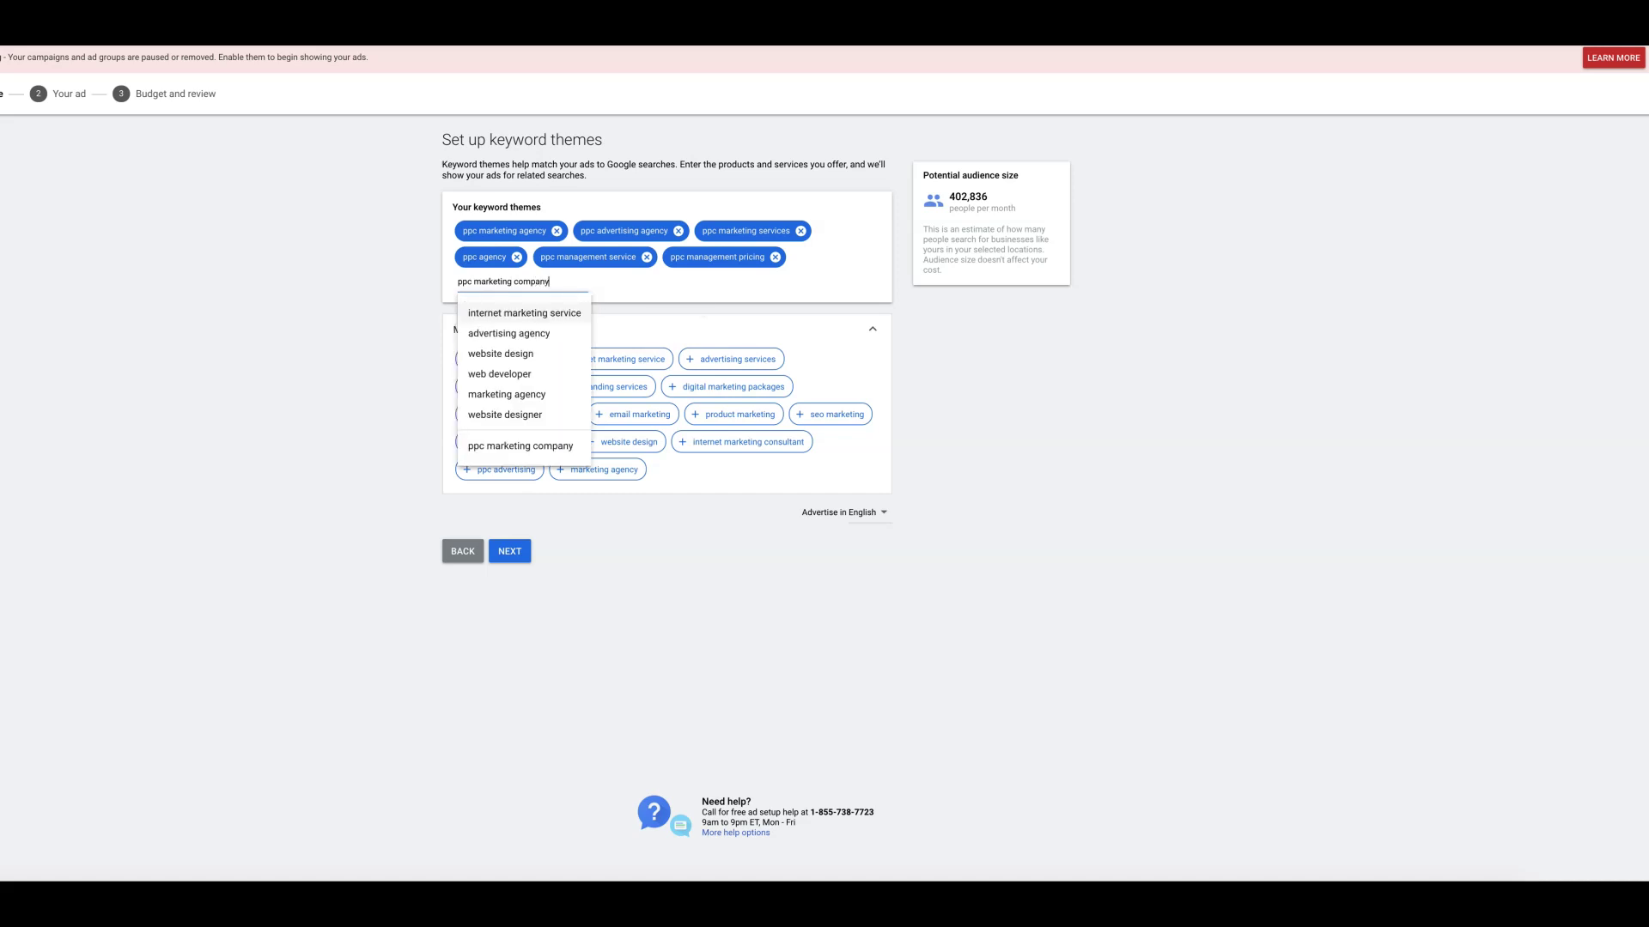
left_click(519, 446)
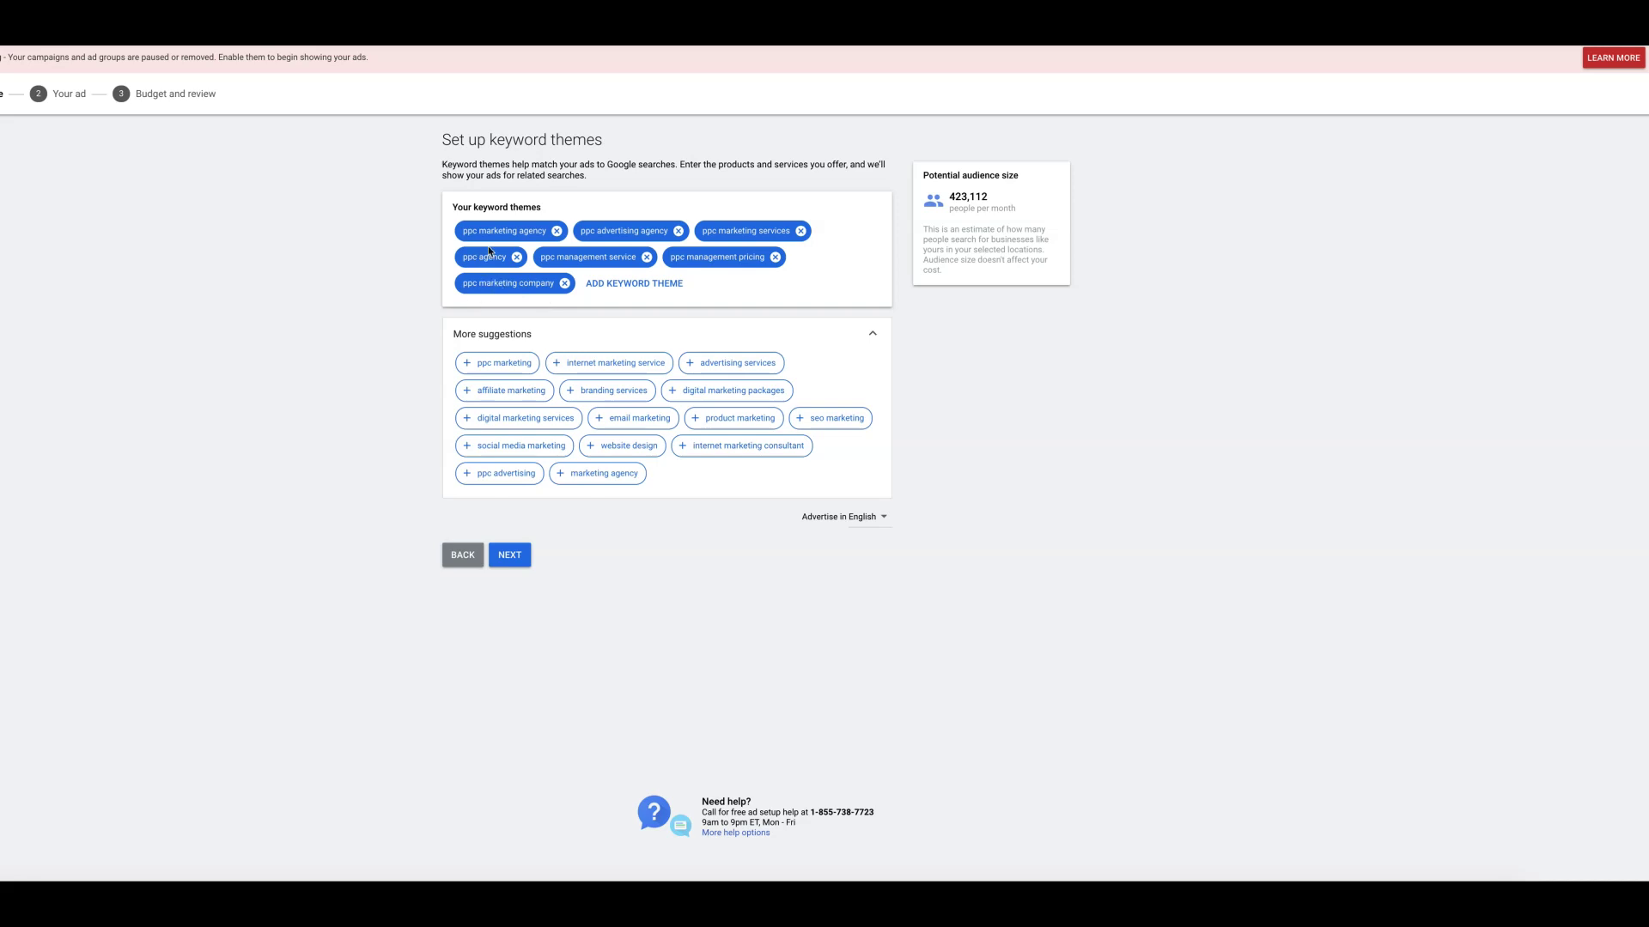
Set the ad headlines to 'Need a New PPC Agency?', 'USA Based Team' and 'Google Premier Partner Agency'.
left_click(512, 557)
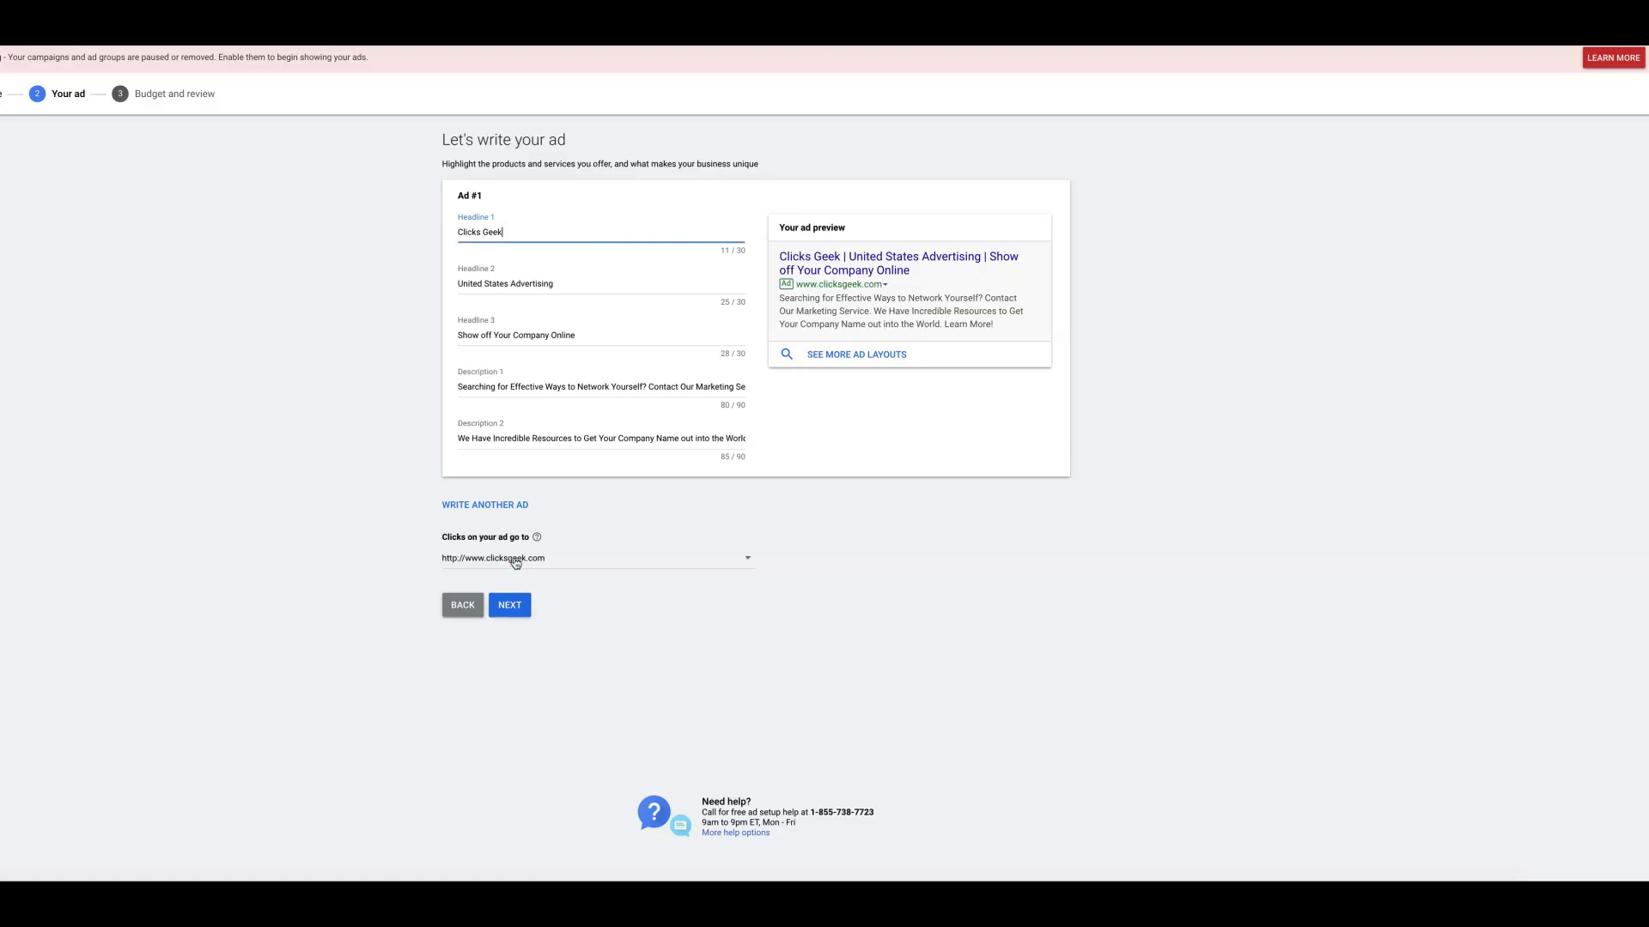
triple_click(479, 236)
type("Need")
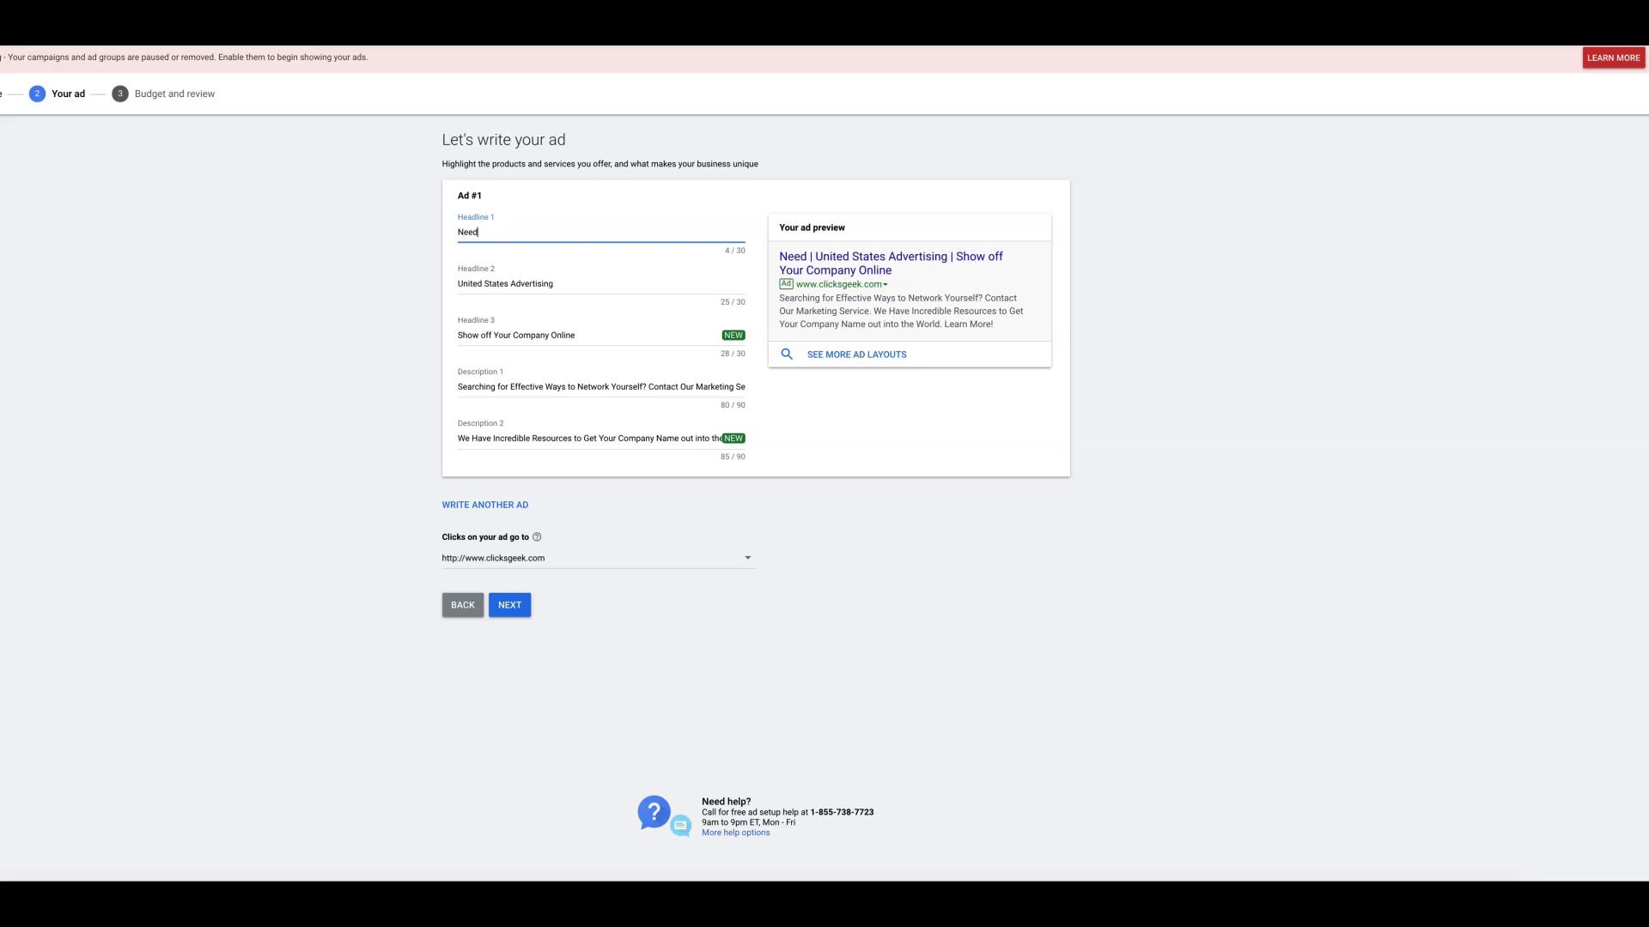
type(" a")
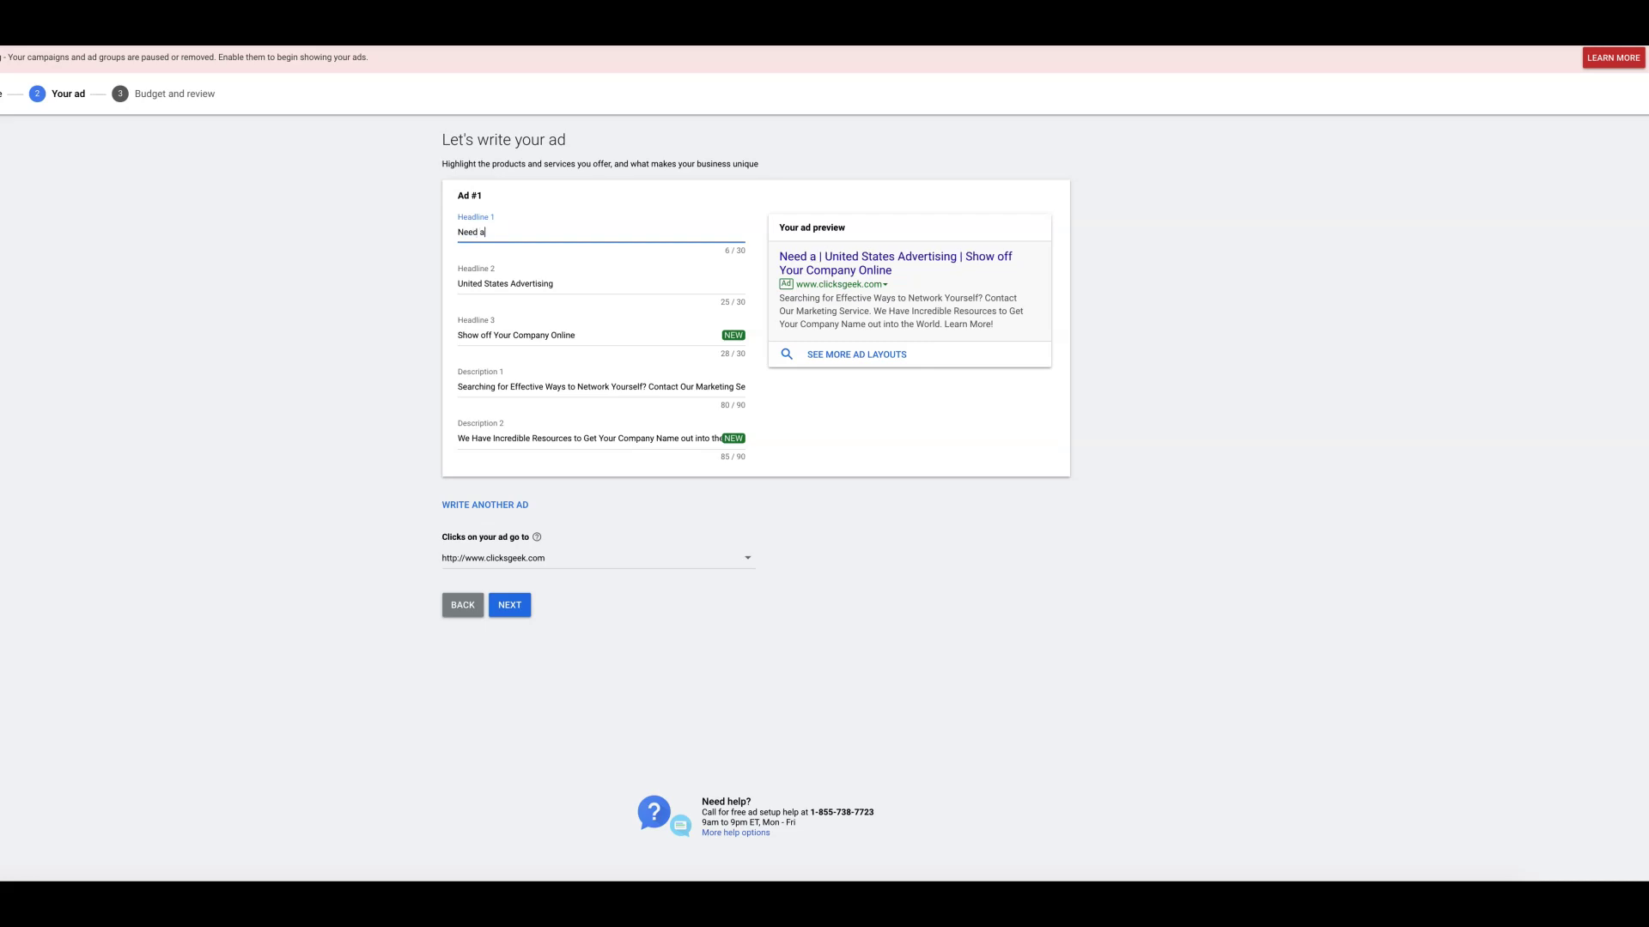
type(" New")
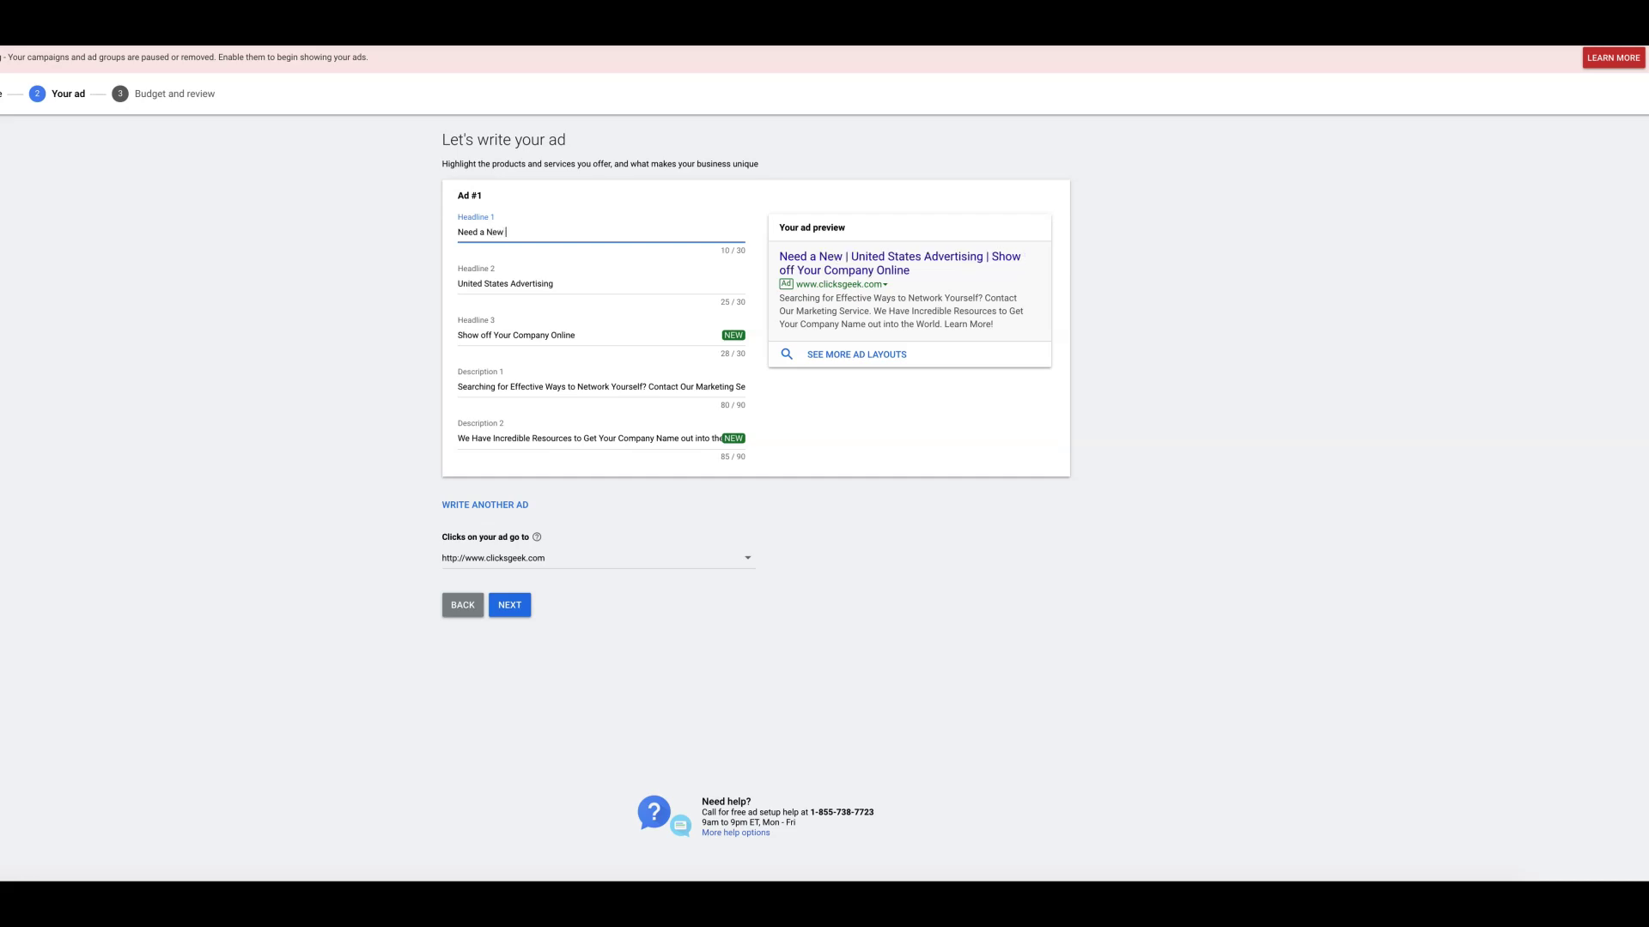
type(" PPC Agency?")
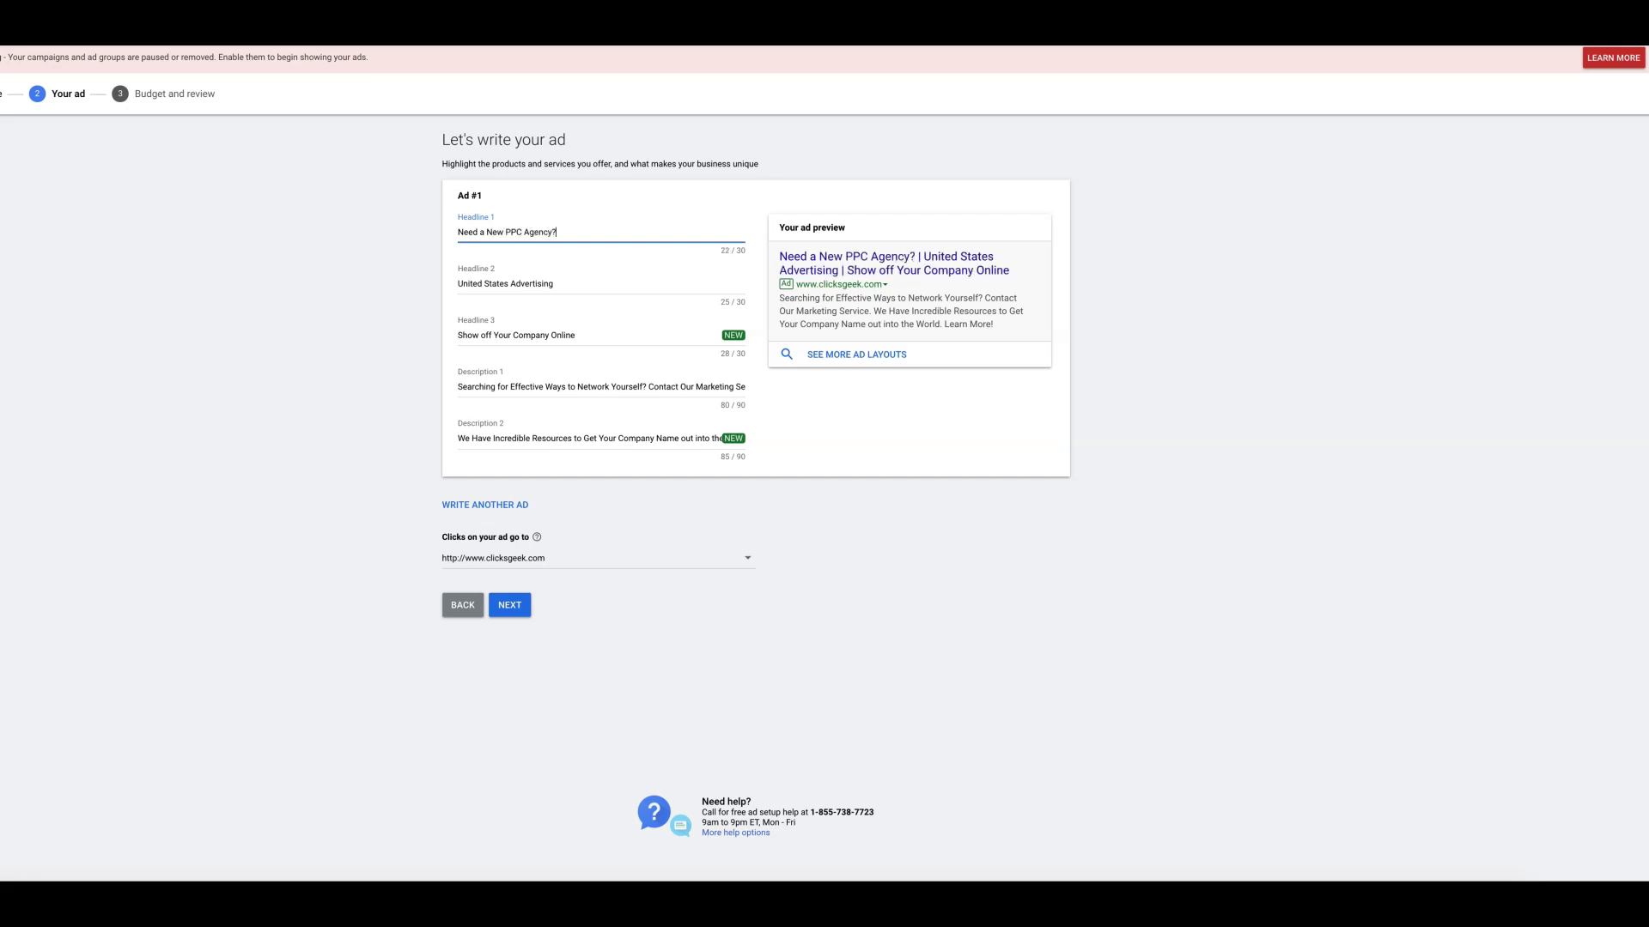
triple_click(491, 282)
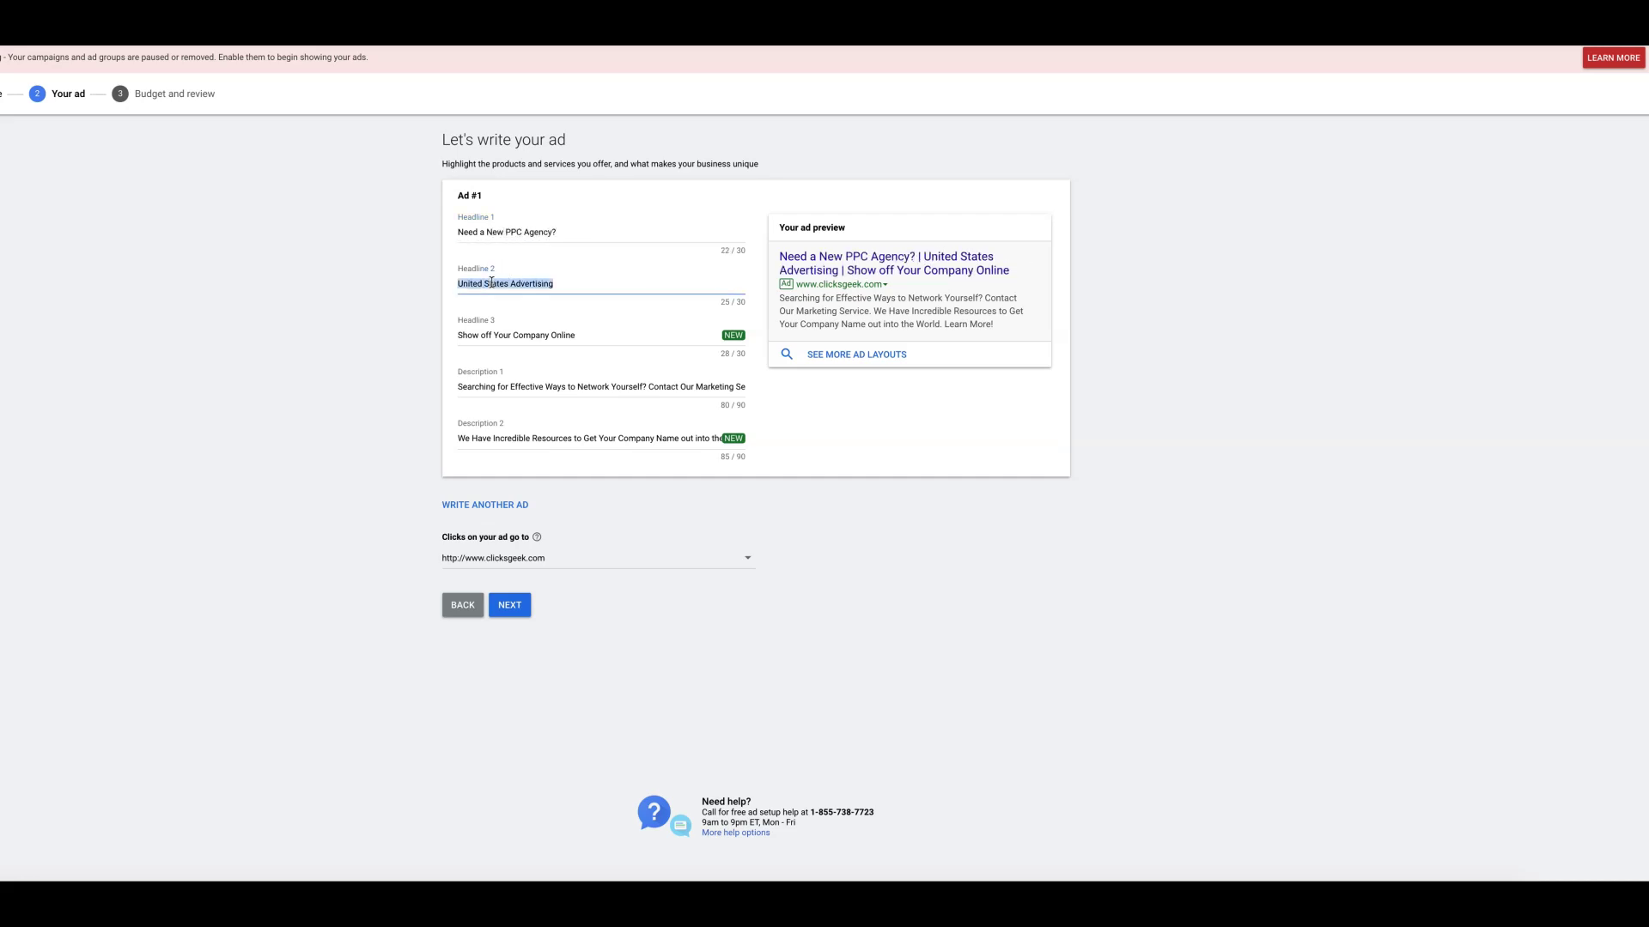
type("USA B")
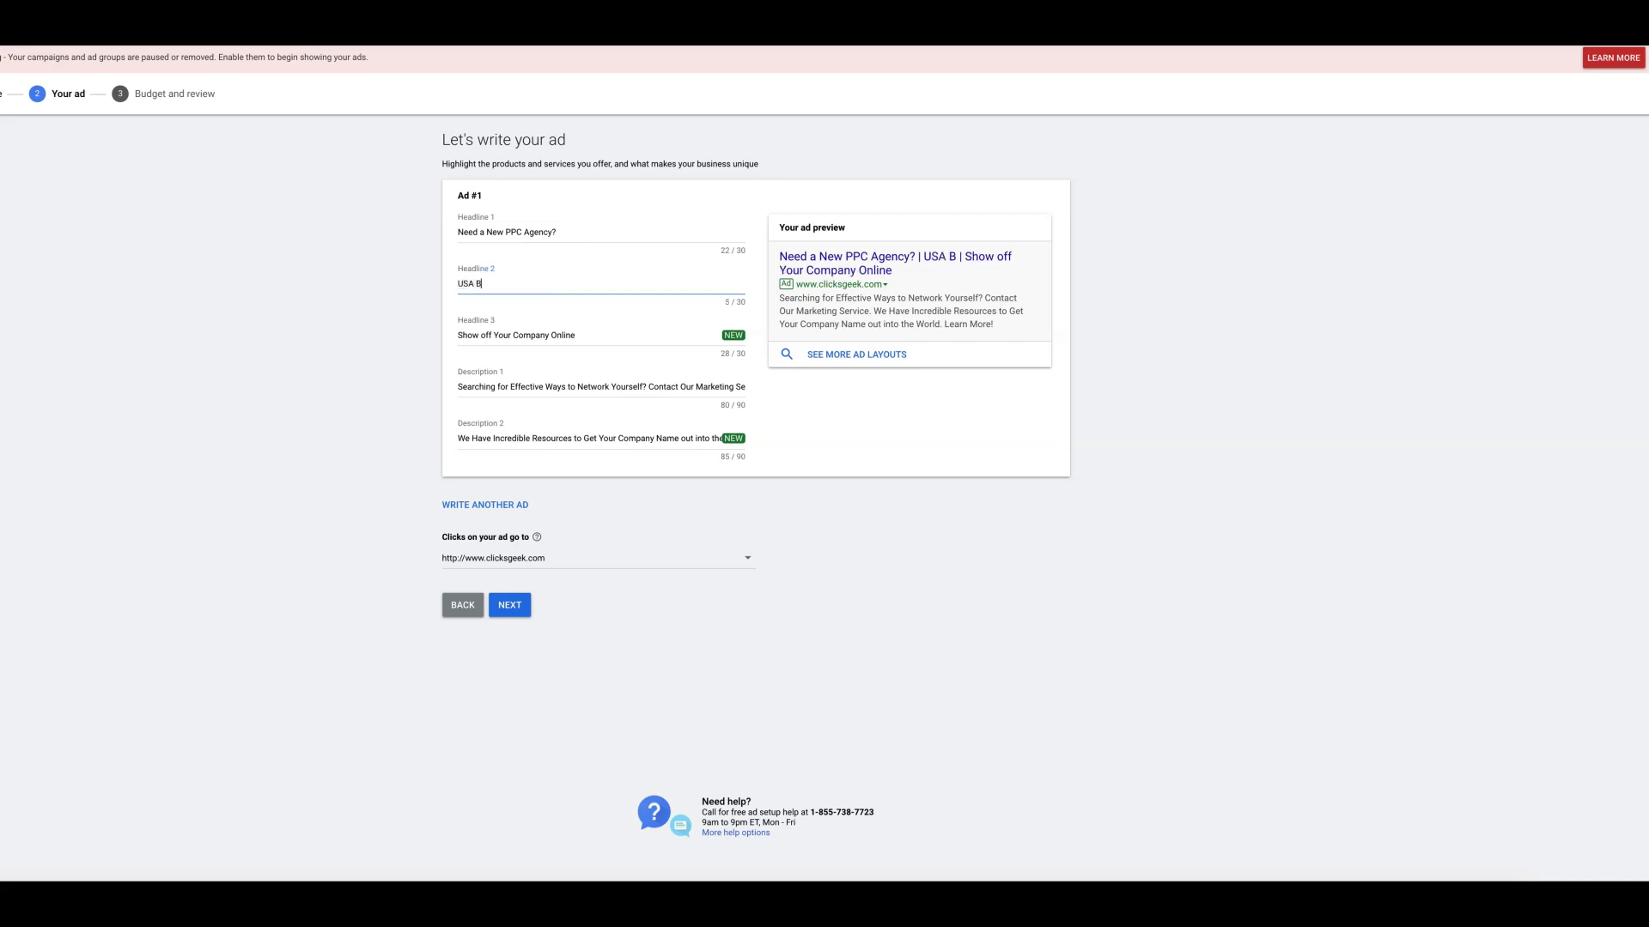
type("ased Team")
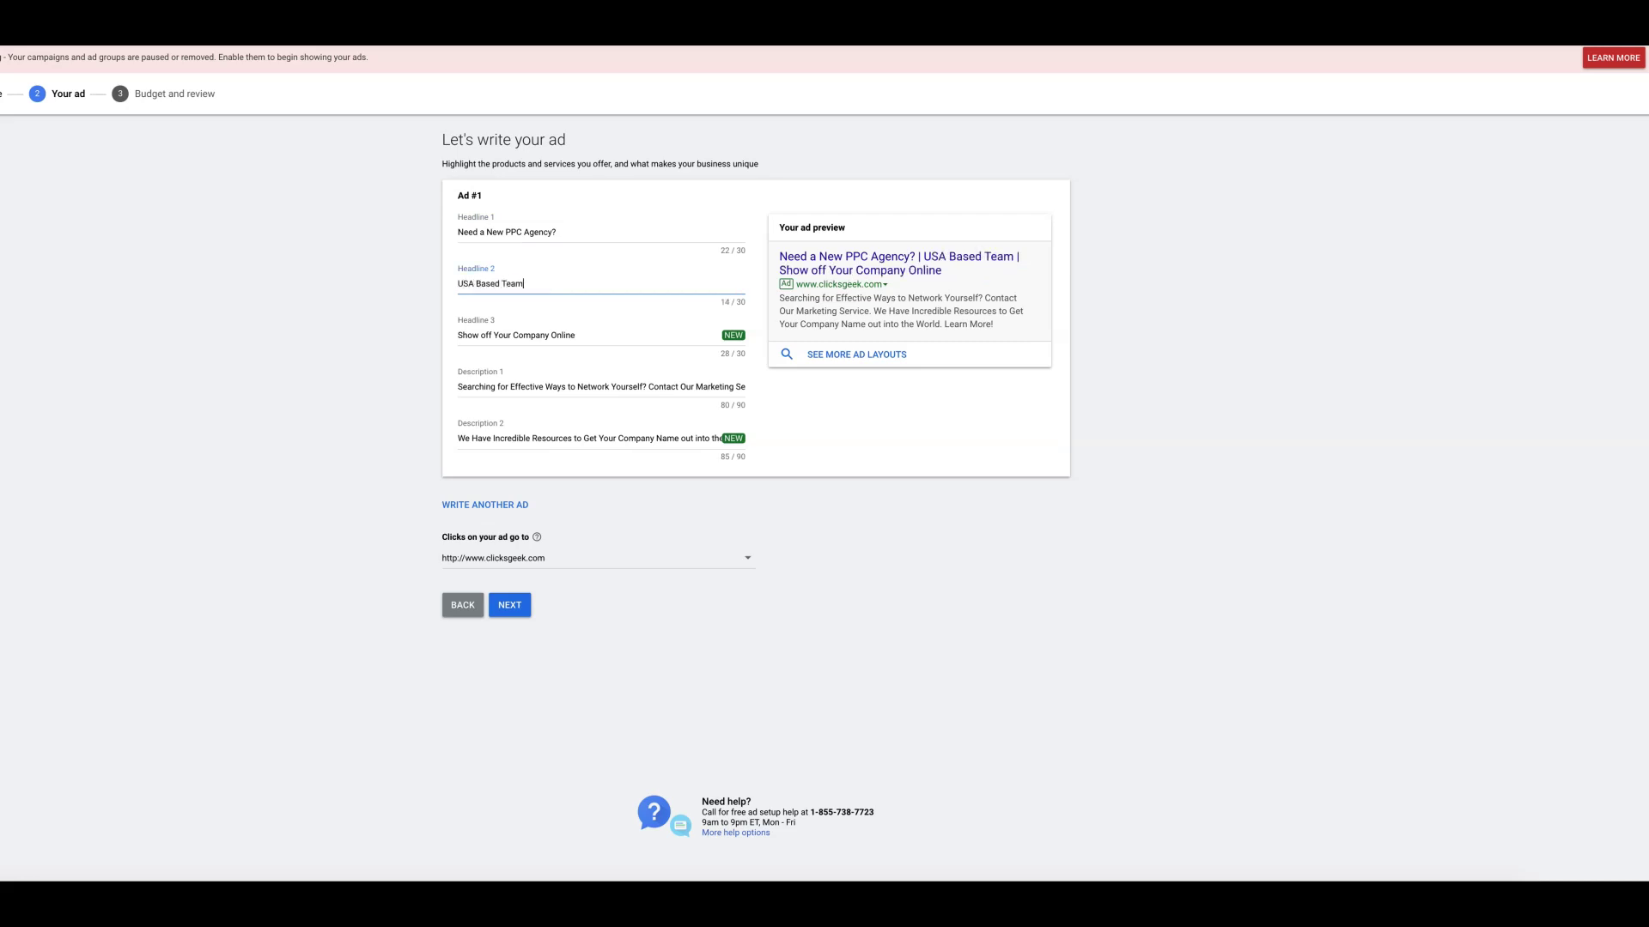
triple_click(512, 330)
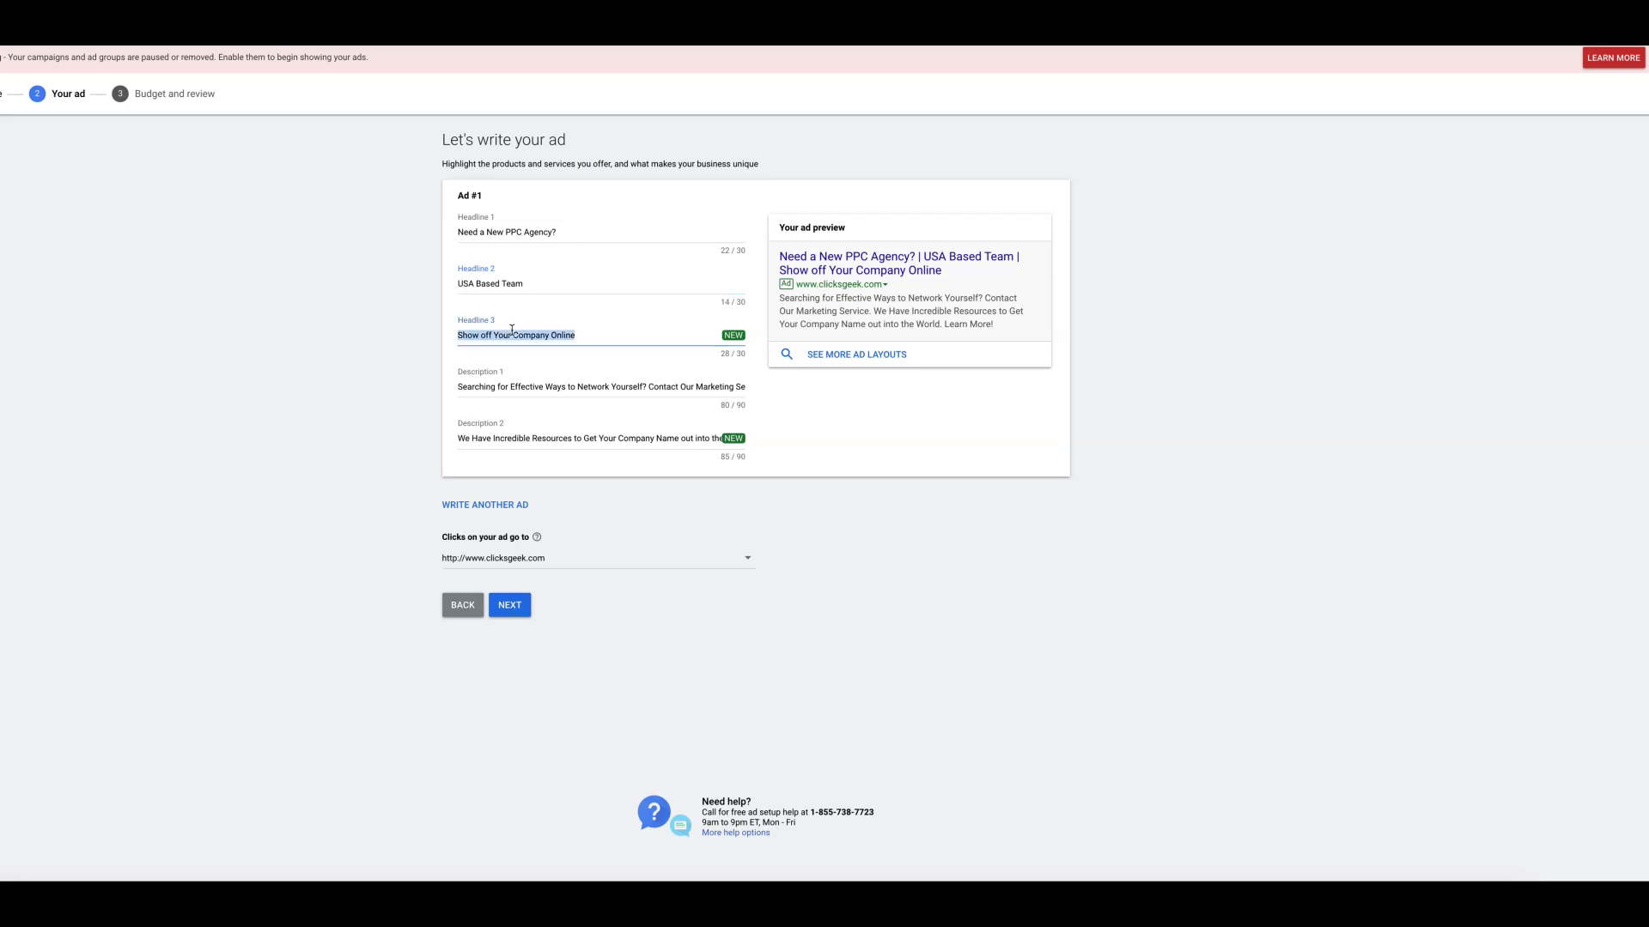
type("Google Pr")
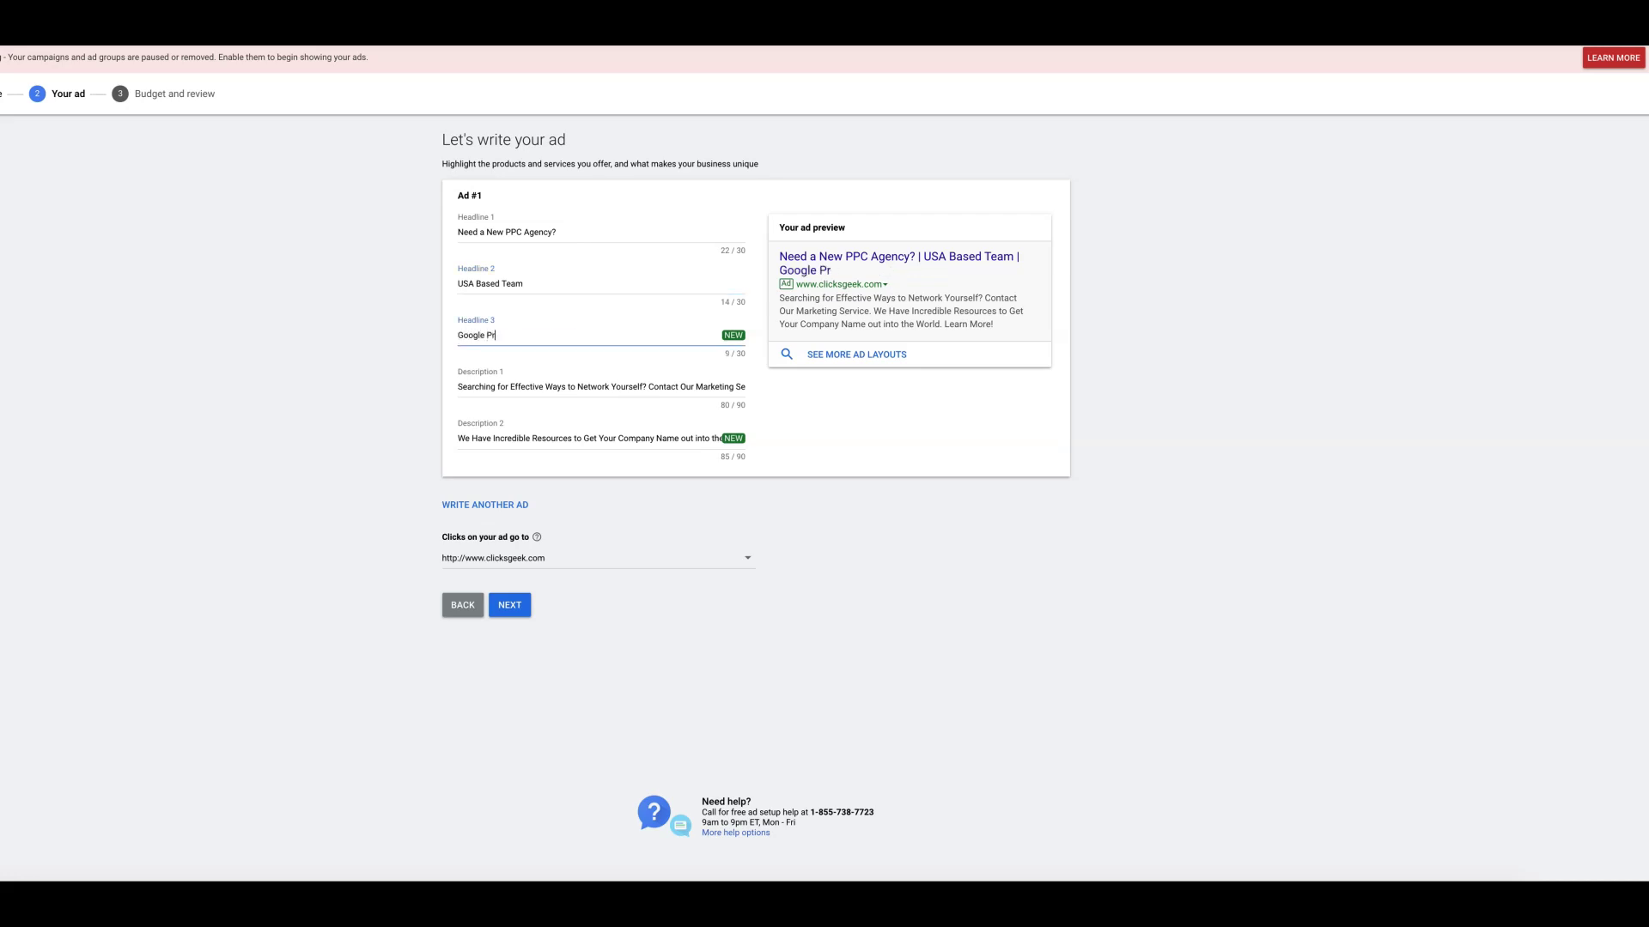
type("emier Partner Agency")
Clear the existing text from both ad descriptions.
triple_click(557, 388)
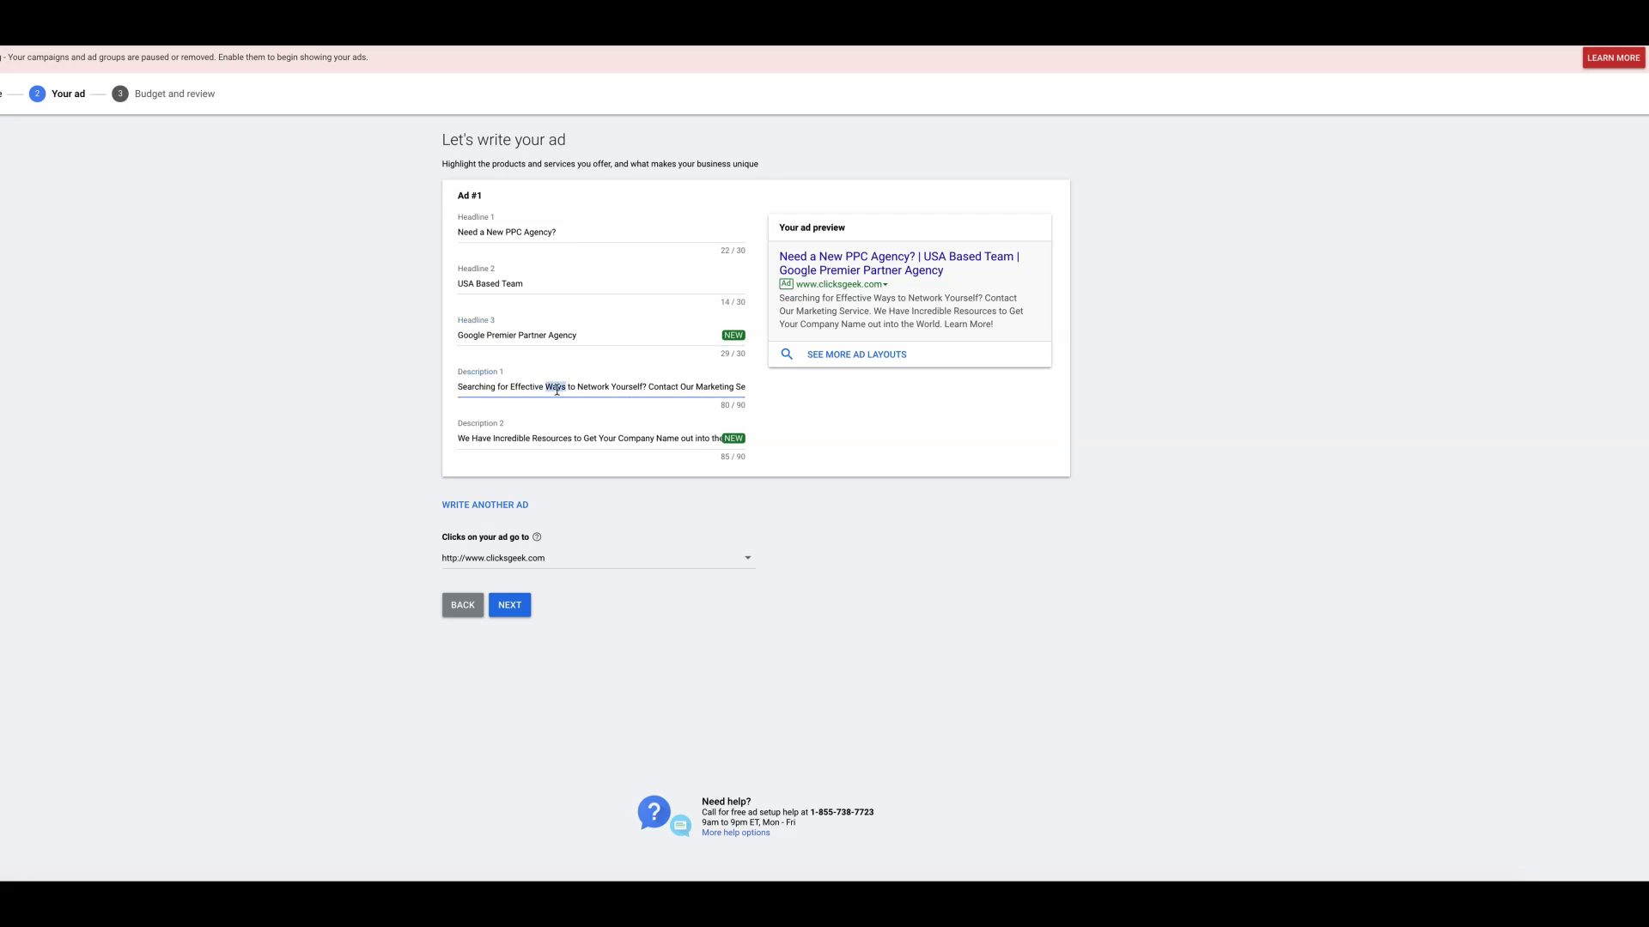
key("BackSpace")
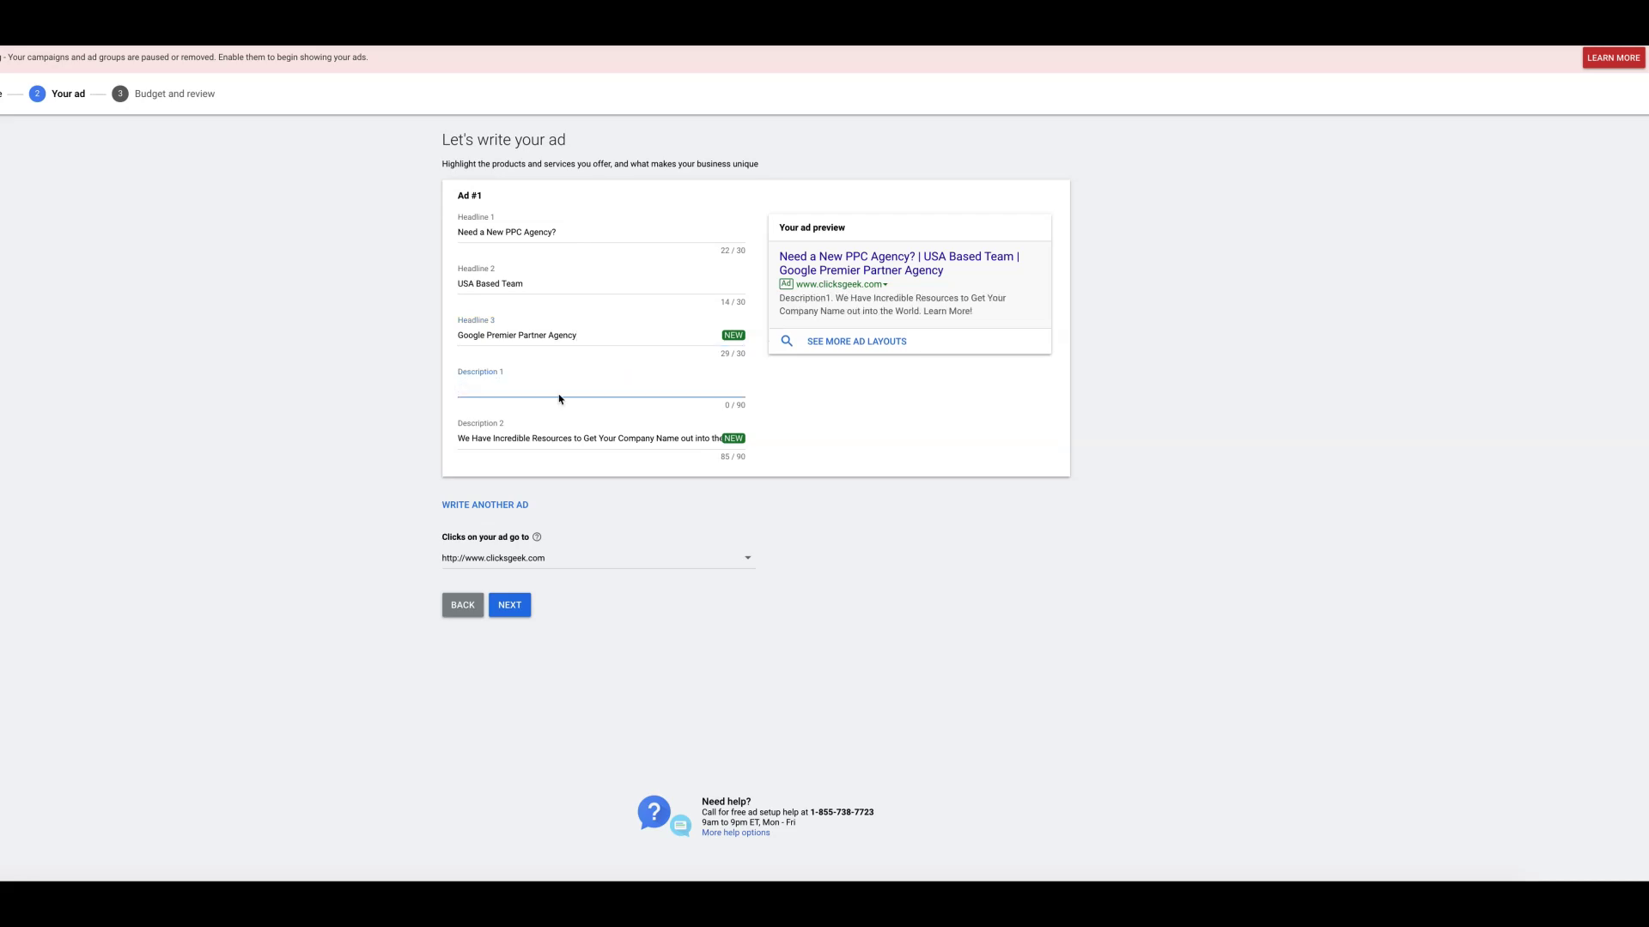
left_click(546, 438)
triple_click(546, 437)
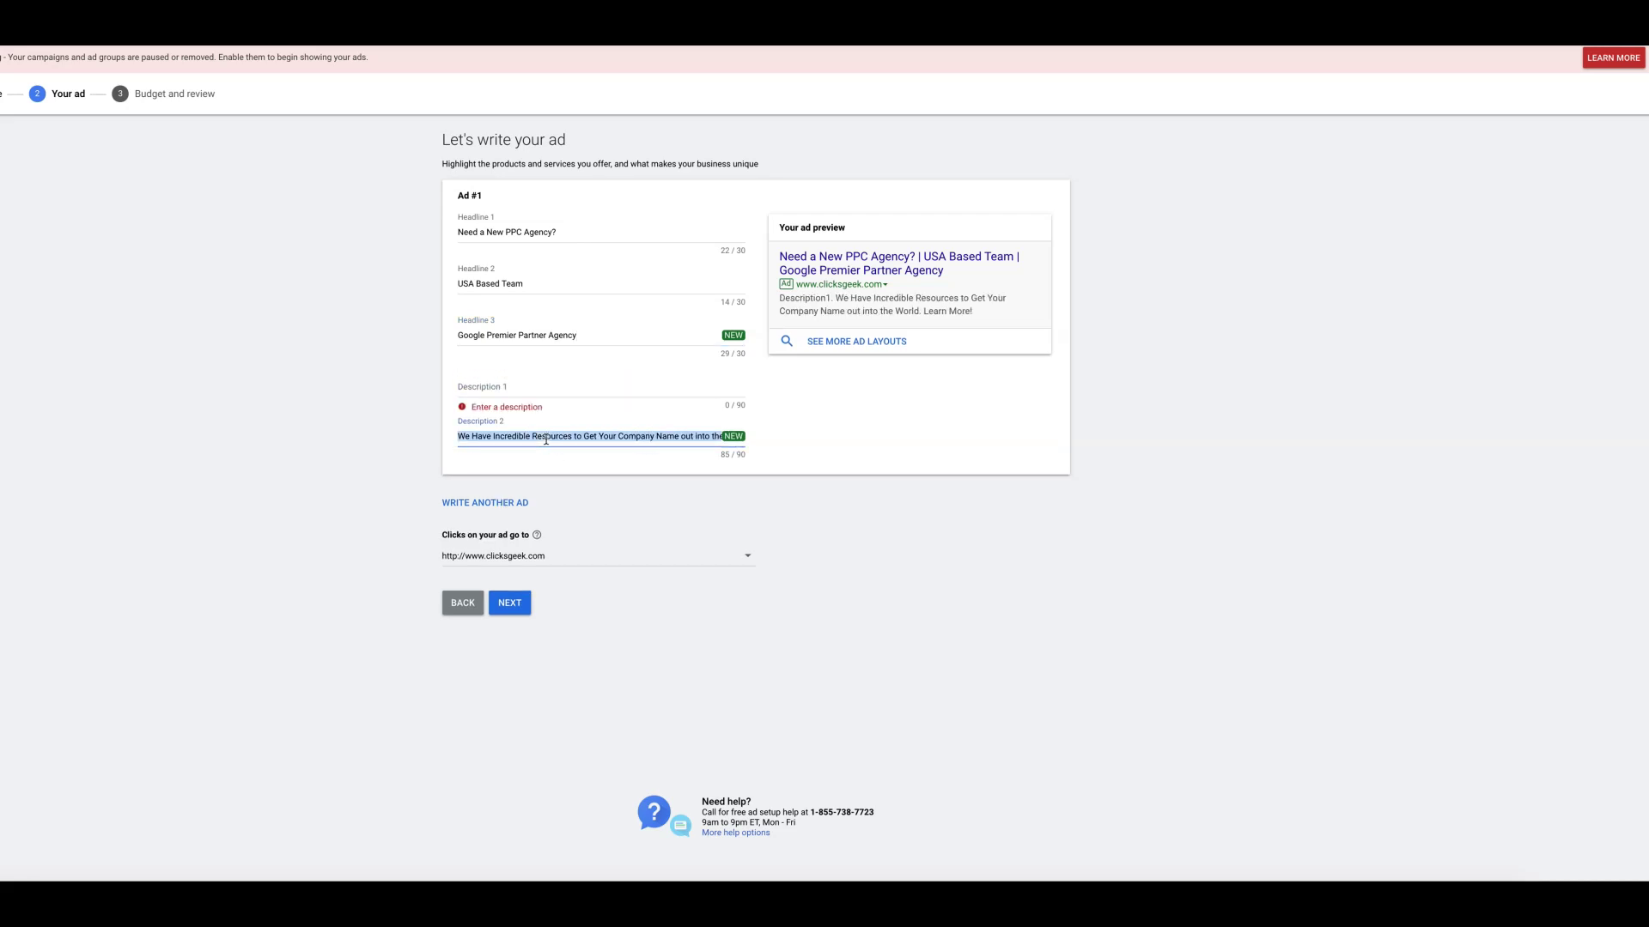
key("BackSpace")
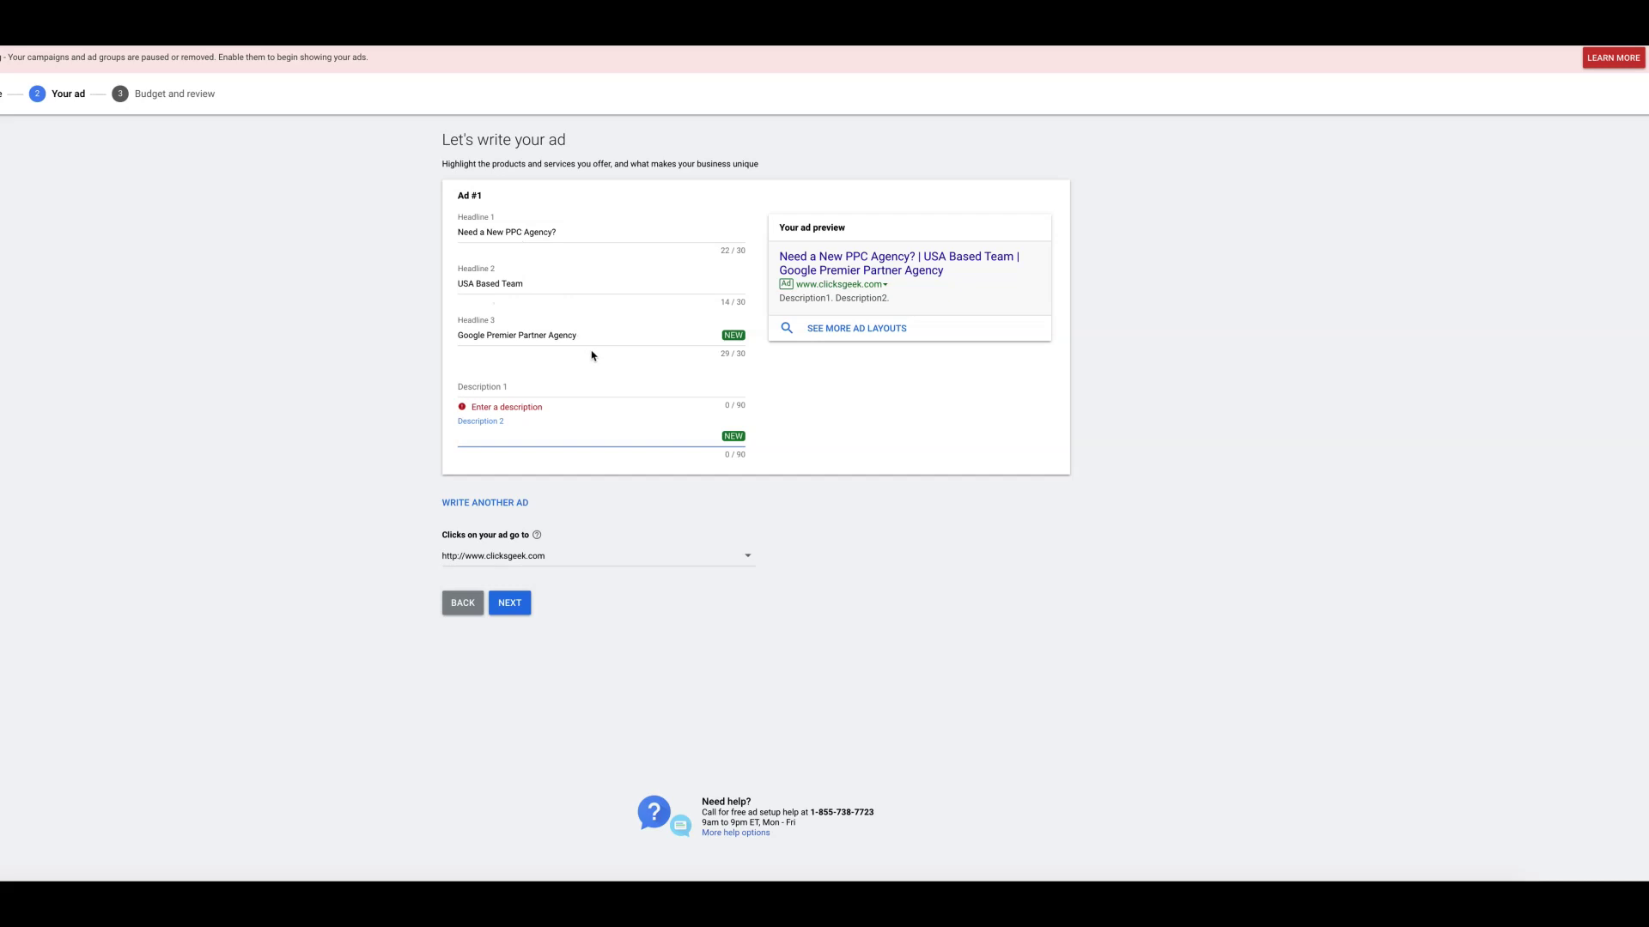
Write Description 1 as 'Call us today for over the phone pricing' in lowercase style.
left_click(498, 386)
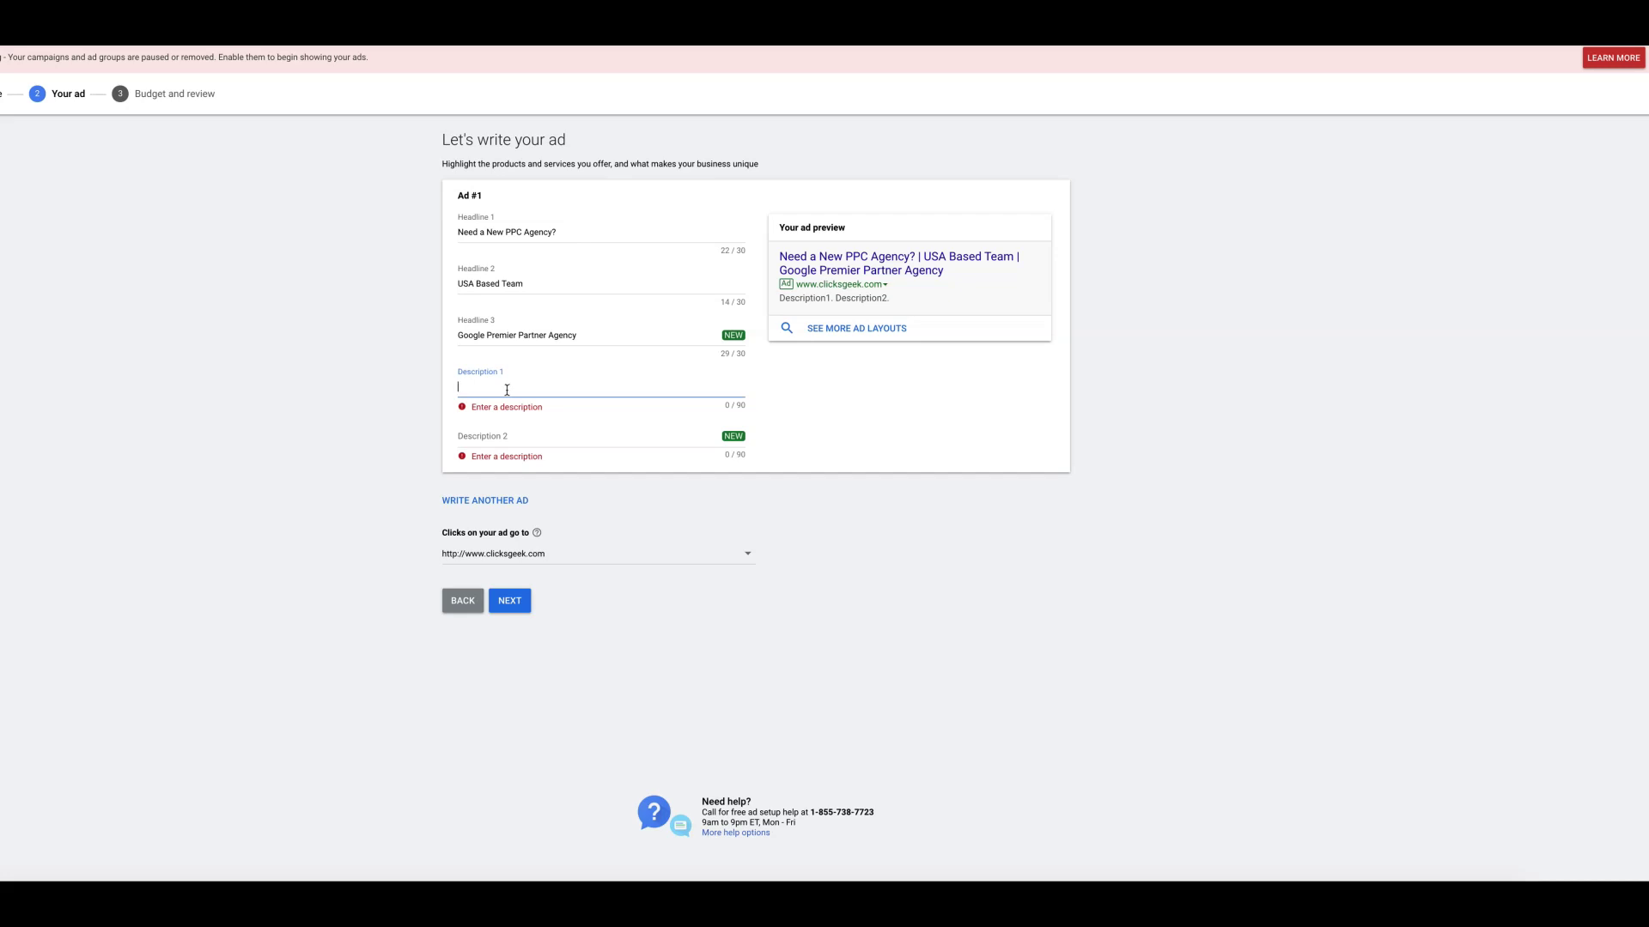
type("Cal")
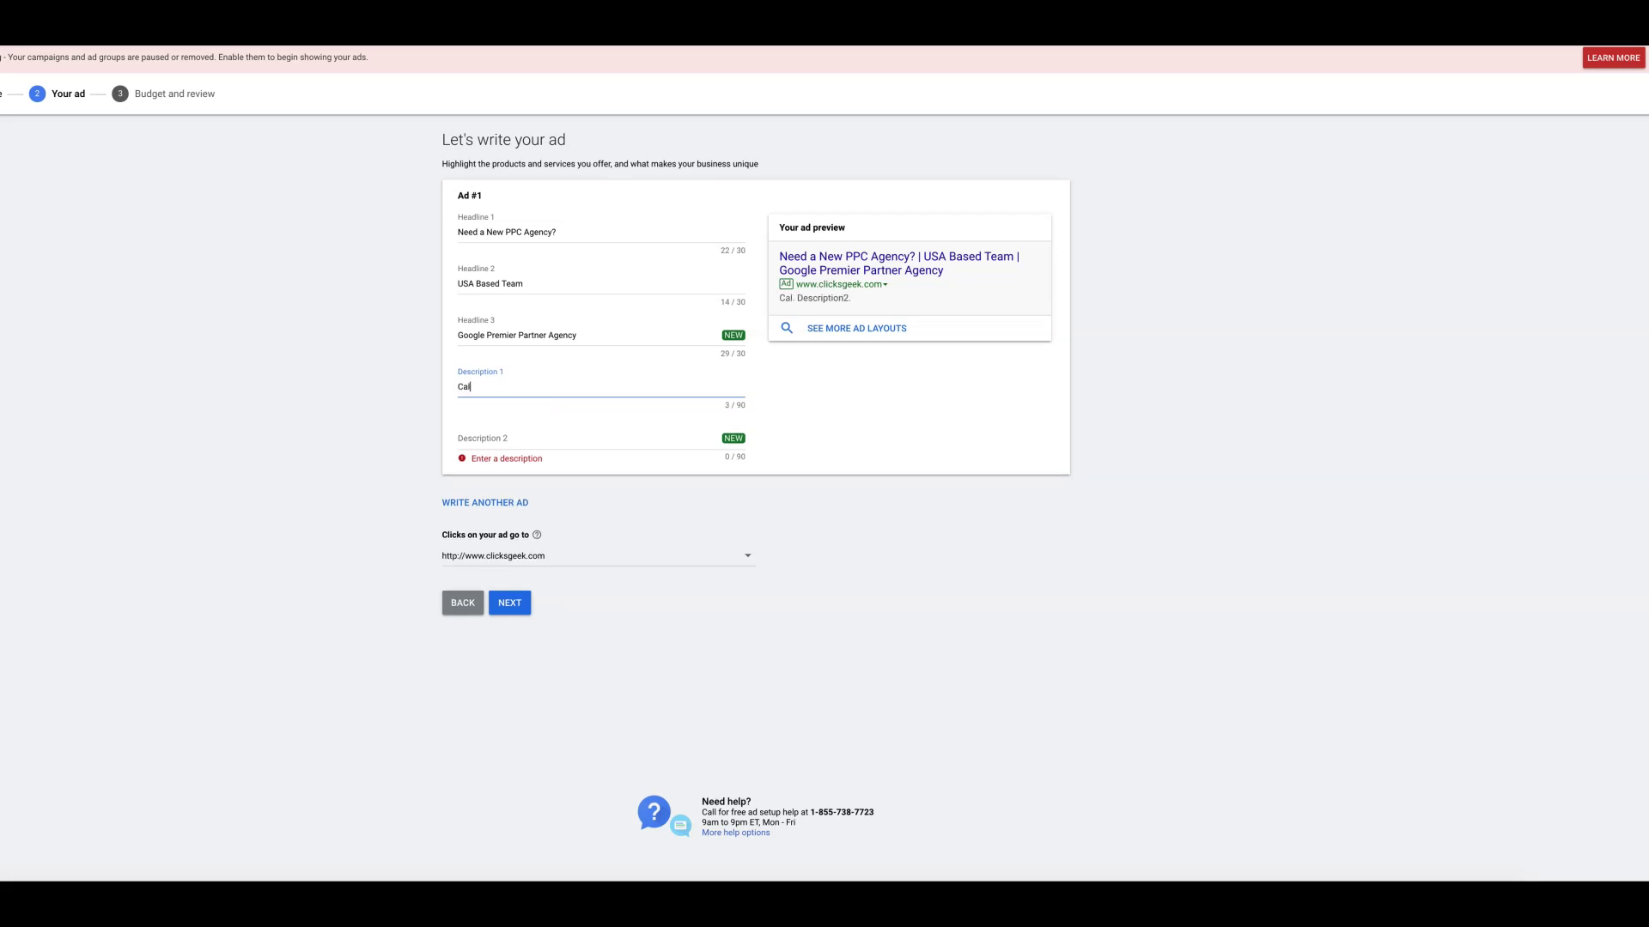
type("l us Today For Over the phone")
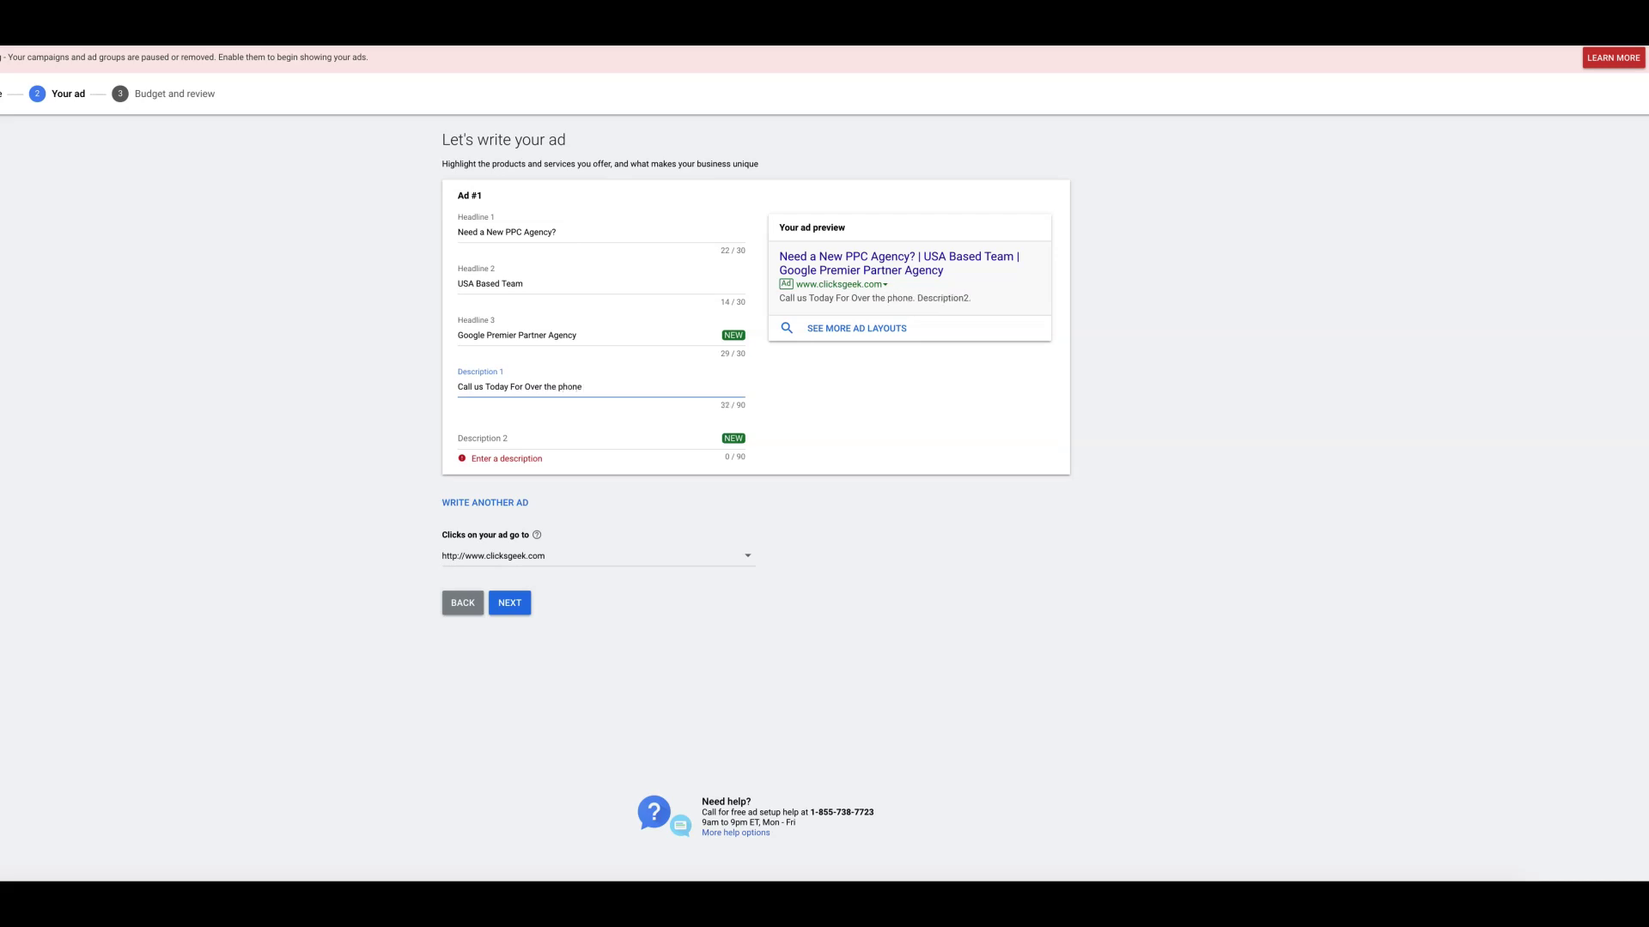
type(" pricing")
left_click(534, 387)
key("BackSpace")
type("o")
left_click(517, 387)
key("BackSpace")
type("f")
left_click(487, 387)
key("BackSpace")
type("t")
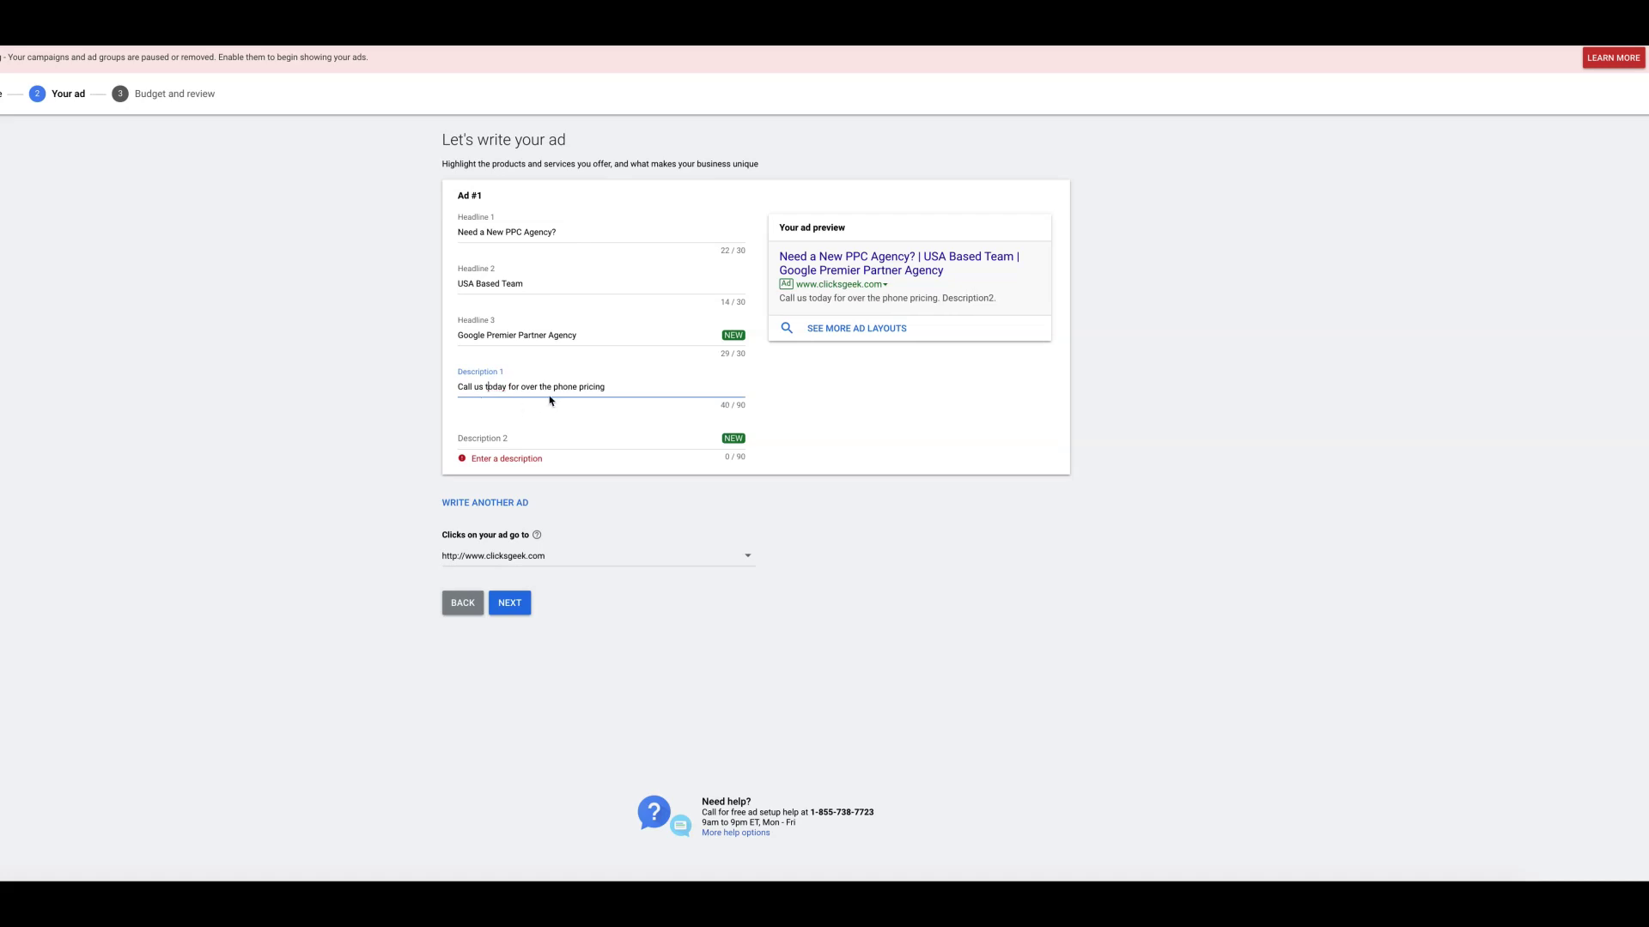
Extend Description 1 with 'on running a Google Ads PPC campaign'.
left_click(607, 387)
type("one pricing on a Google Ads")
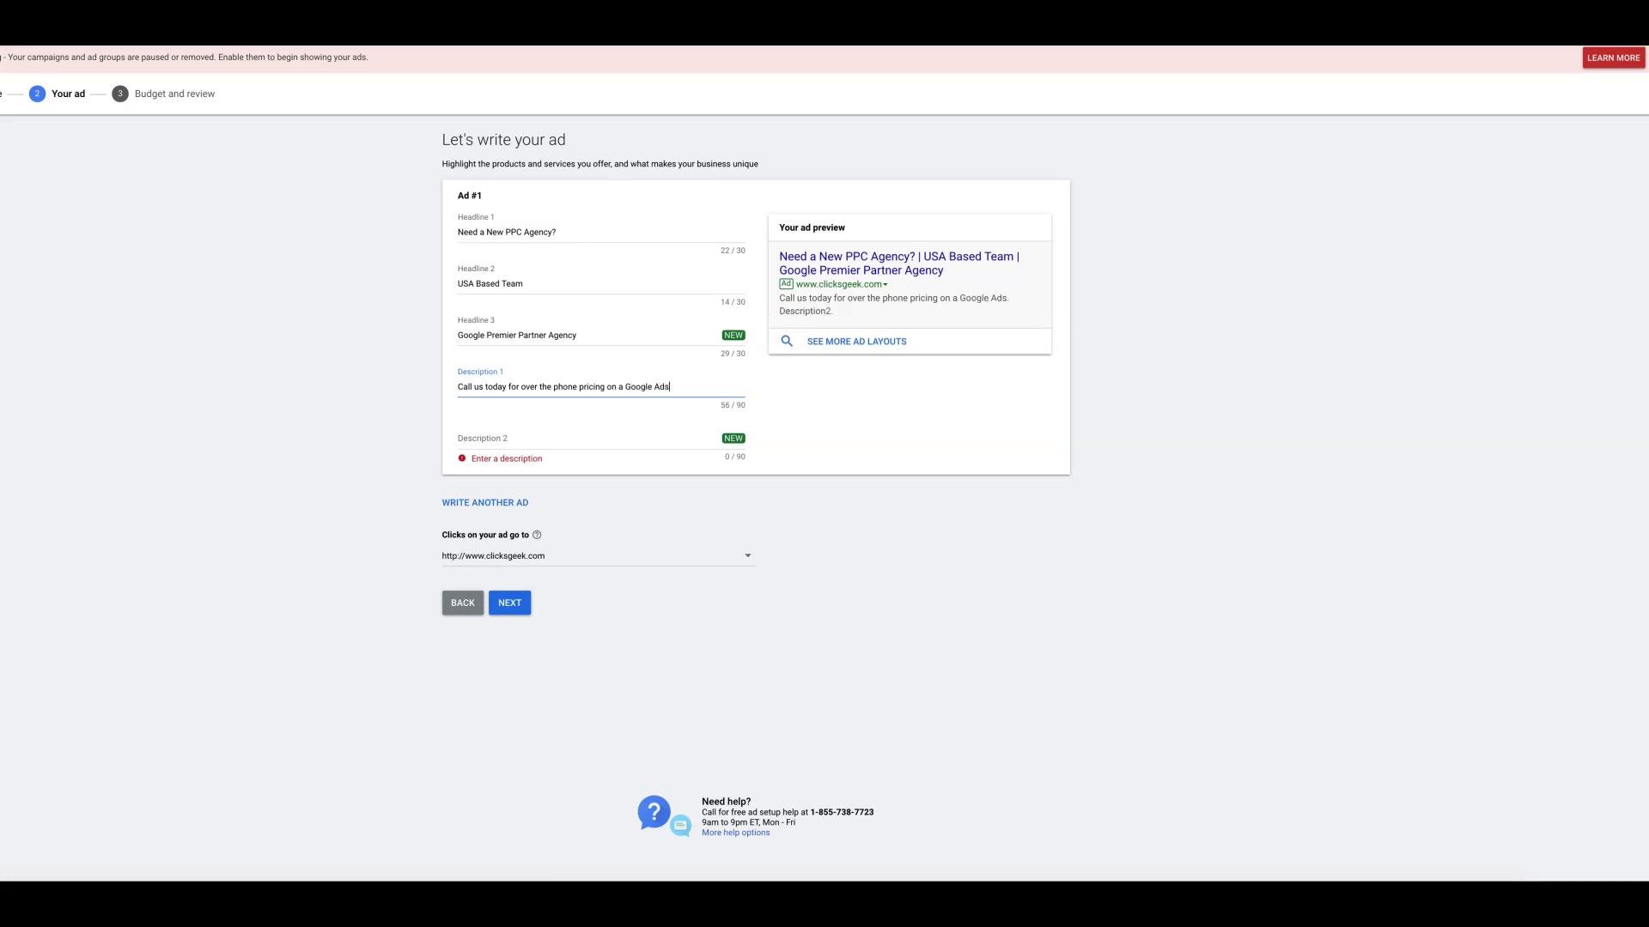
type(" PPC campaign.")
left_click(620, 386)
type("running")
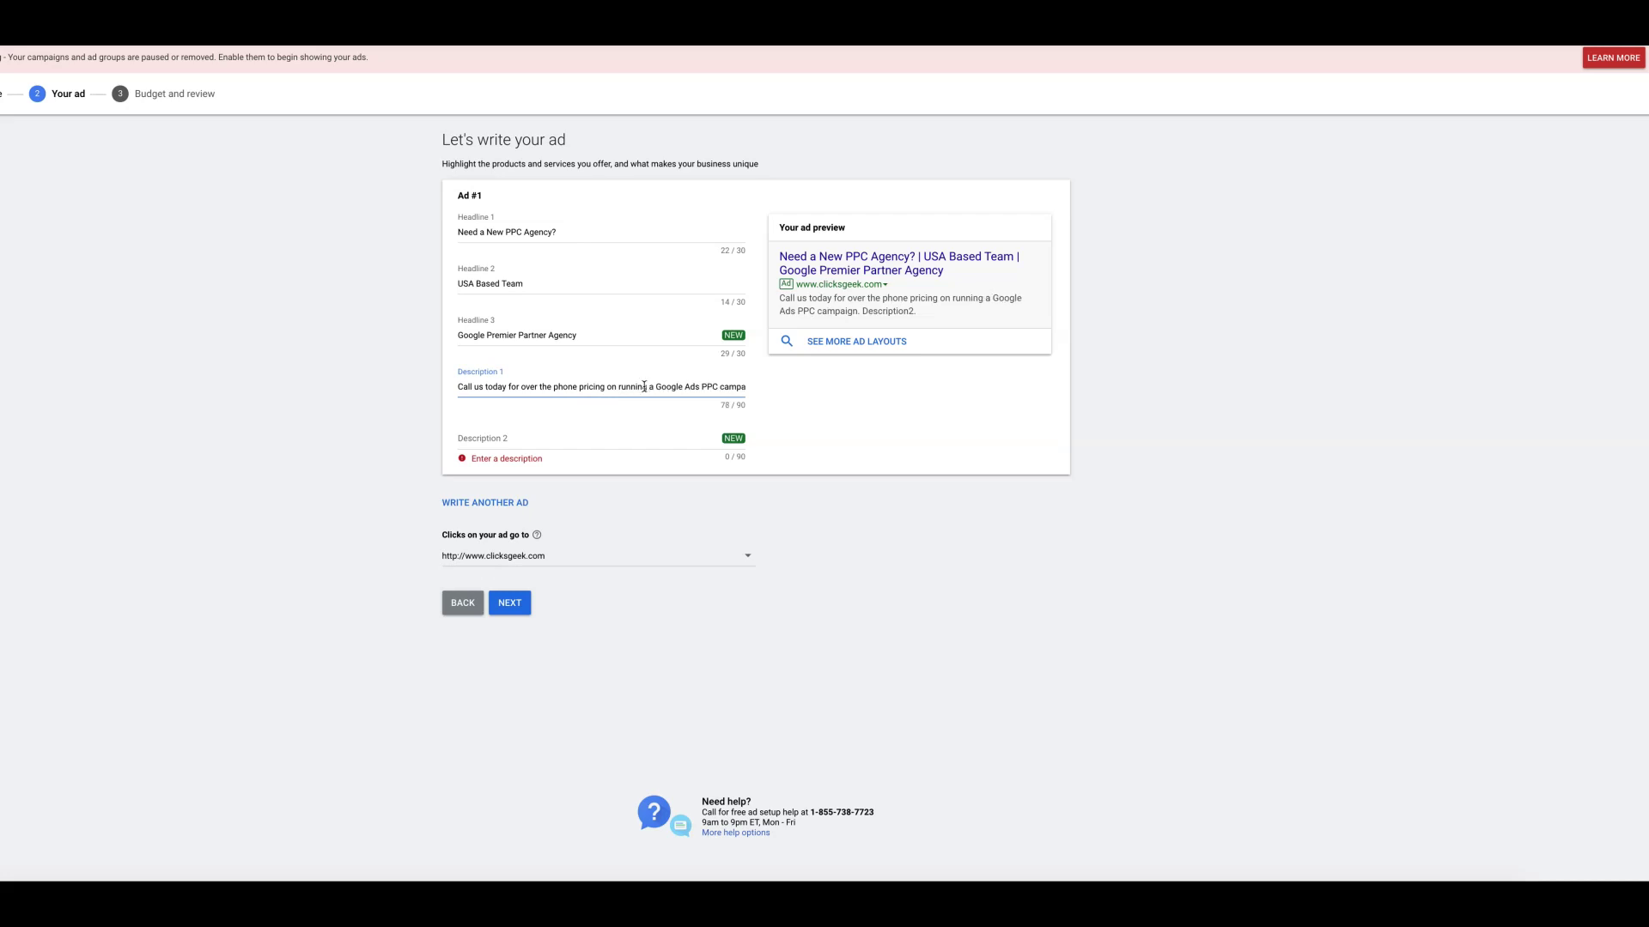
left_click(506, 439)
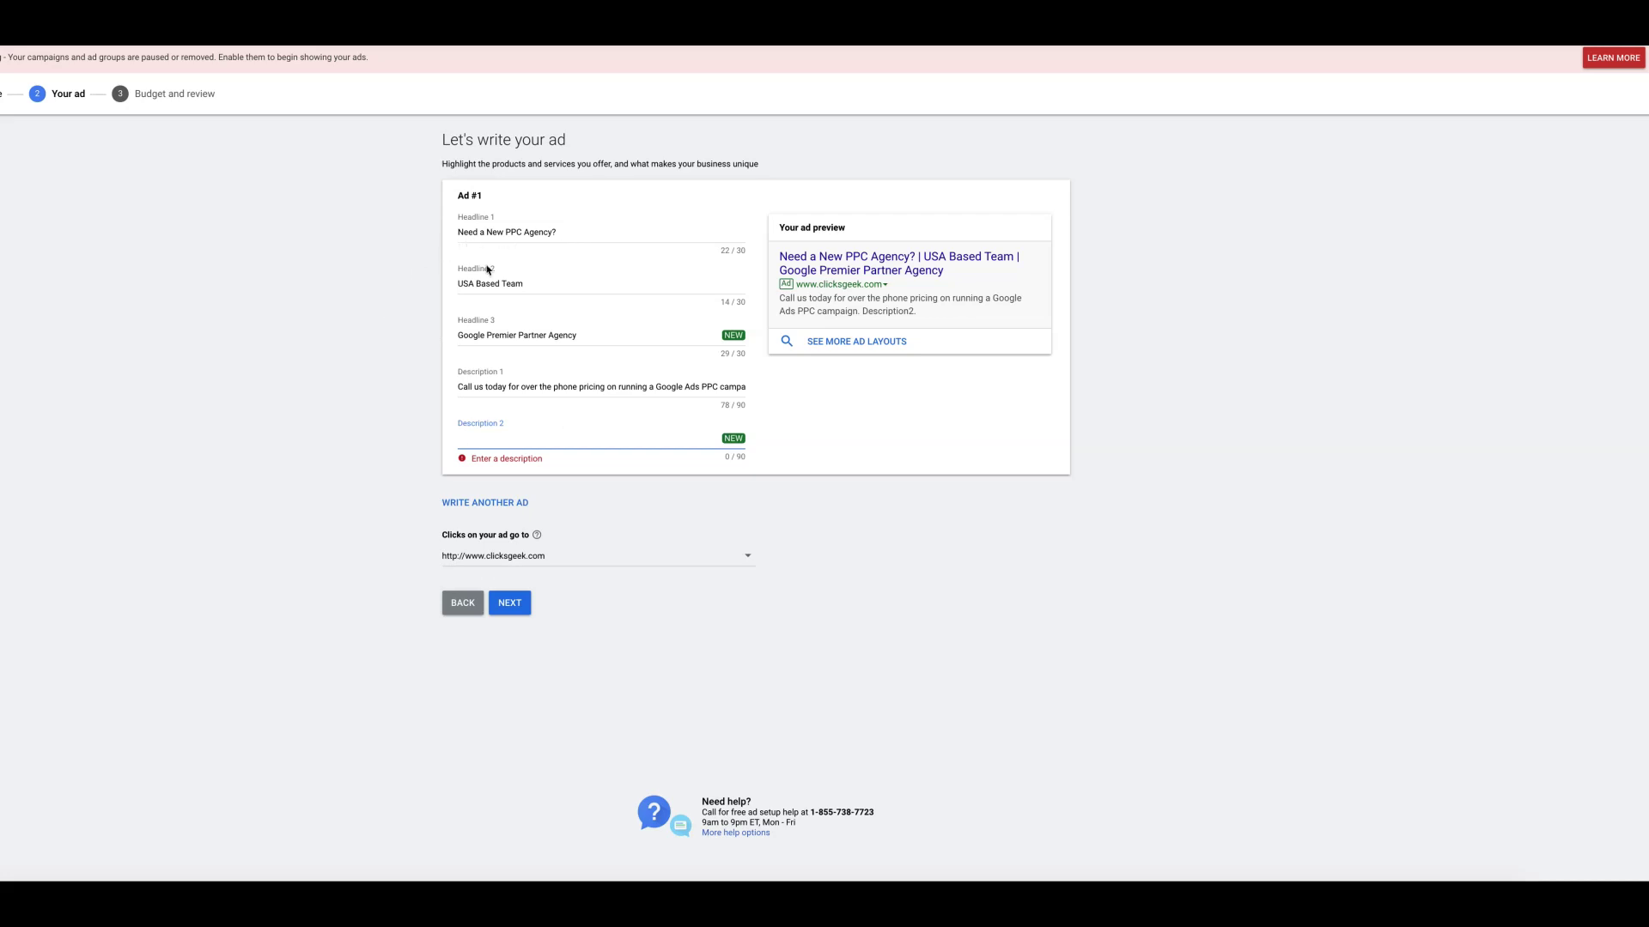
Change headline 2 to 'Fully USA Based Team' and write Description 2 'Watch dozens of video testimonials from happy clients'.
left_click(460, 282)
type("Fully")
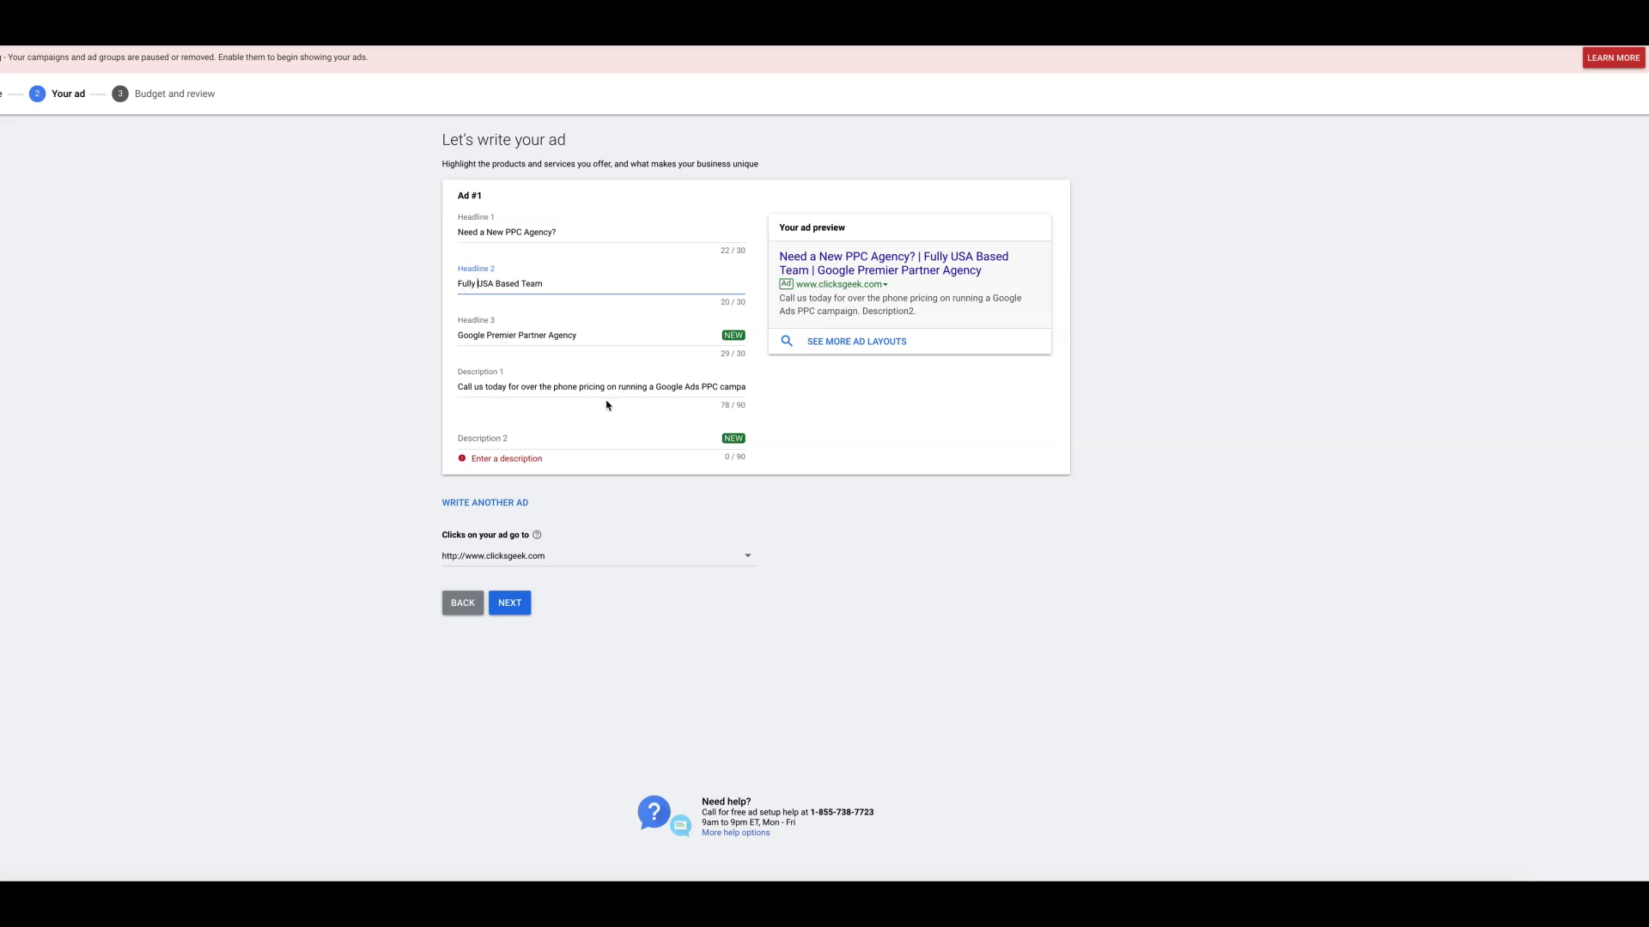
left_click(492, 440)
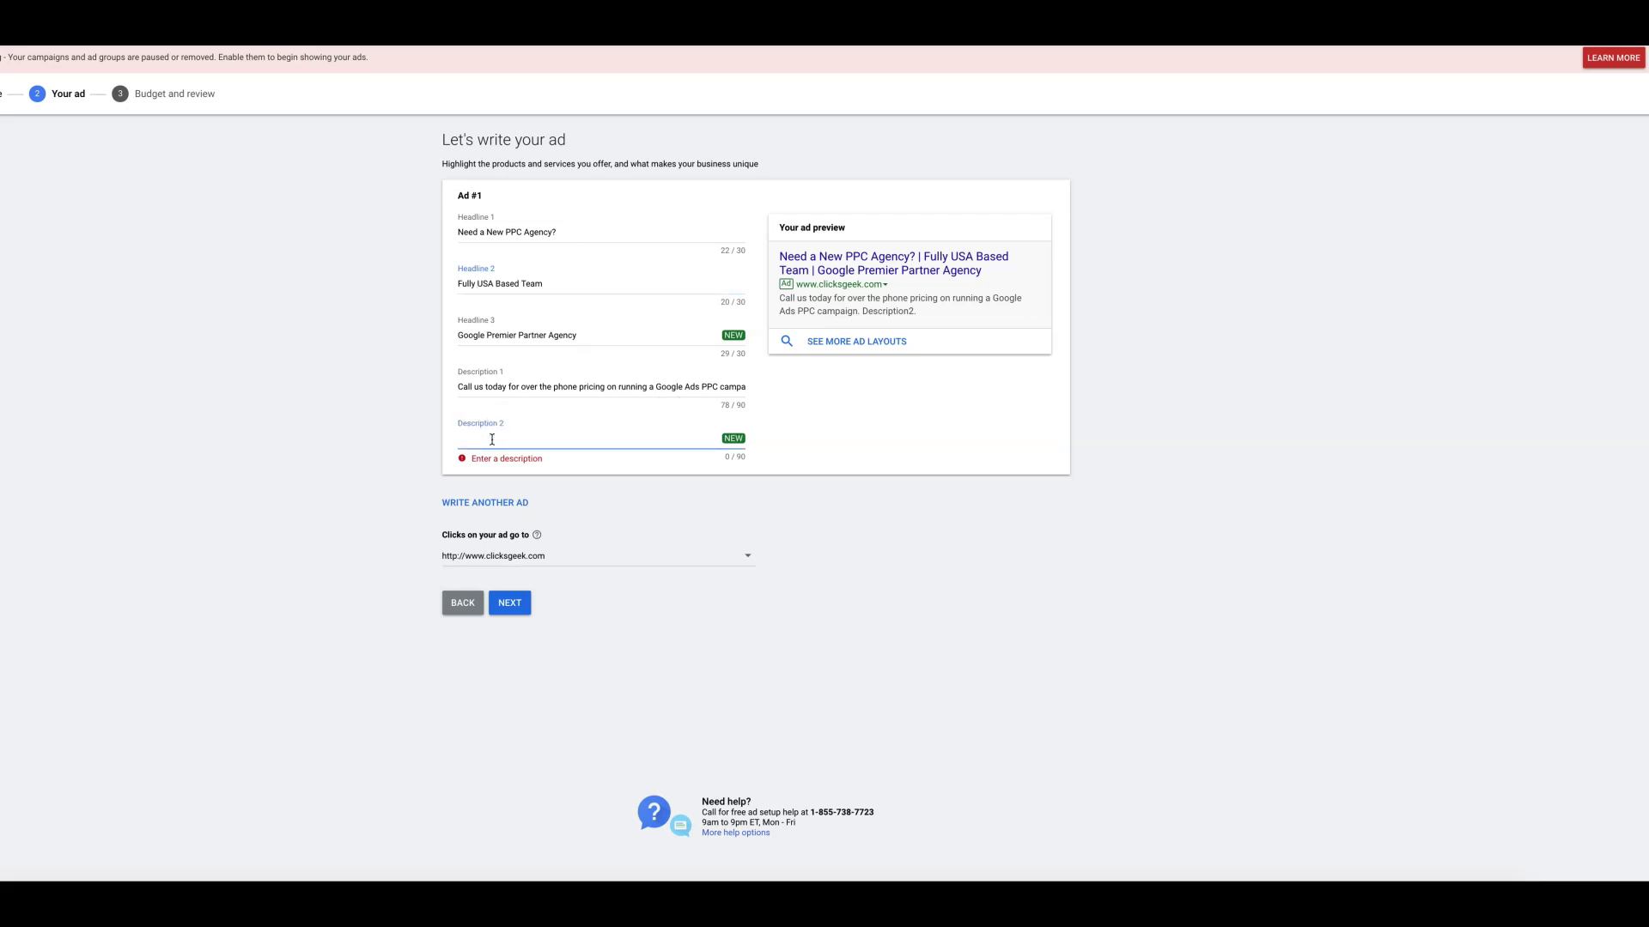
type("Contact")
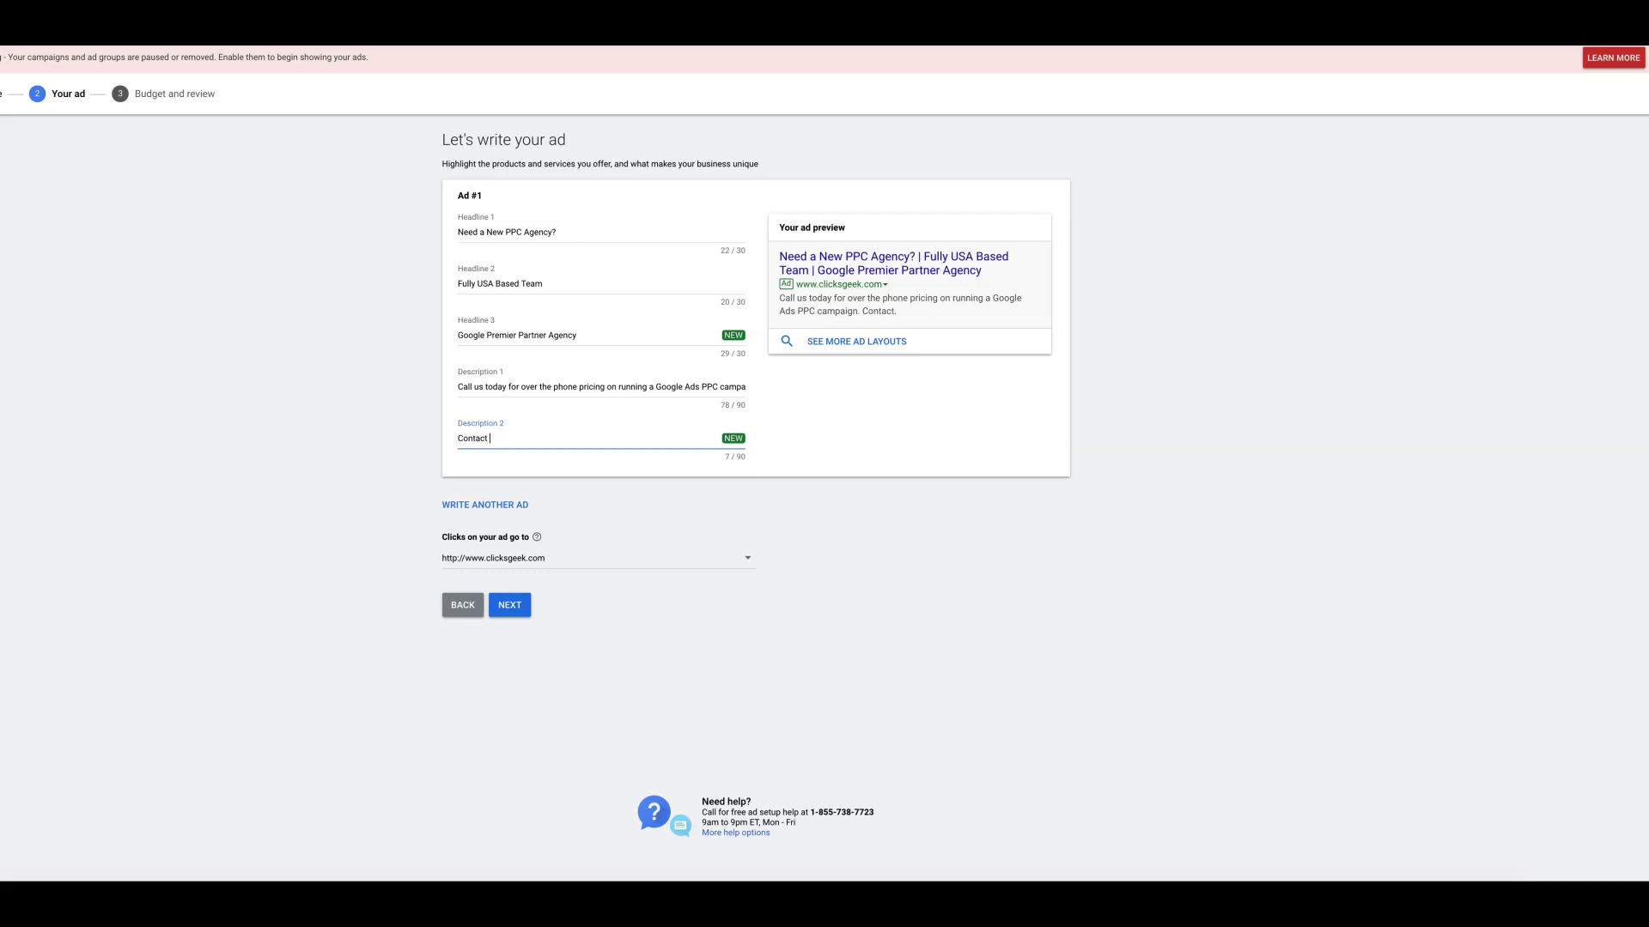
key("BackSpace")
key("BackSpace")
key("BackSpace")
key("BackSpace")
key("BackSpace")
type("Watch dozens of video testimonials from ha")
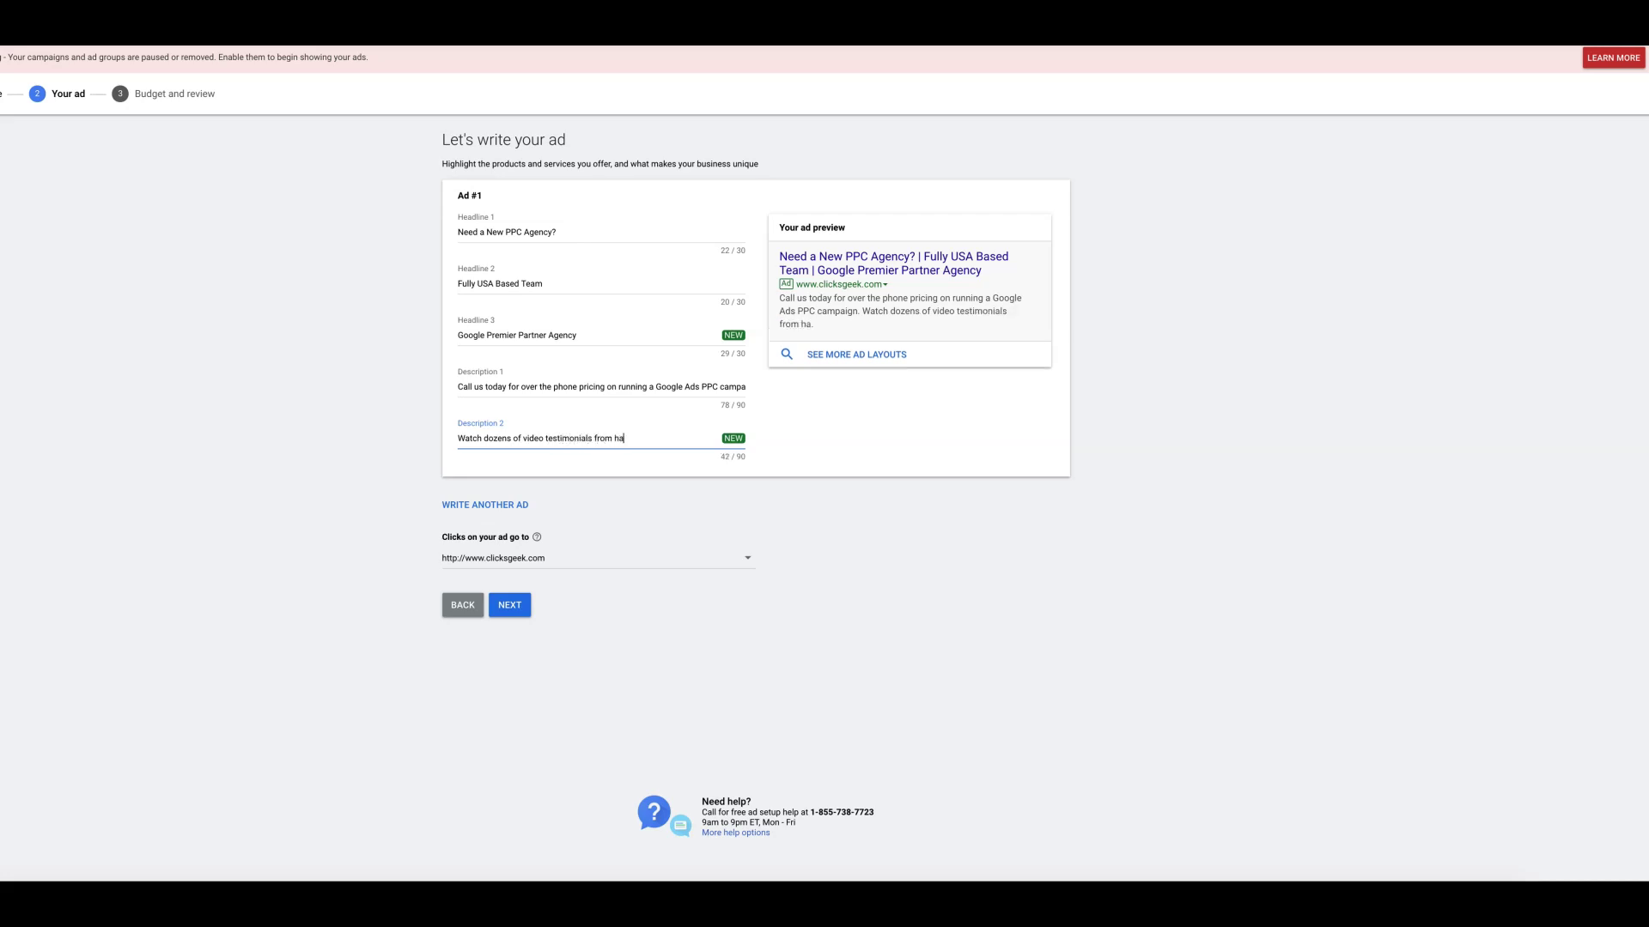
type("ppy client")
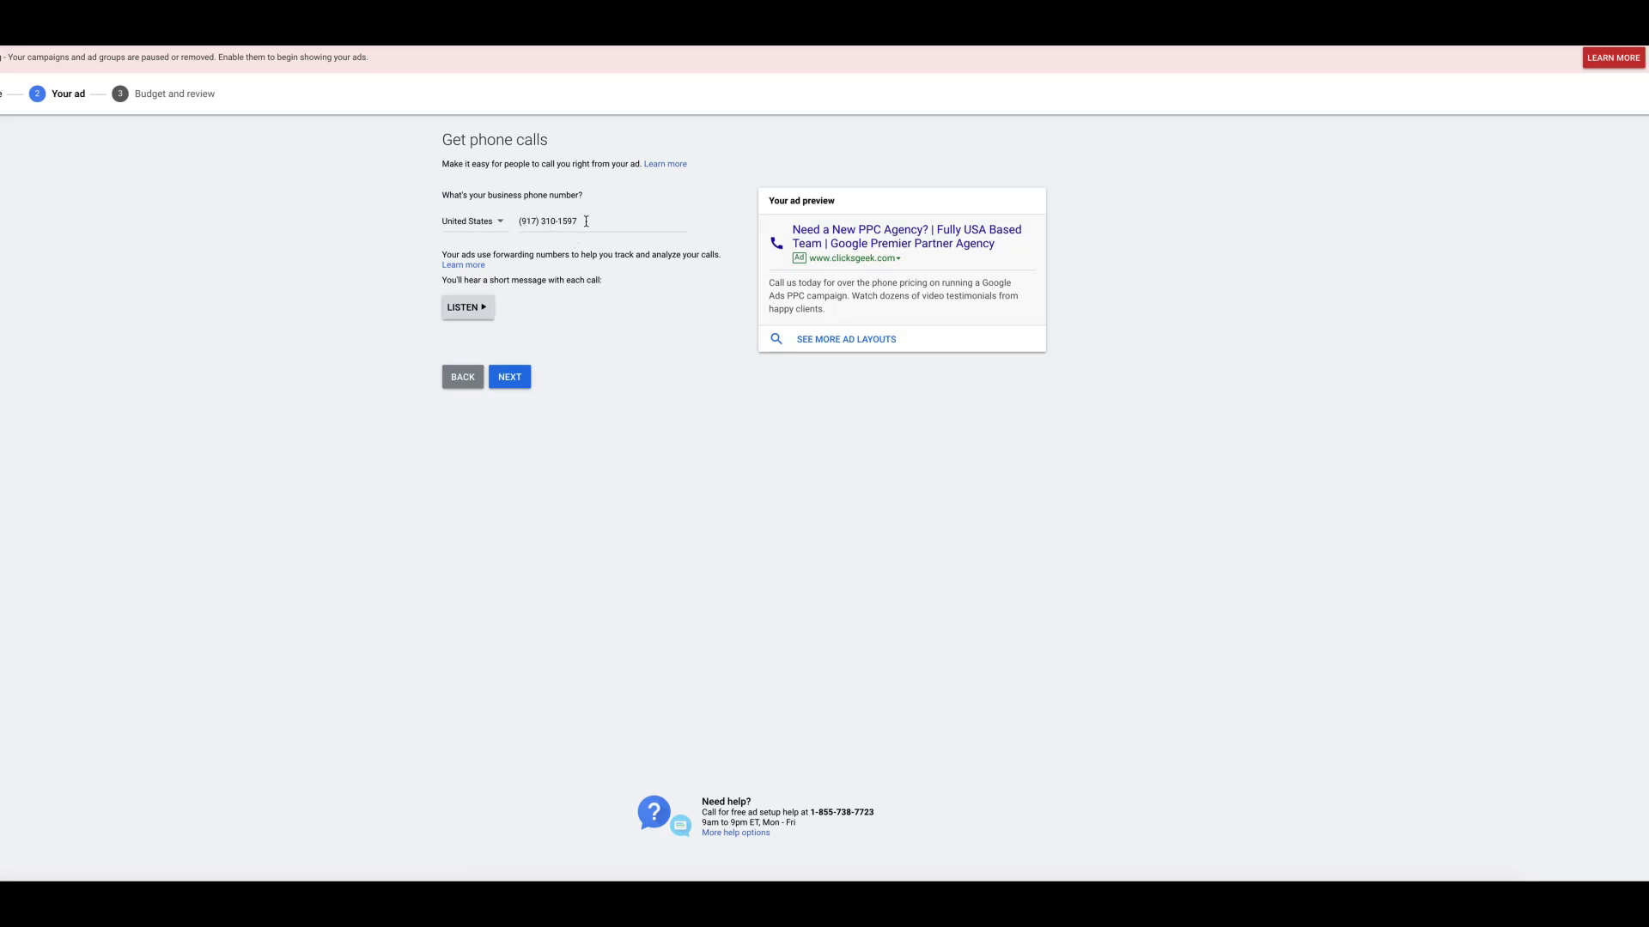
Play the sample call forwarding message, then proceed to the budget step.
left_click(479, 310)
left_click(510, 378)
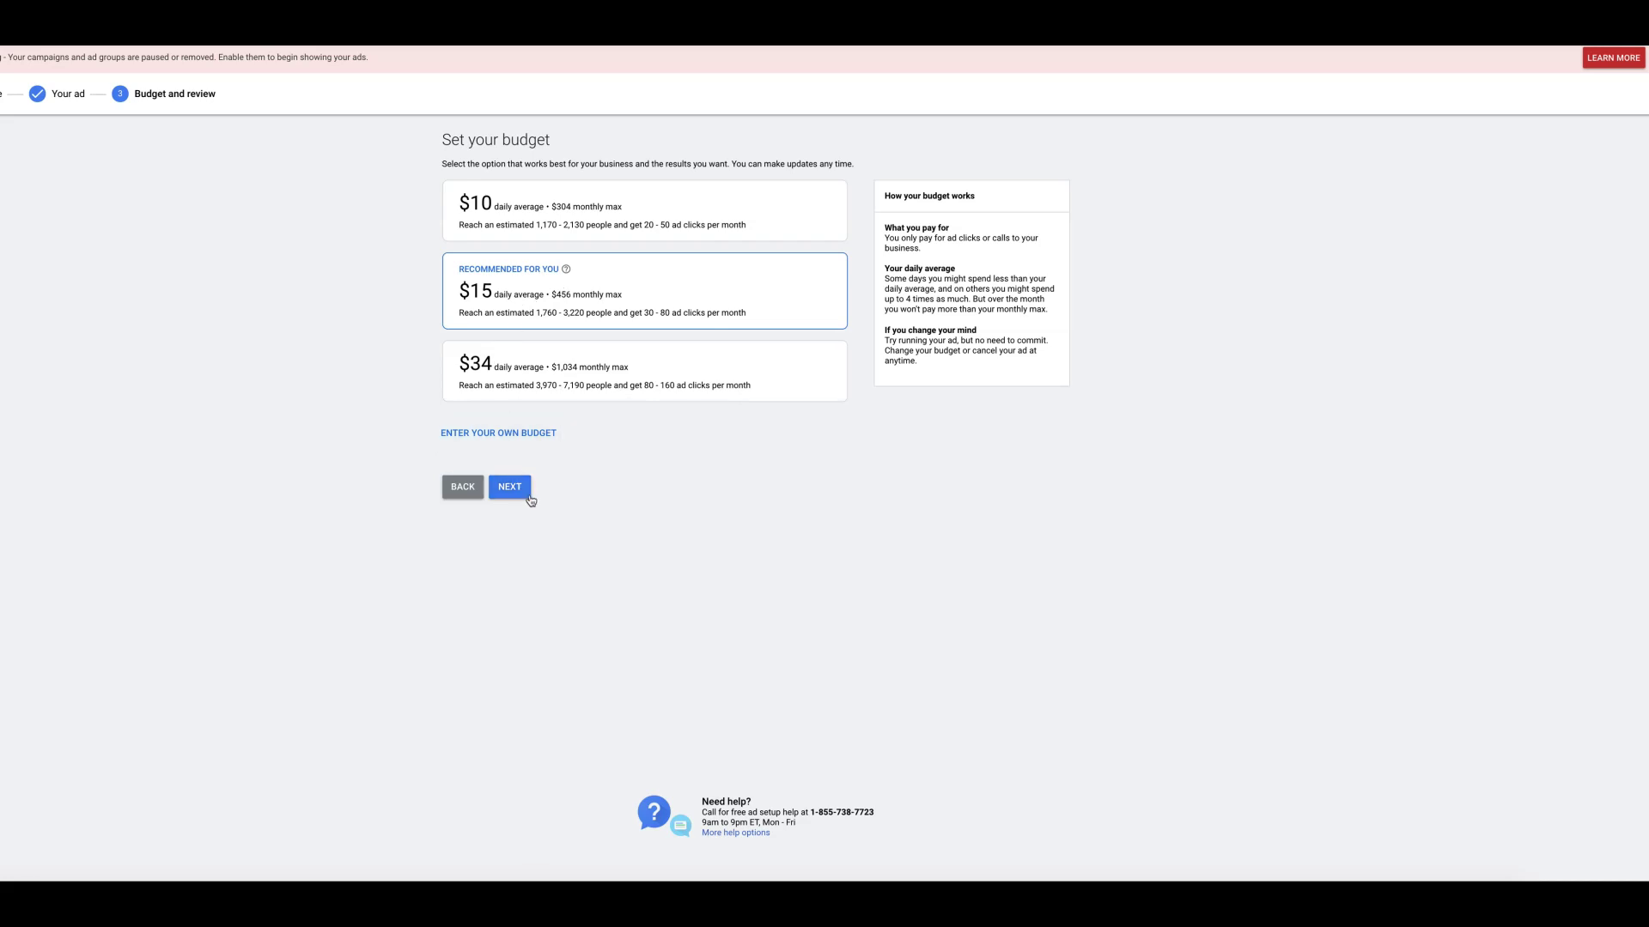
Keep the suggested $15.00 daily budget and continue to the campaign review.
left_click(510, 443)
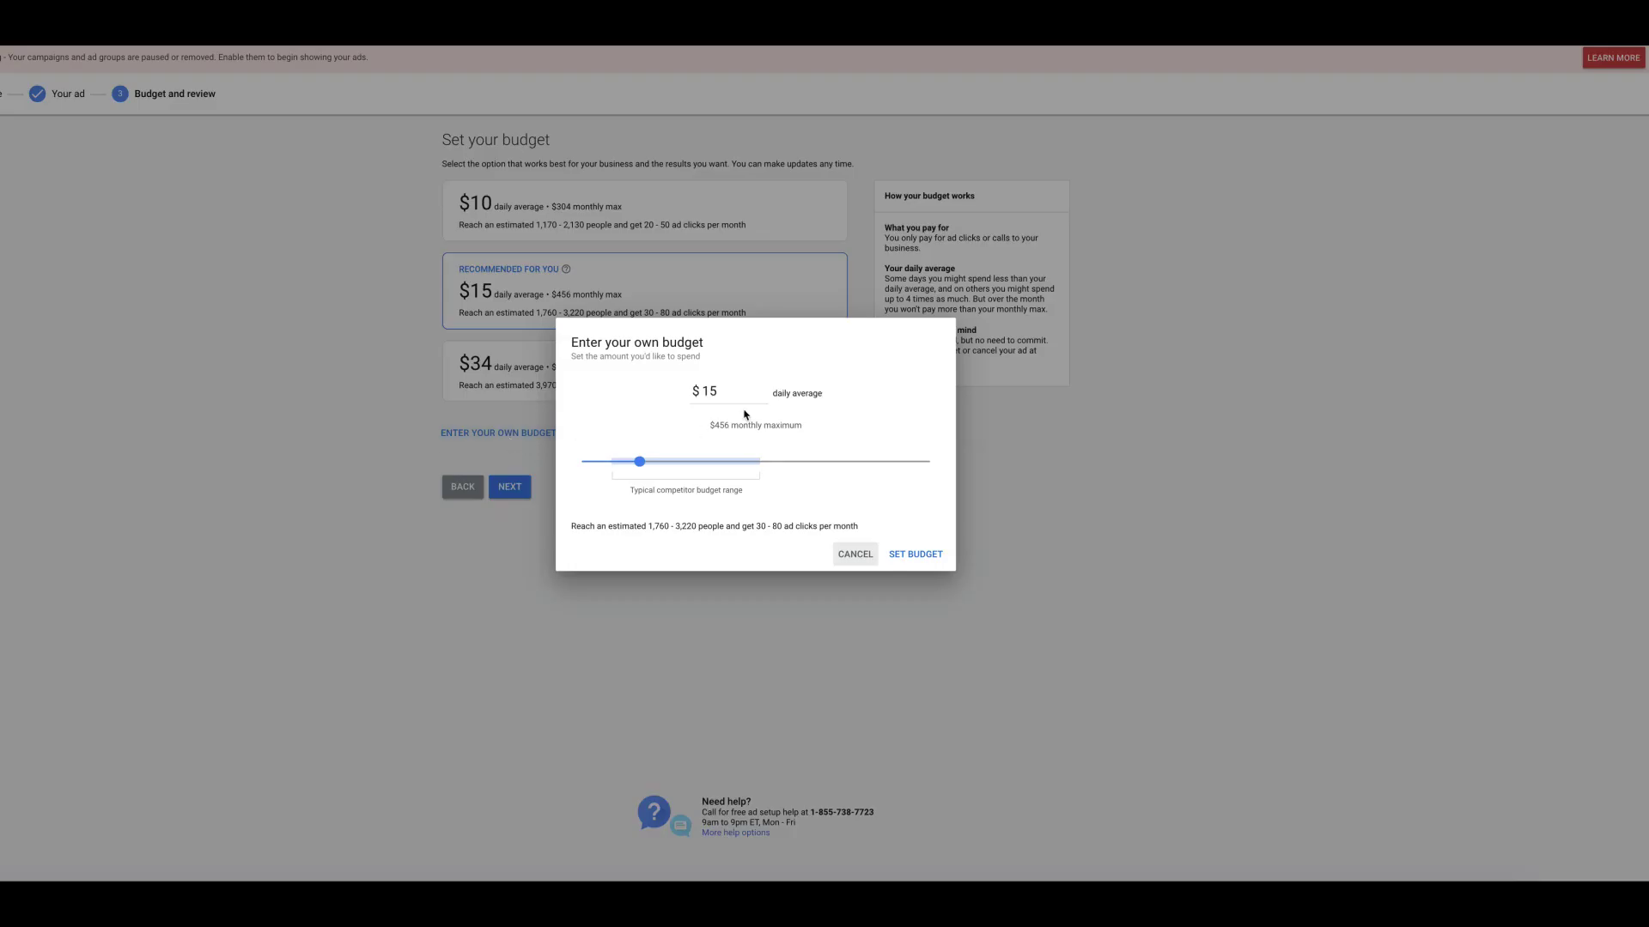
left_click(871, 556)
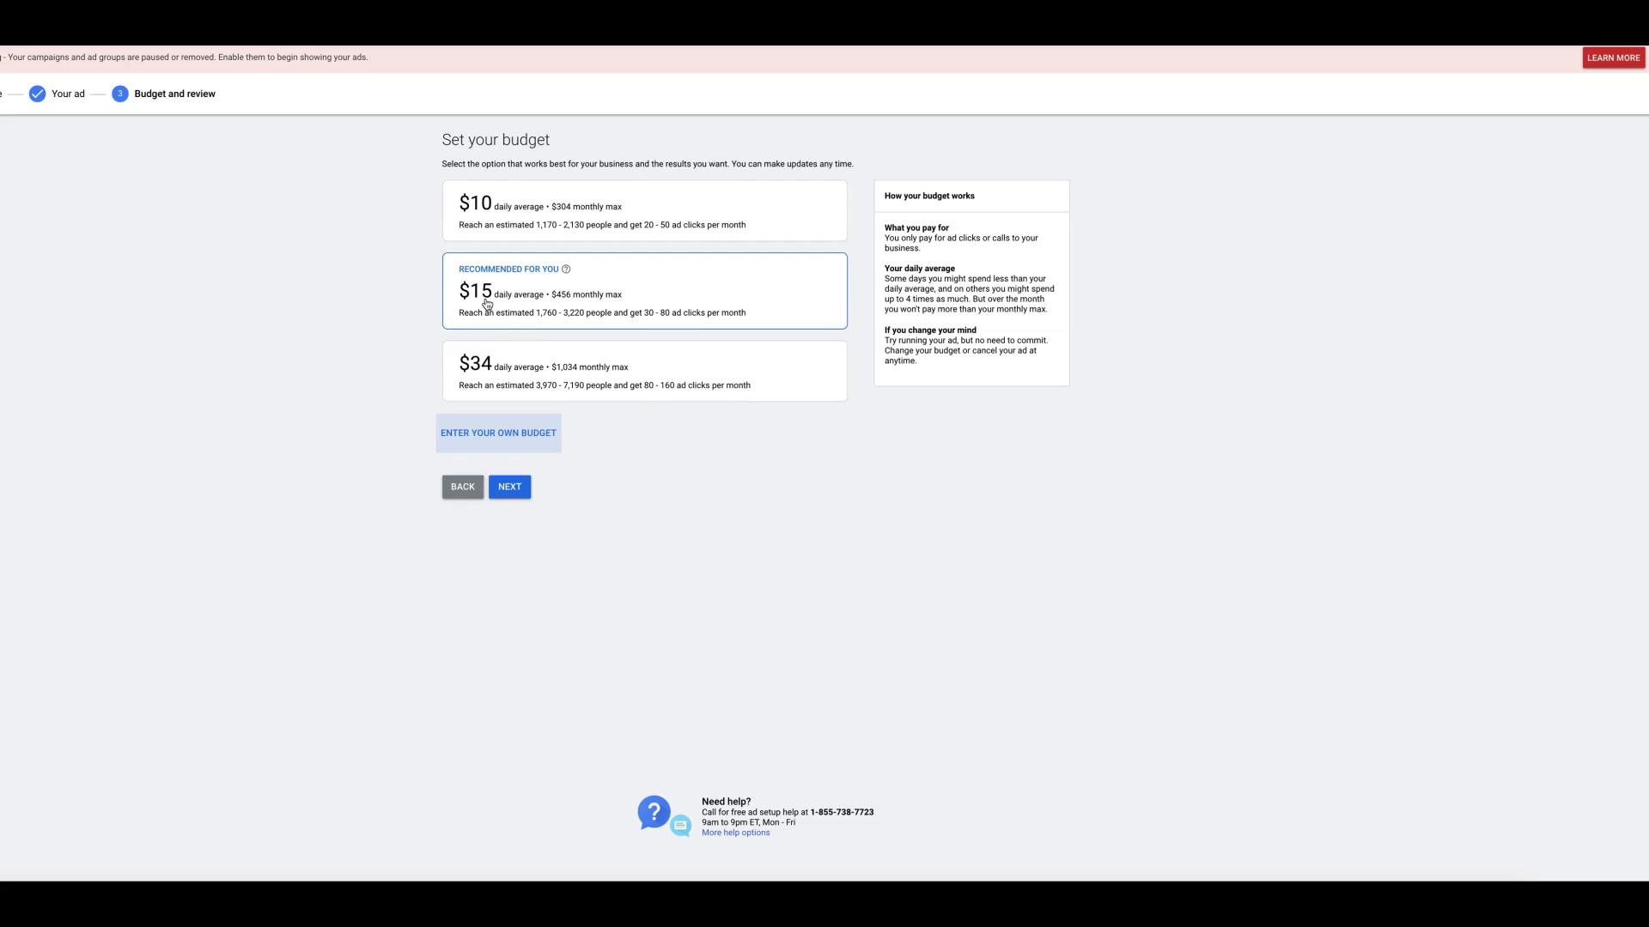
left_click(520, 487)
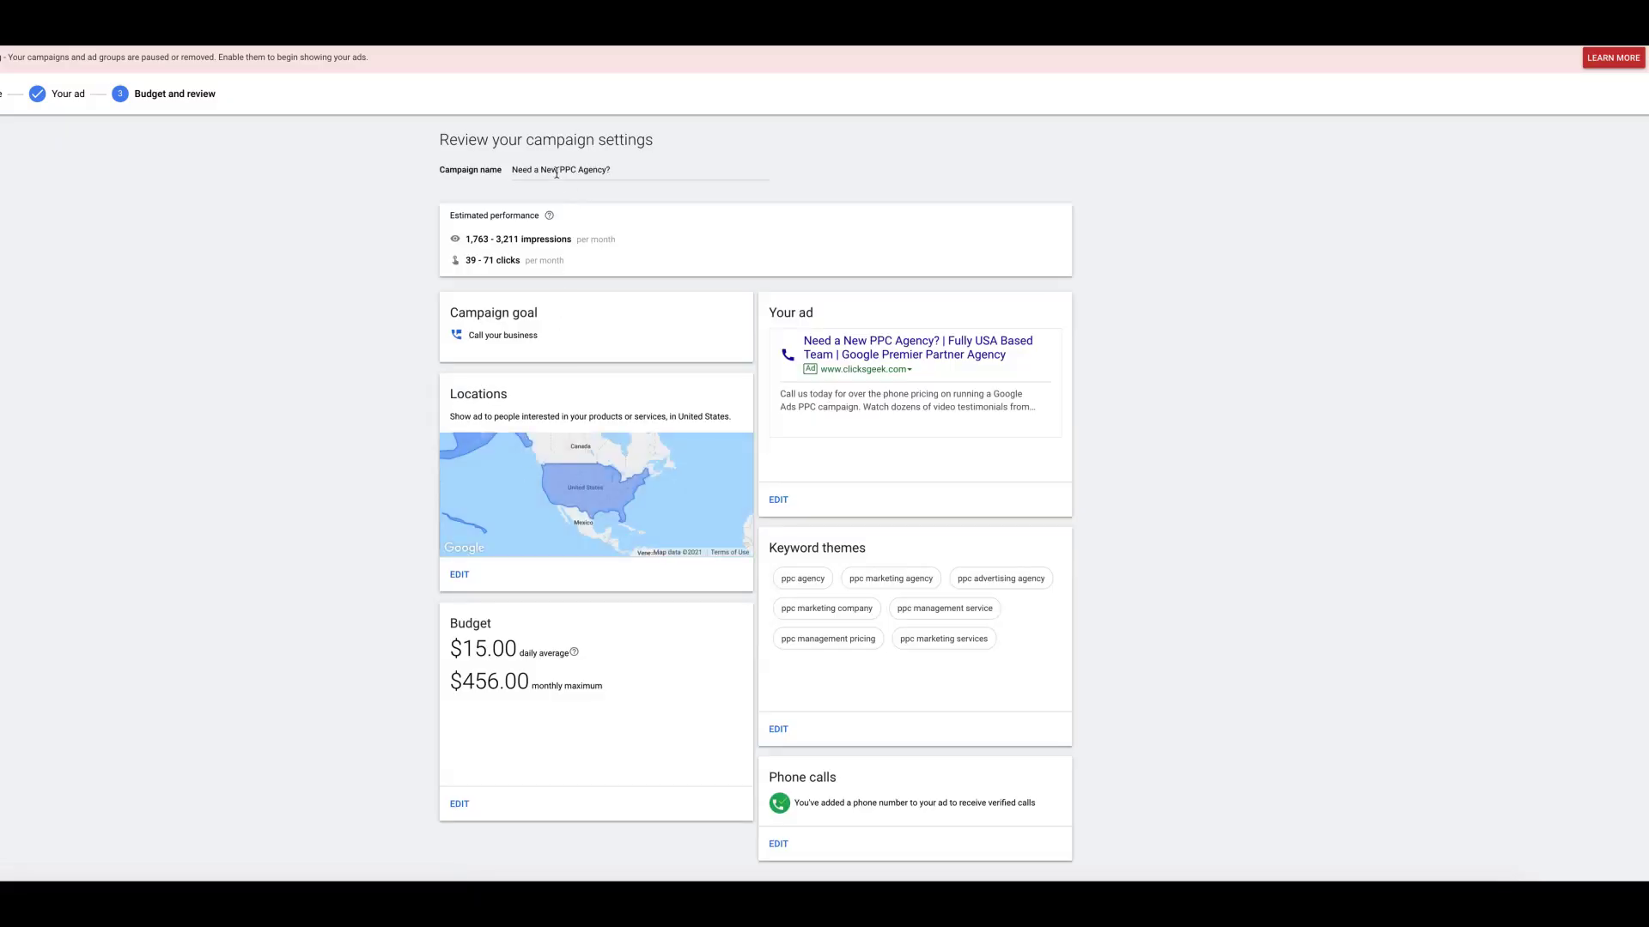
Rename the campaign to 'CG Retail Agency Campaign' and submit the reviewed settings.
left_click(553, 170)
triple_click(553, 169)
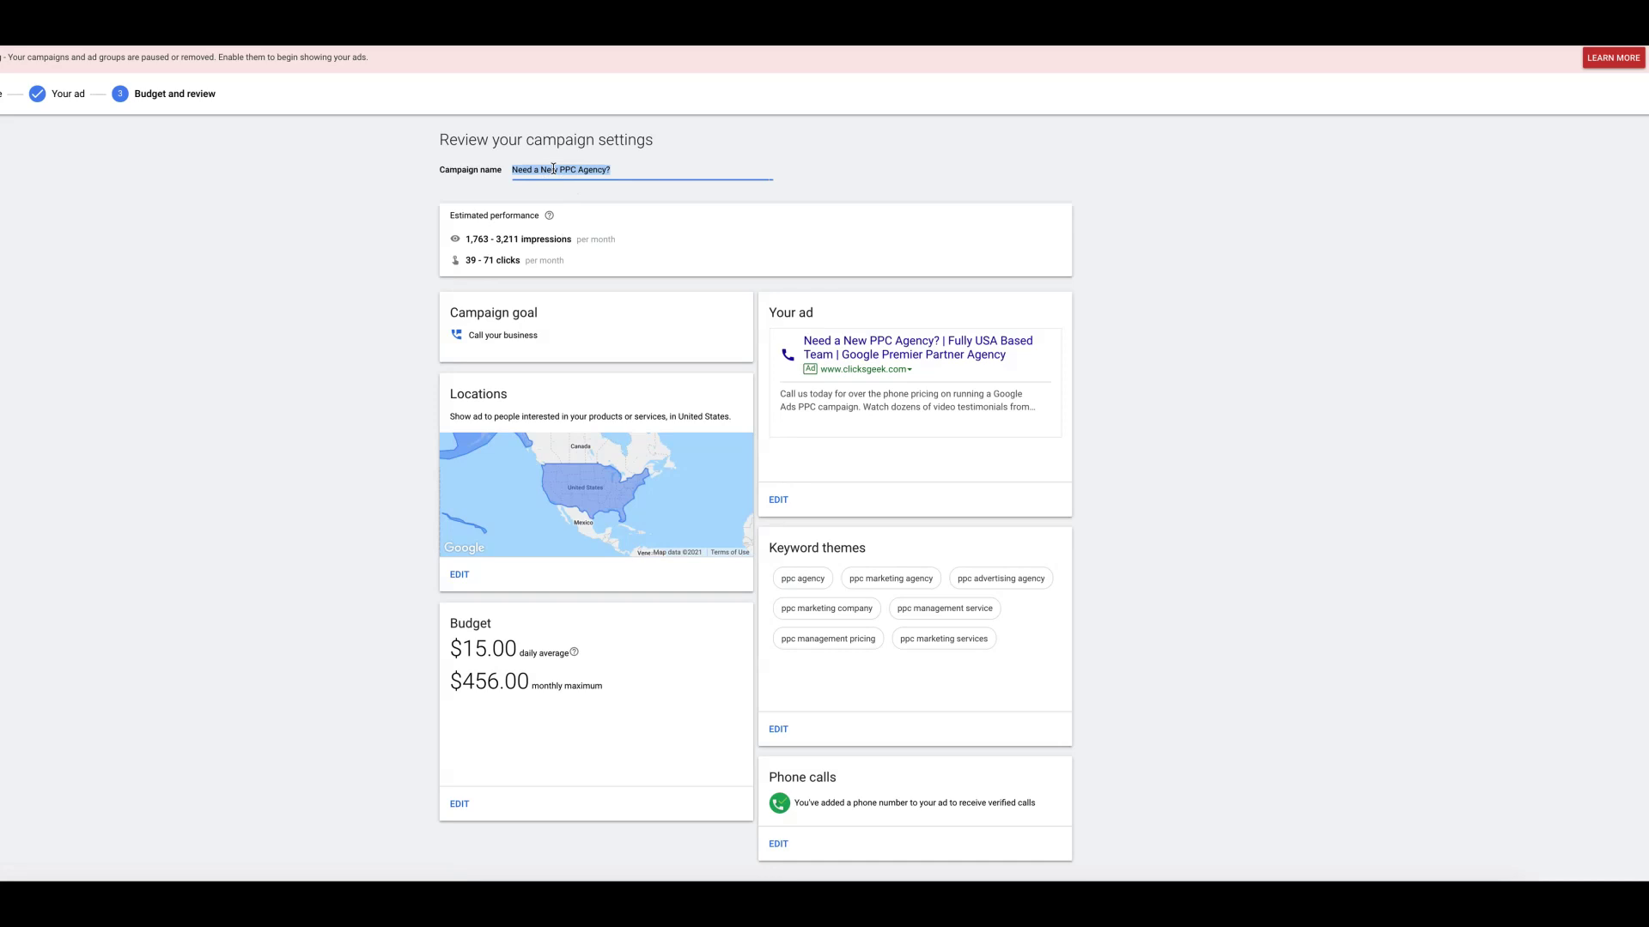
type("CG Retail Agency Campaign")
left_click(389, 266)
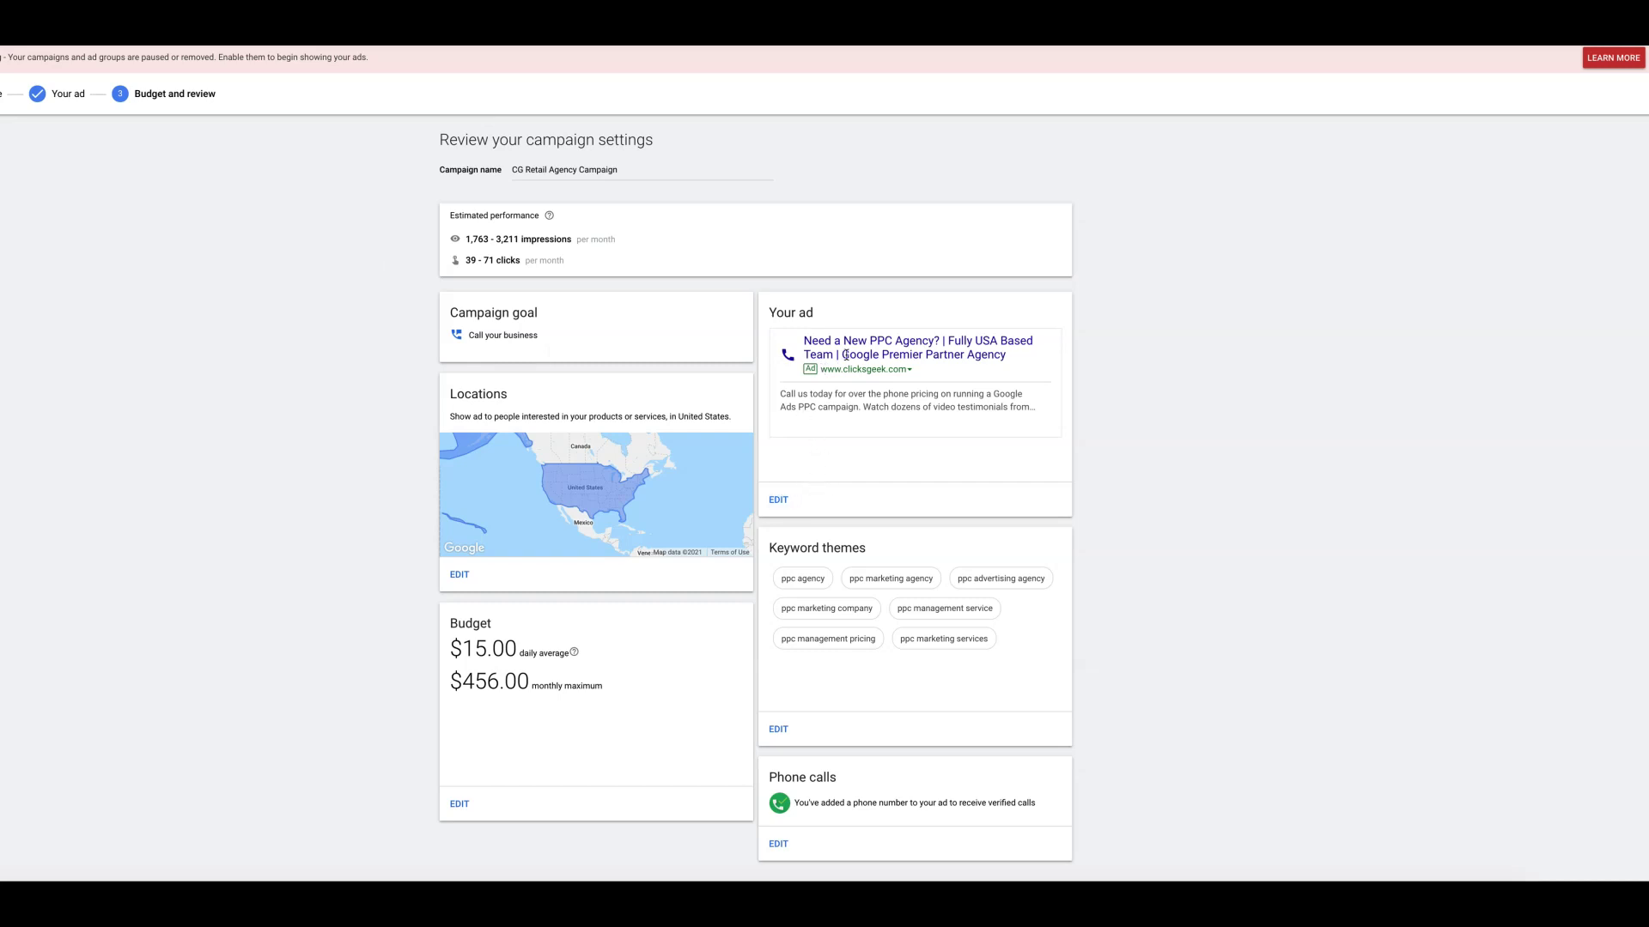
scroll(320, 534, "down", 2)
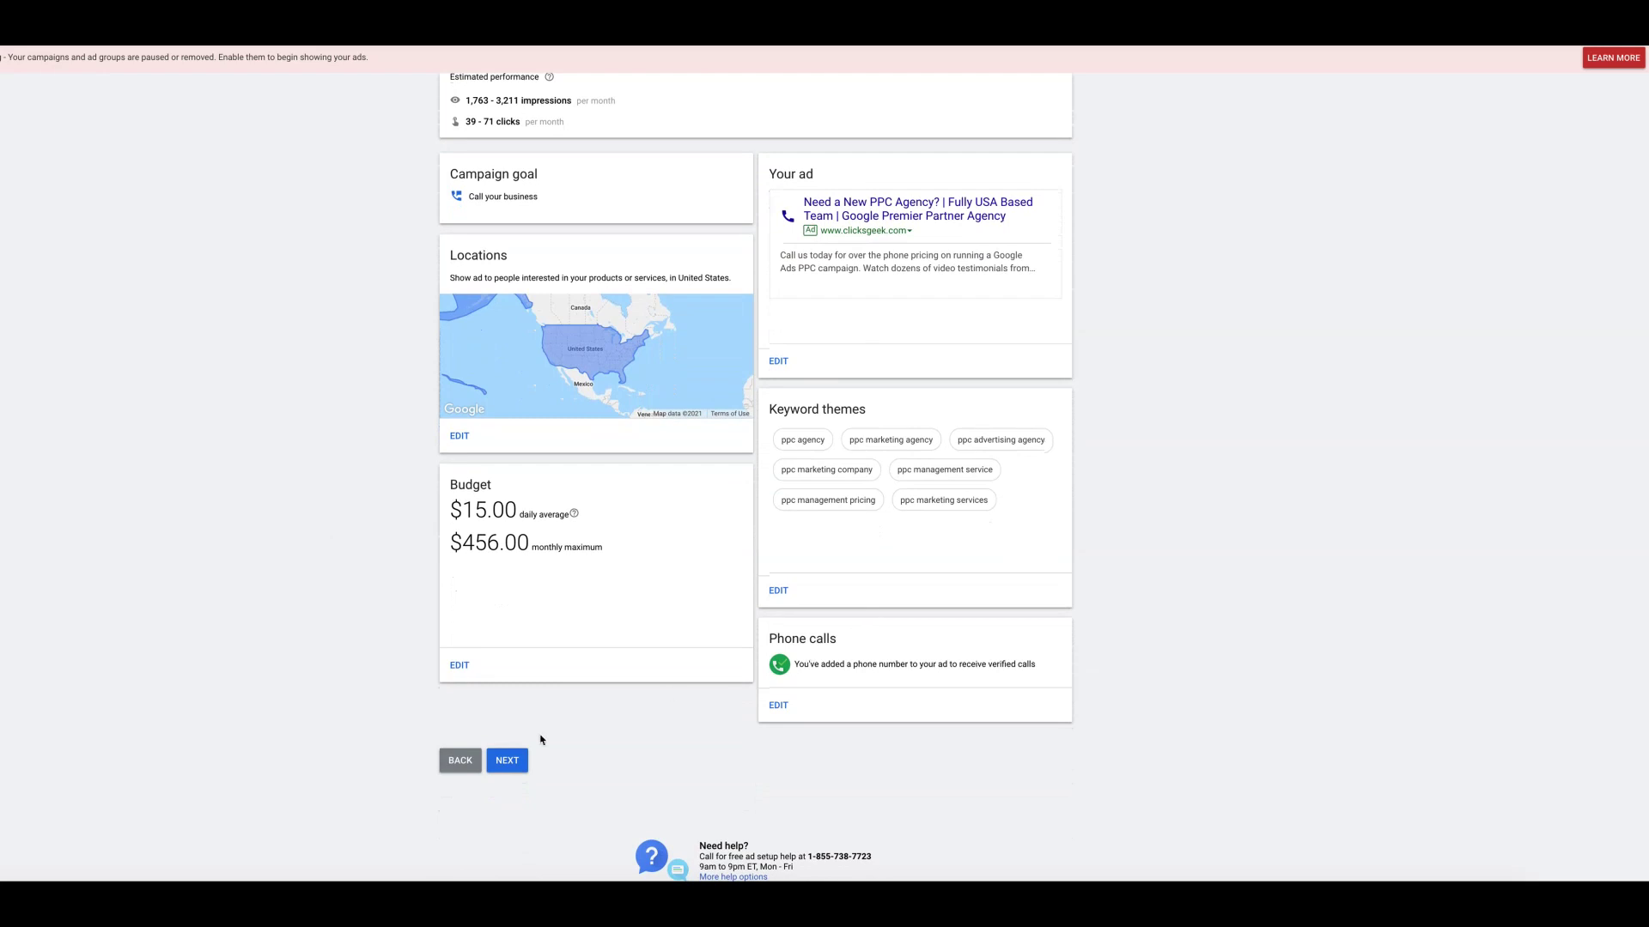
left_click(514, 762)
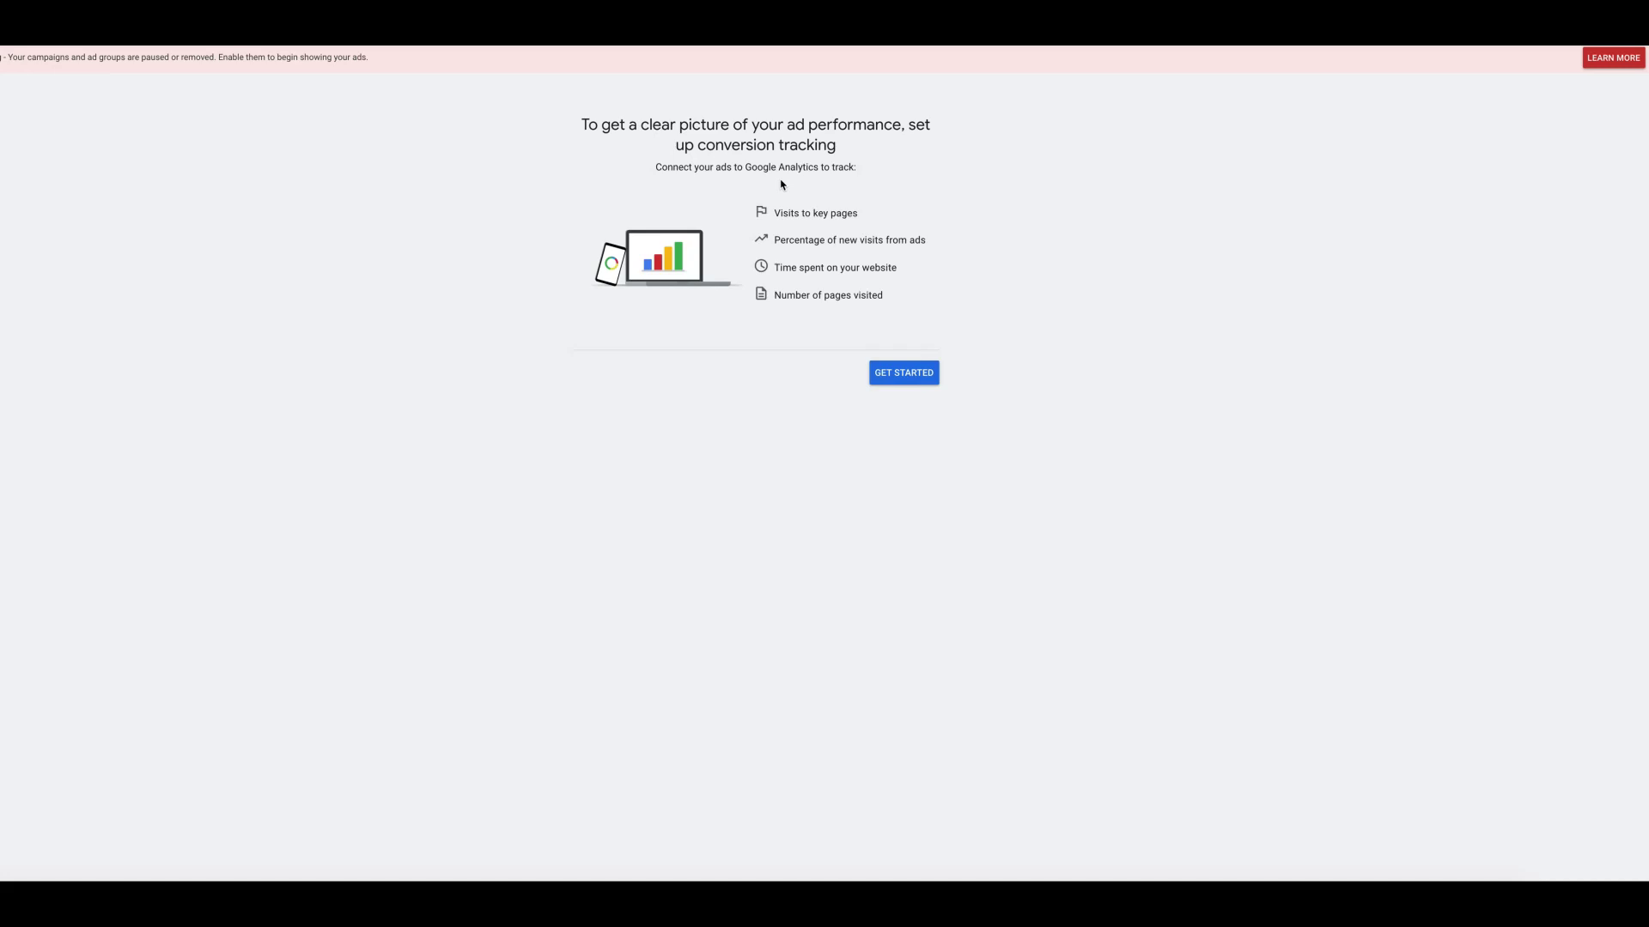
Try the Google Analytics conversion tracking setup twice, landing on the pending campaign overview.
left_click(904, 373)
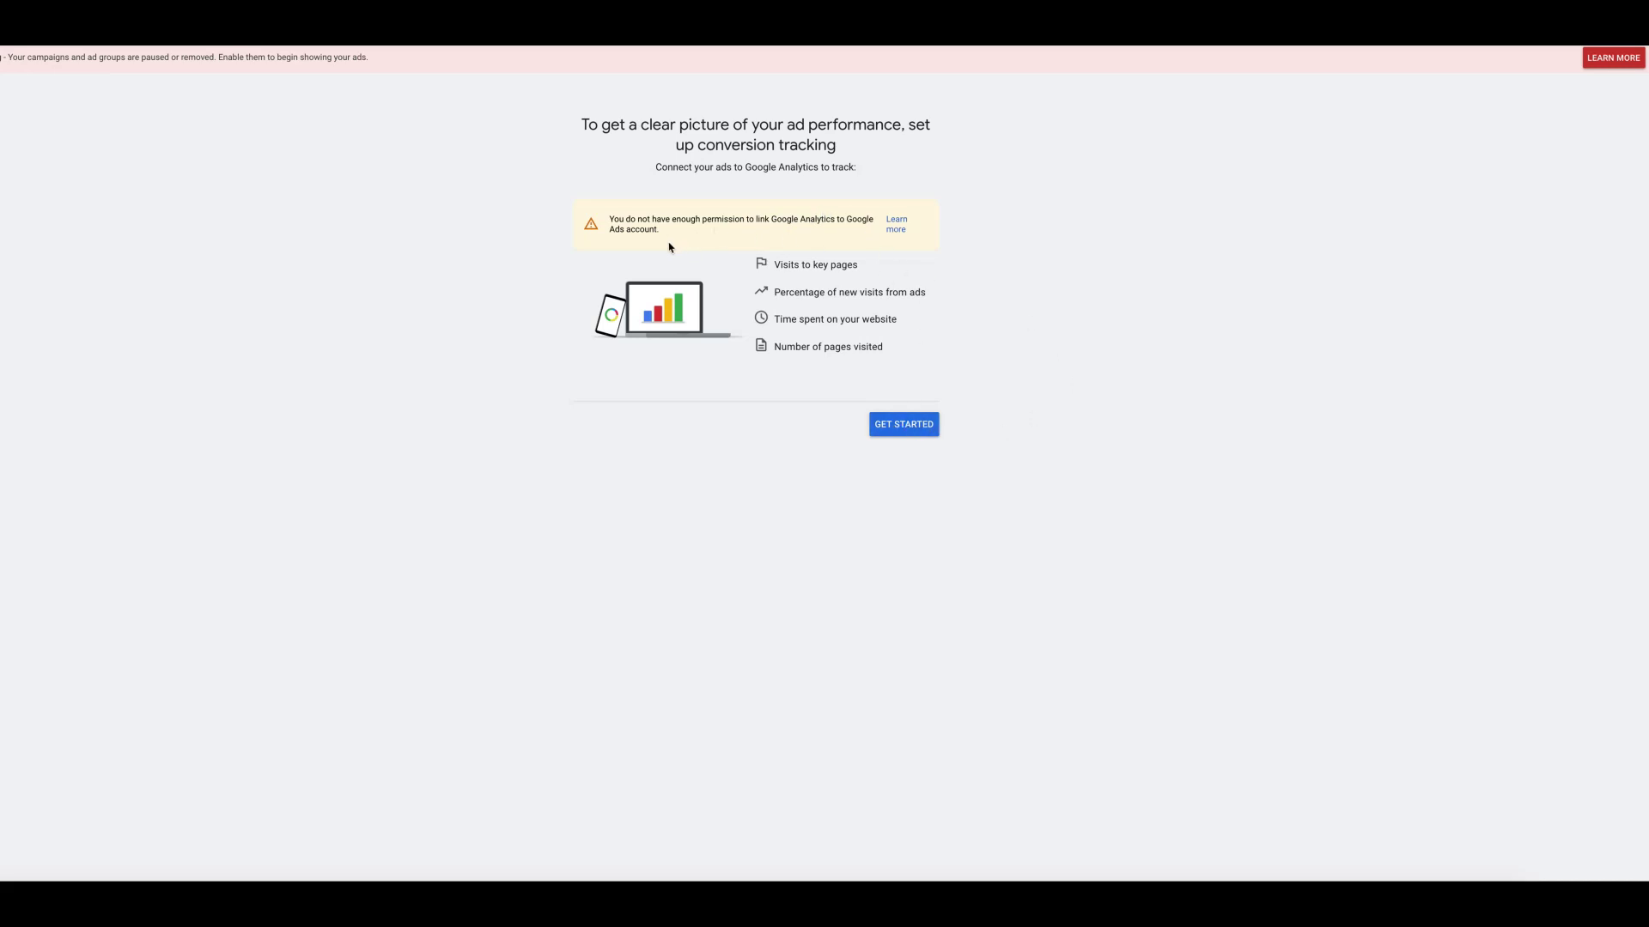
left_click(902, 429)
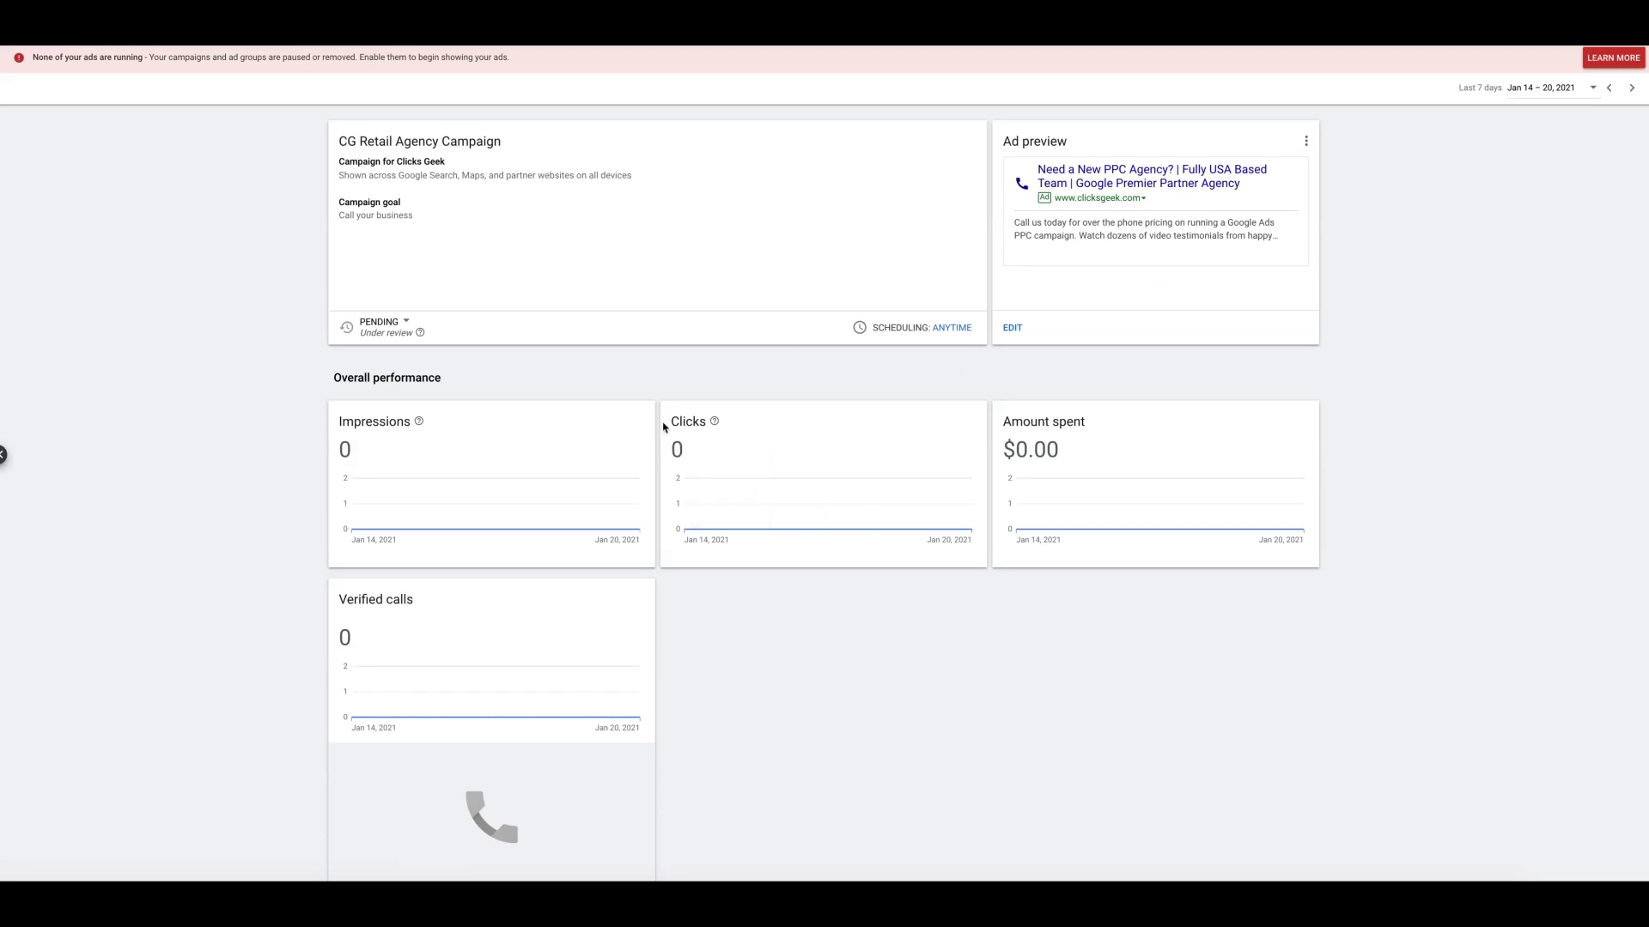
scroll(790, 649, "down", 2)
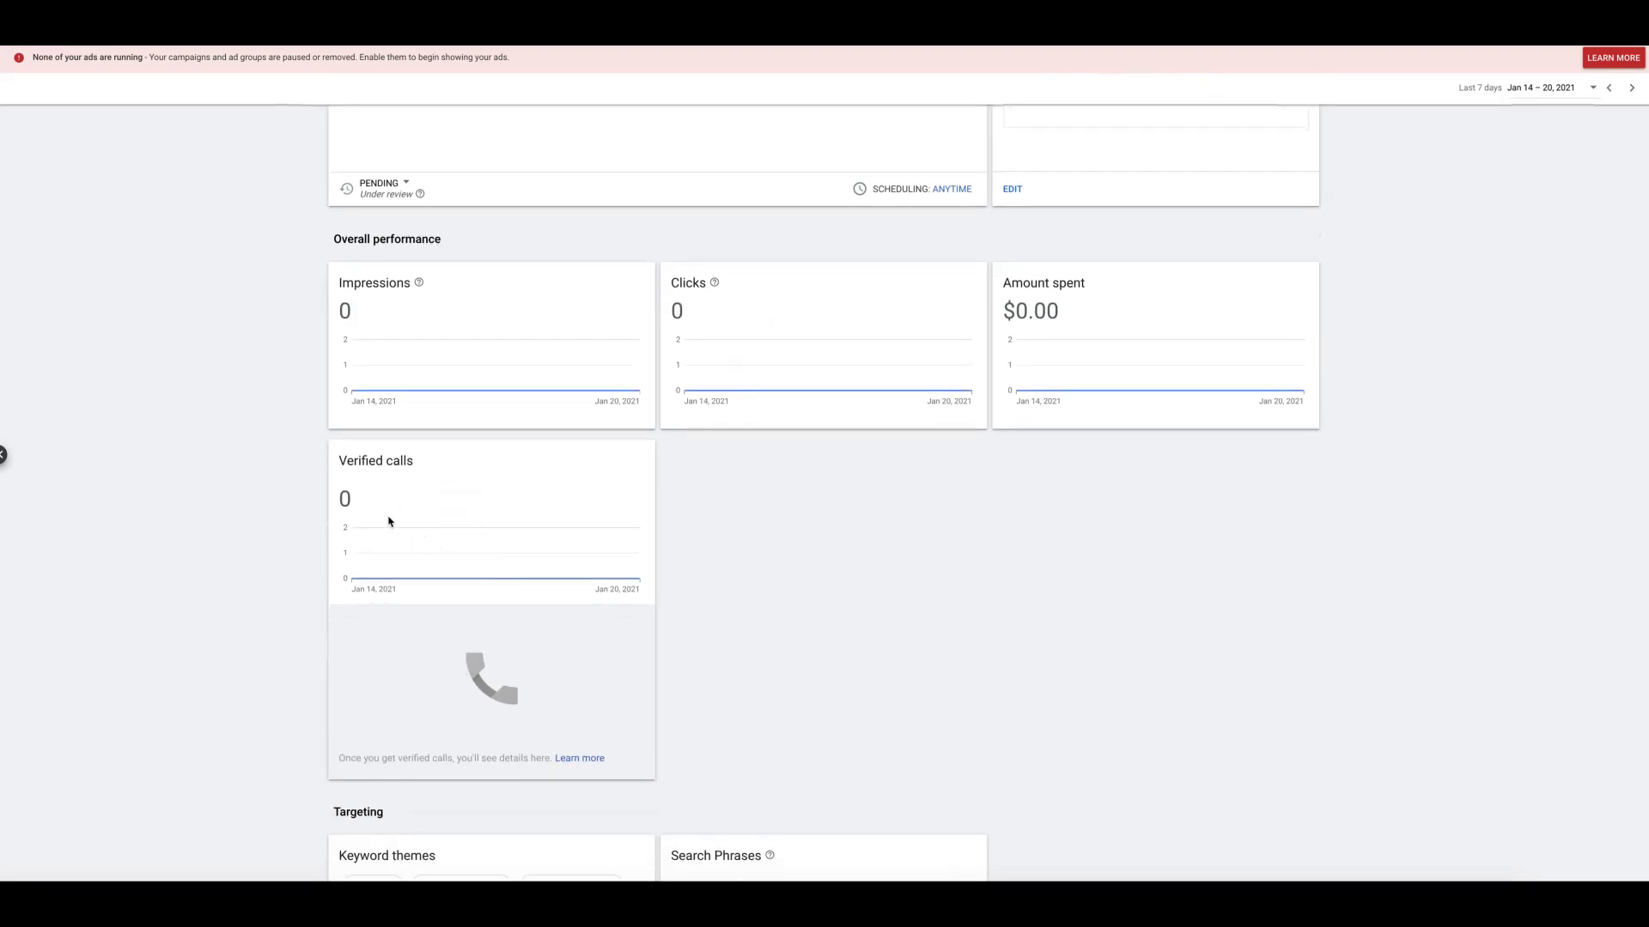
scroll(747, 652, "down", 3)
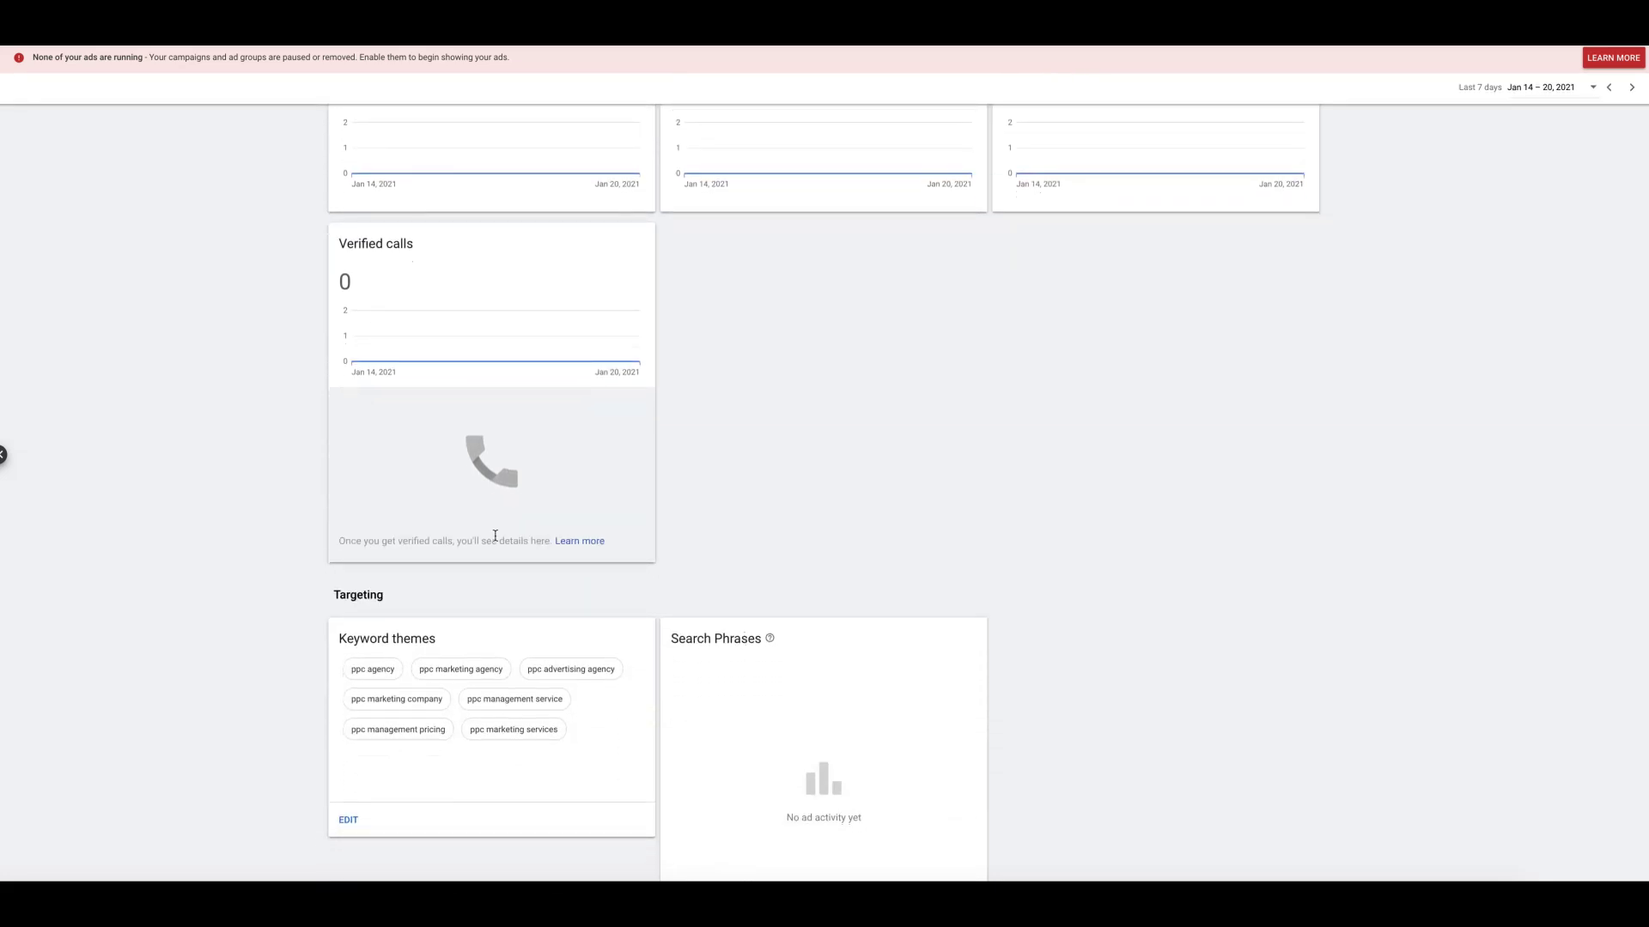
scroll(211, 546, "down", 8)
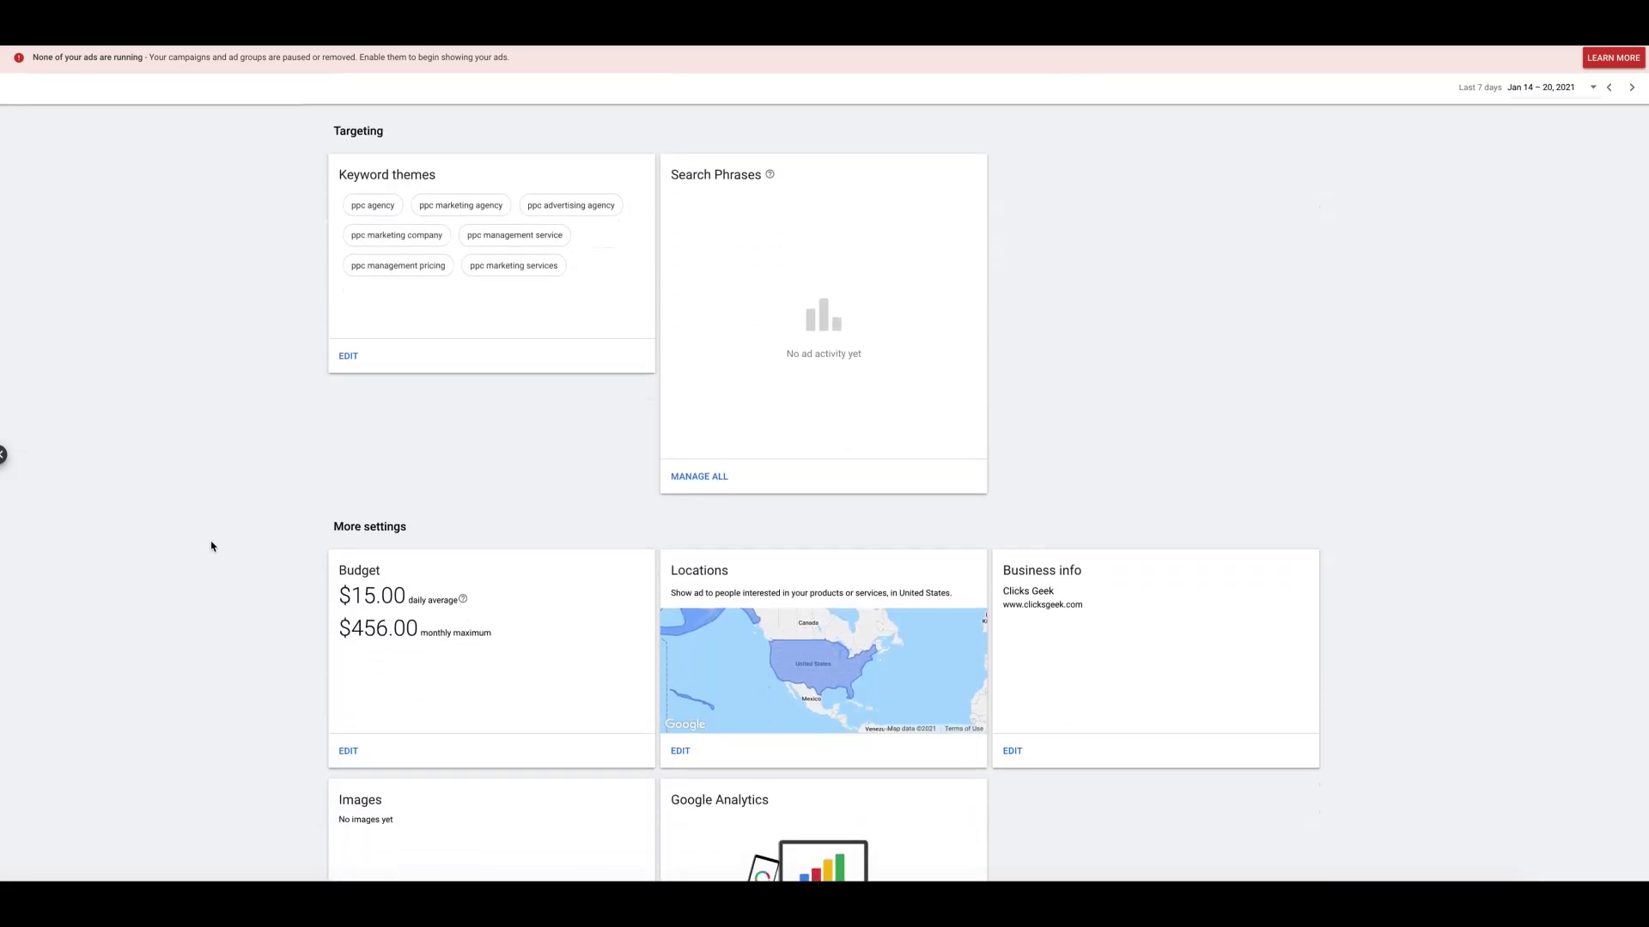
scroll(212, 546, "up", 5)
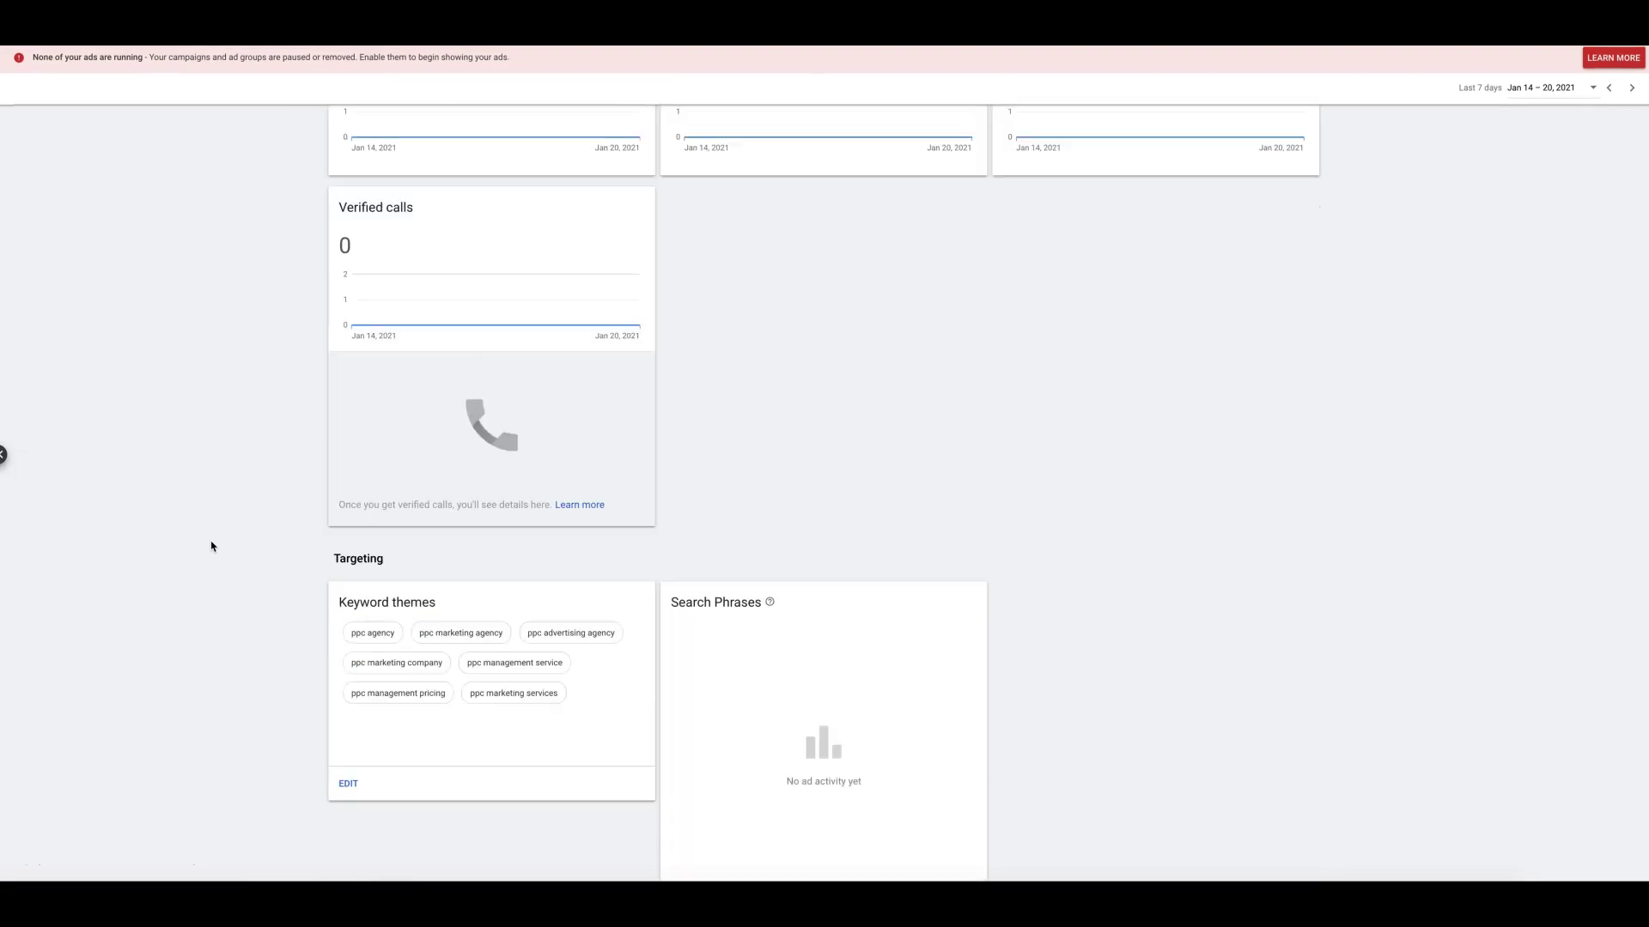
scroll(211, 546, "up", 1)
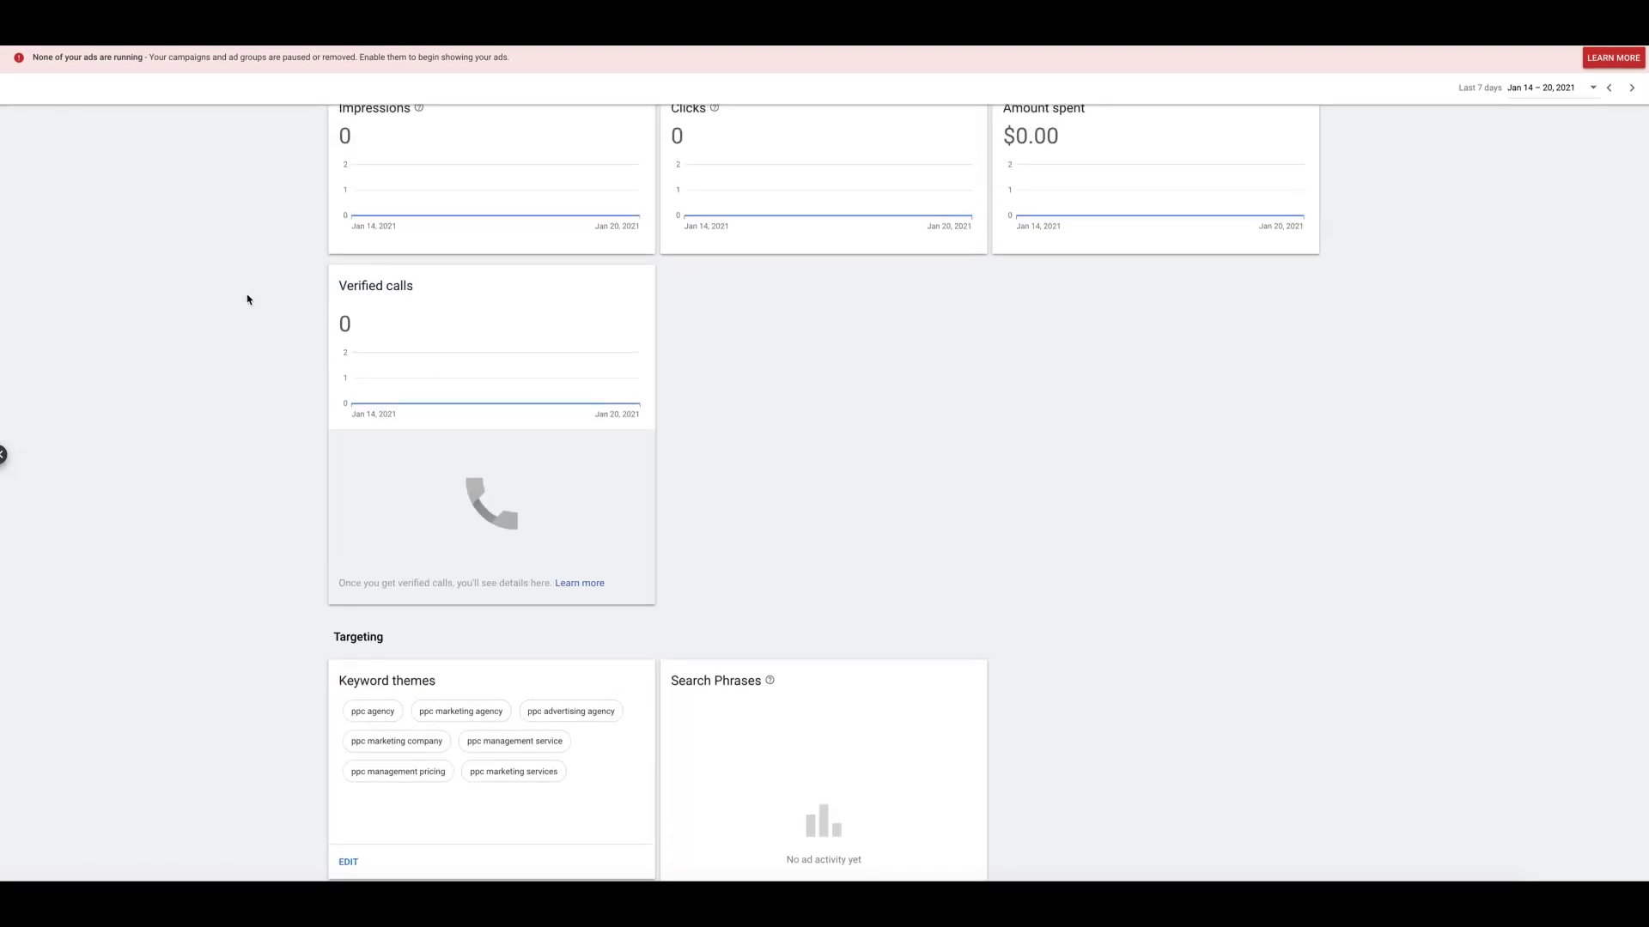
scroll(242, 300, "up", 2)
scroll(278, 563, "down", 1)
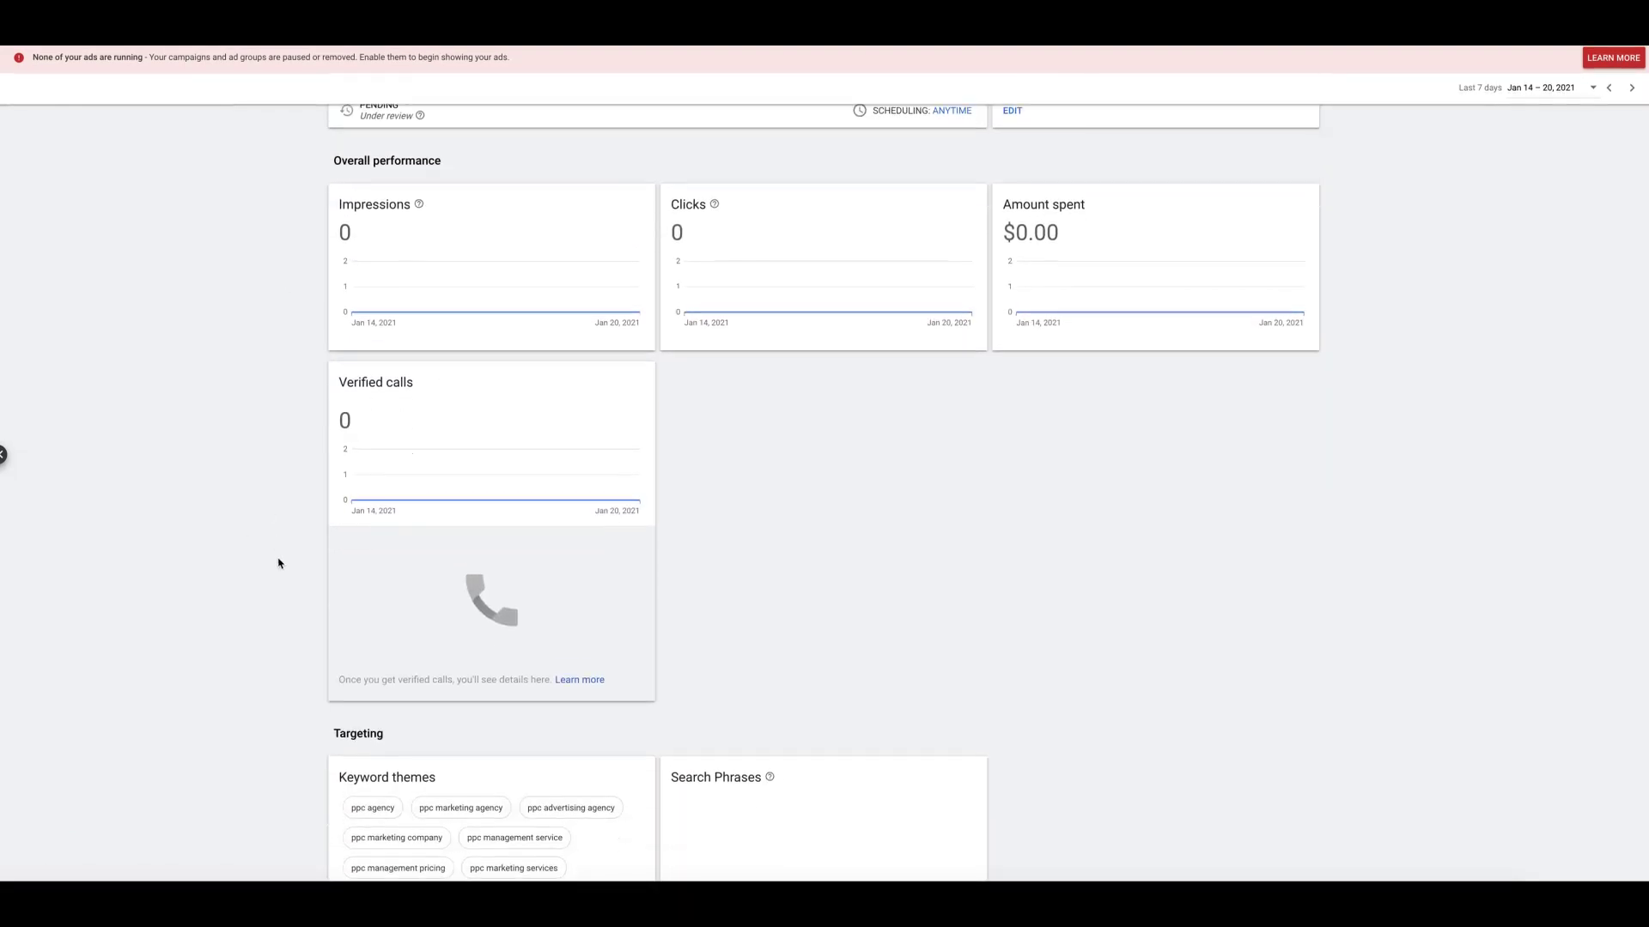
scroll(279, 564, "up", 3)
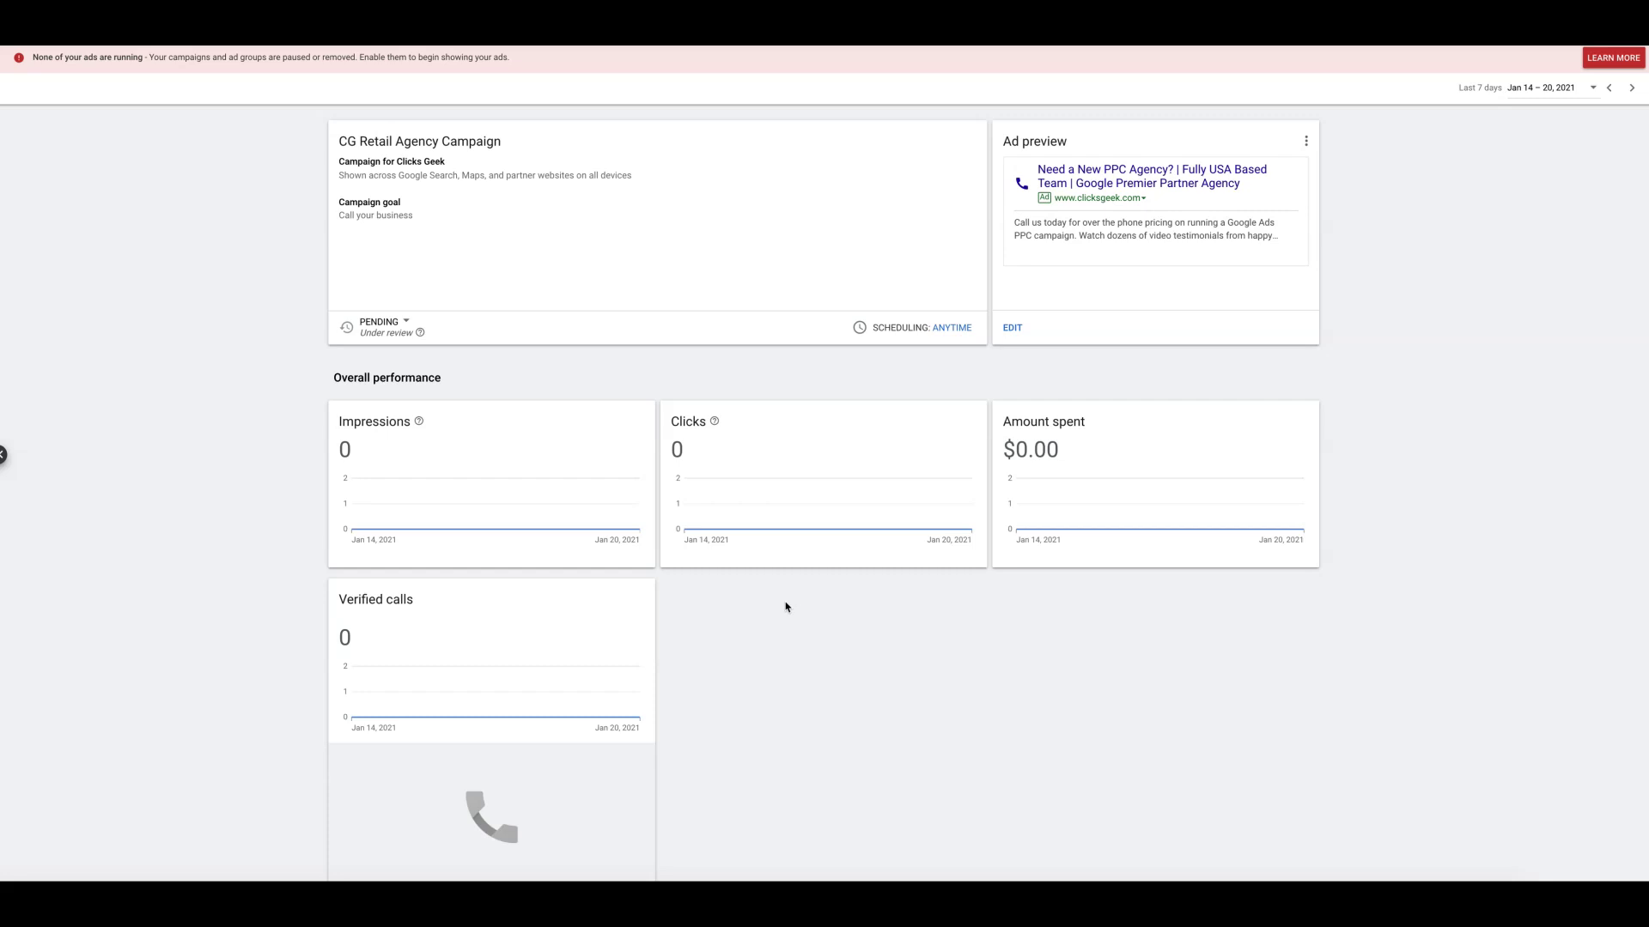
scroll(788, 637, "down", 3)
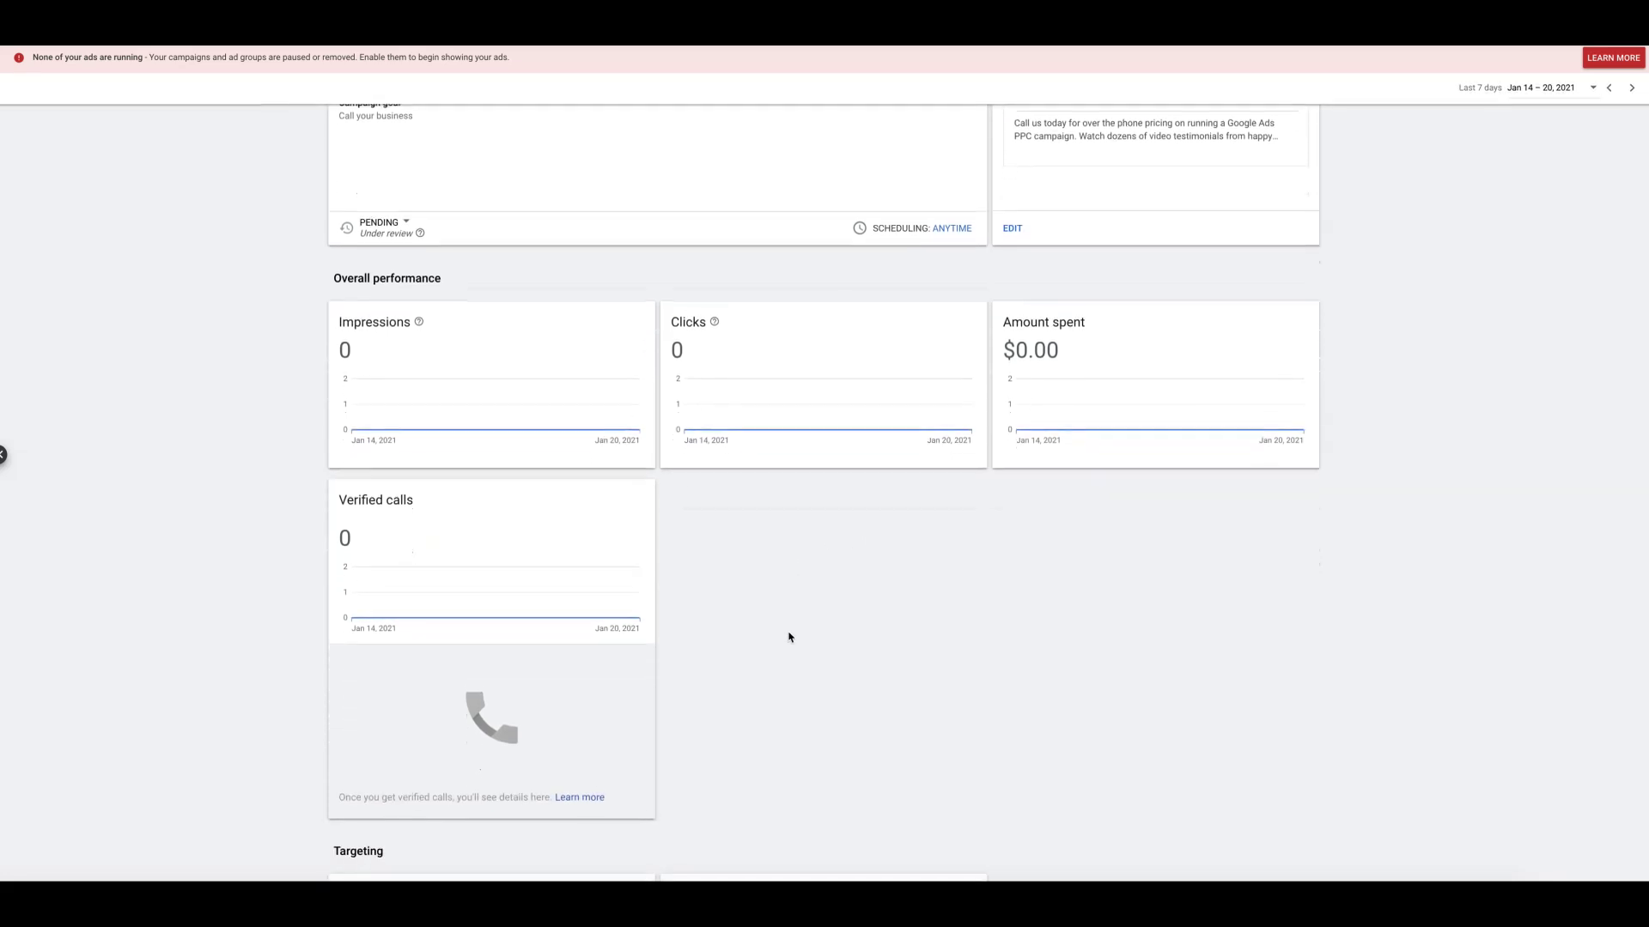
scroll(789, 637, "down", 4)
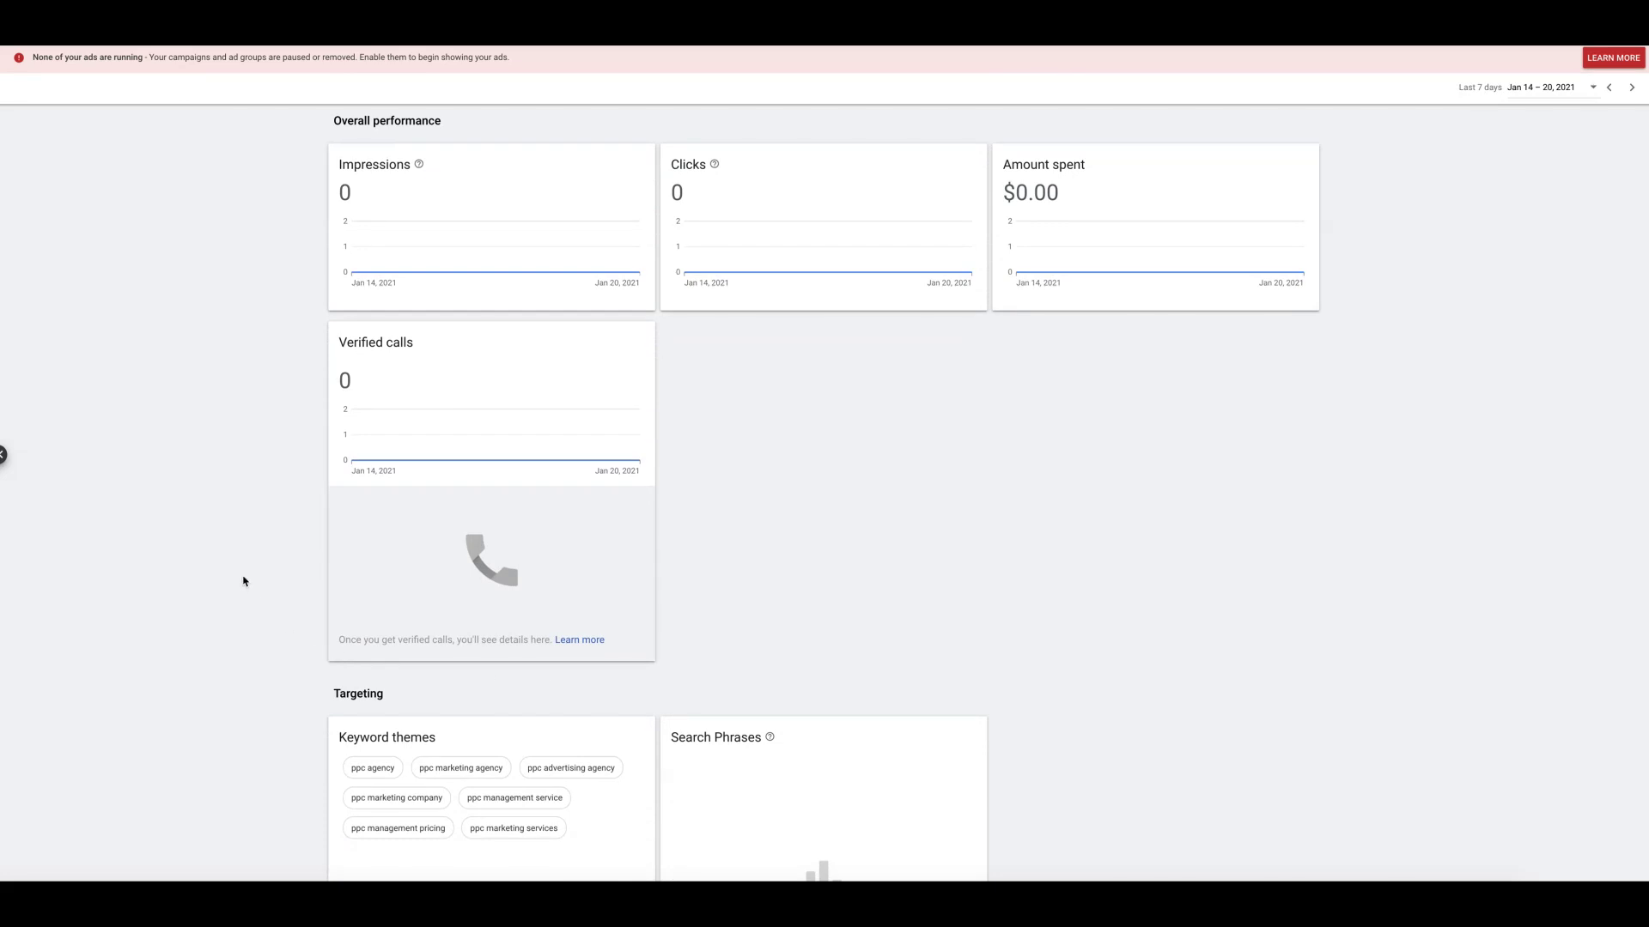
scroll(243, 582, "down", 8)
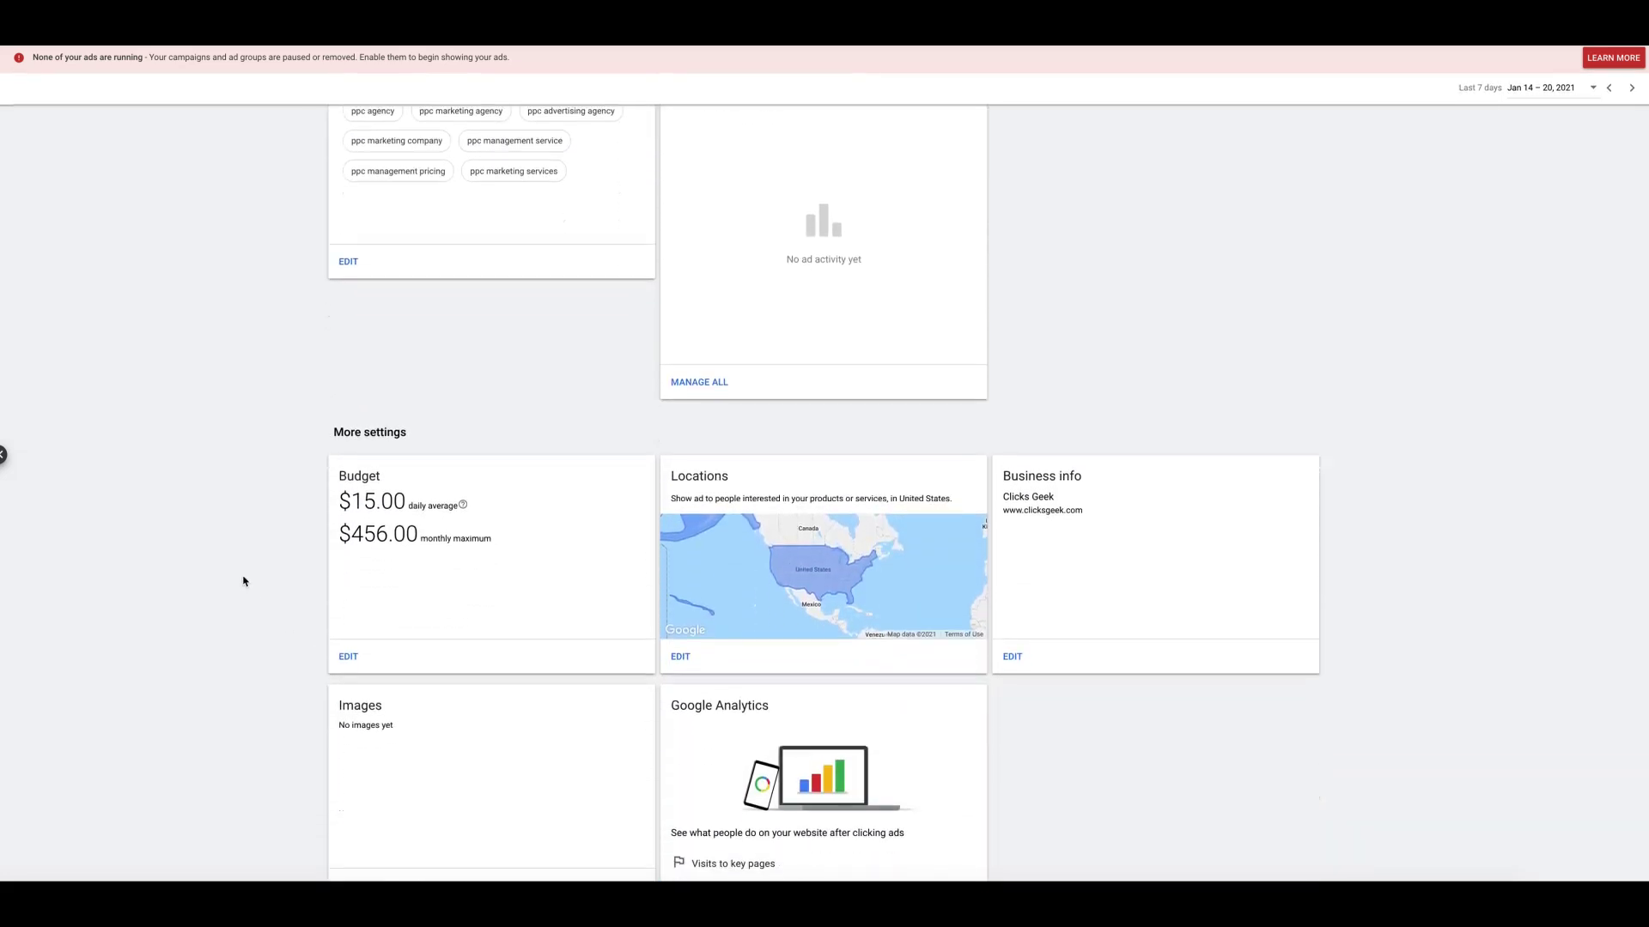
scroll(243, 581, "down", 2)
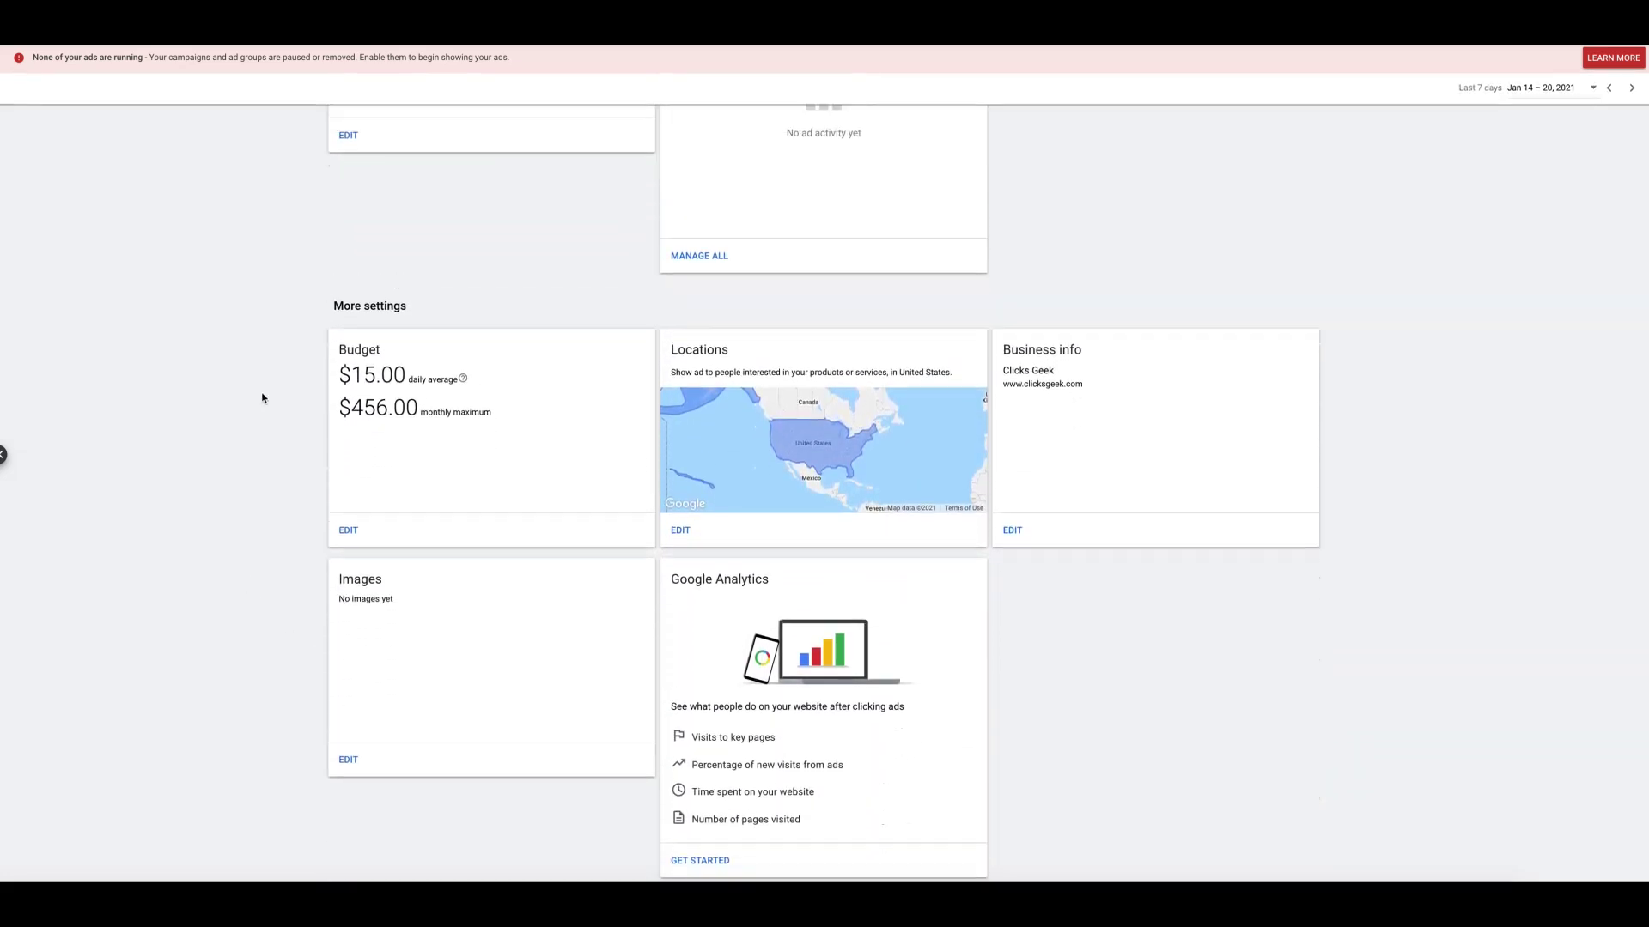